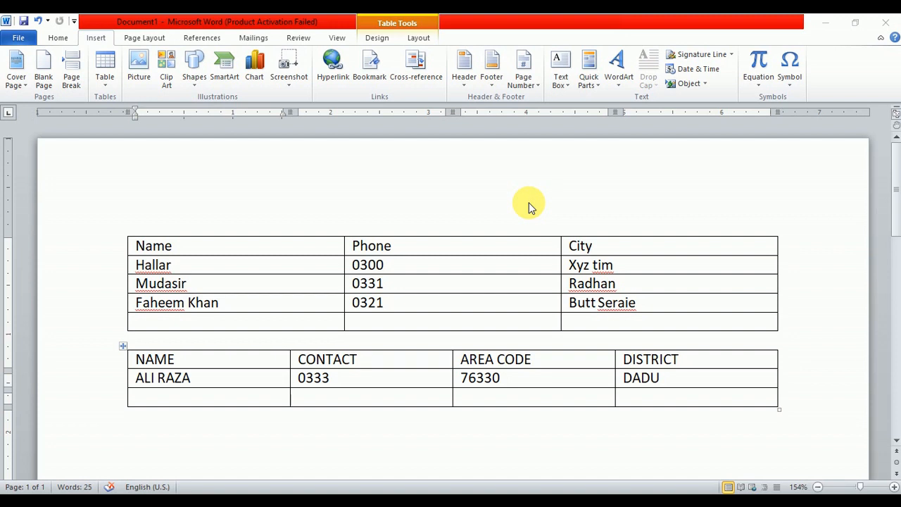
Delete the third row of the upper table, between the two other filled data rows
left_click(416, 39)
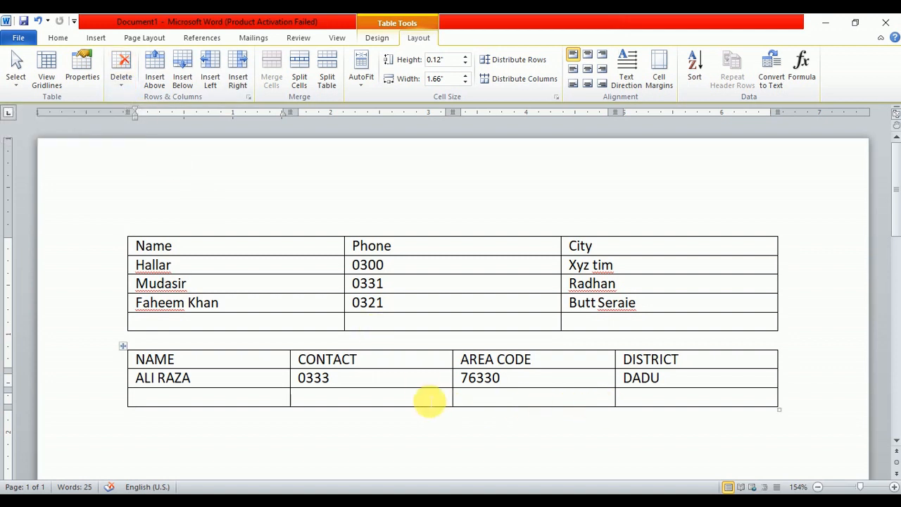
left_click(266, 288)
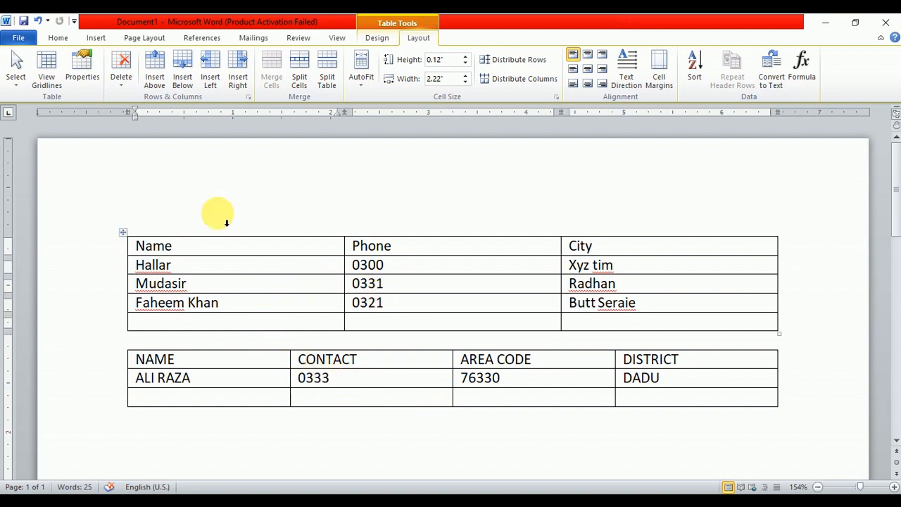
left_click(121, 81)
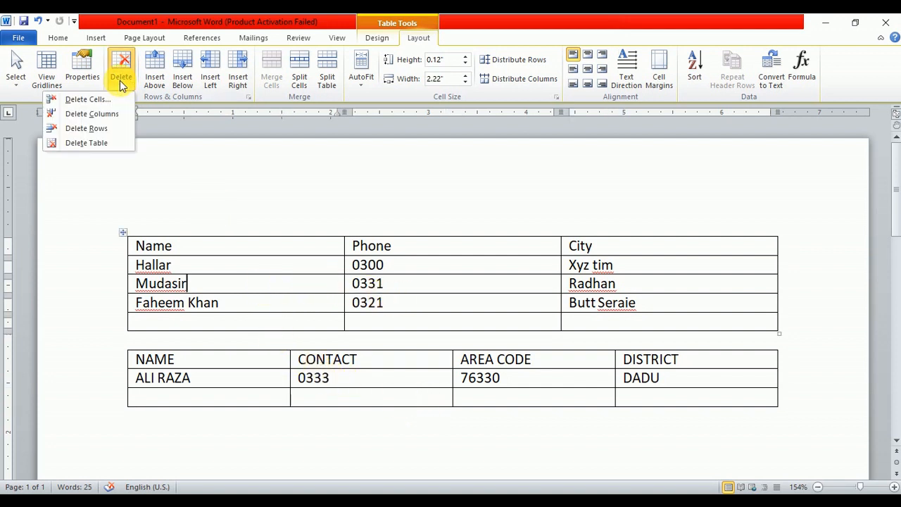
left_click(115, 131)
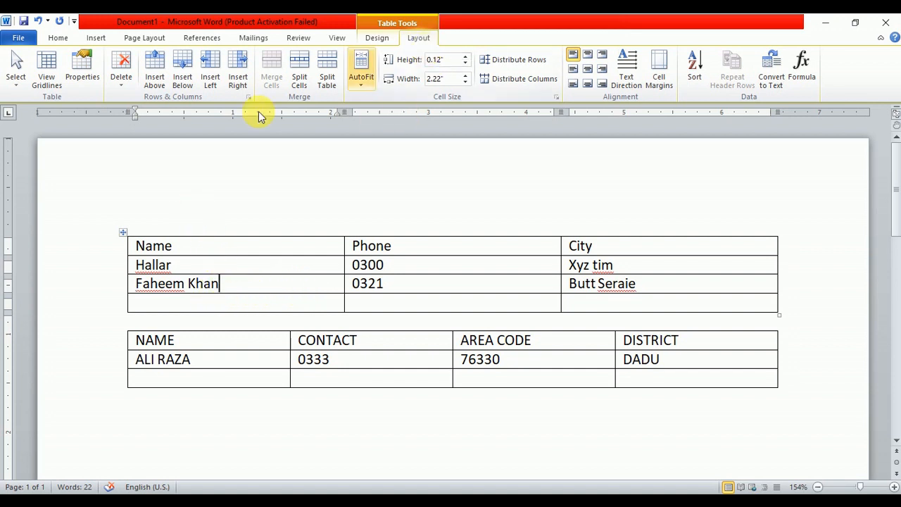
Insert a blank row above the last filled row of the upper table and another blank row below it
left_click(152, 80)
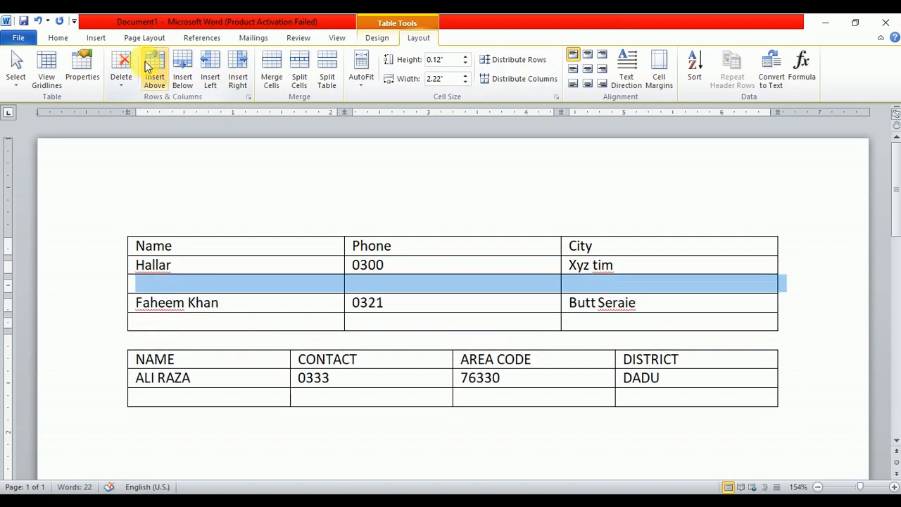
left_click(235, 304)
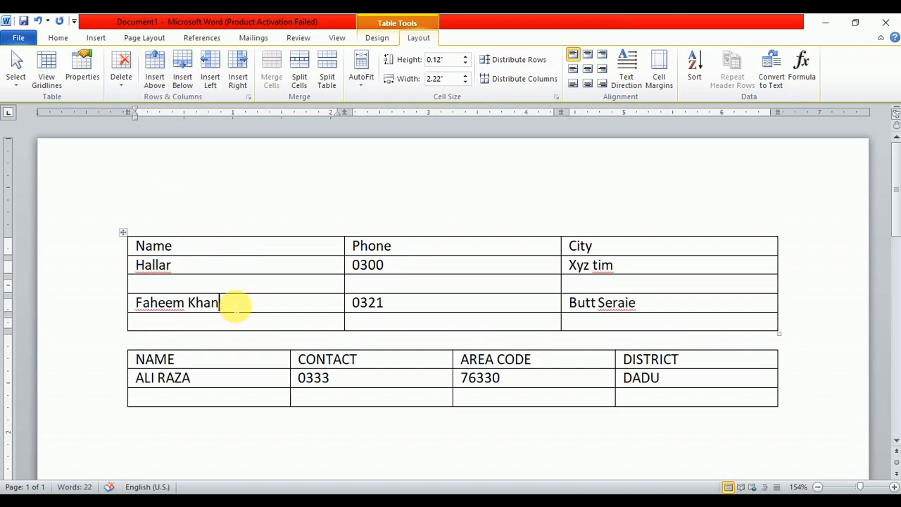
left_click(184, 83)
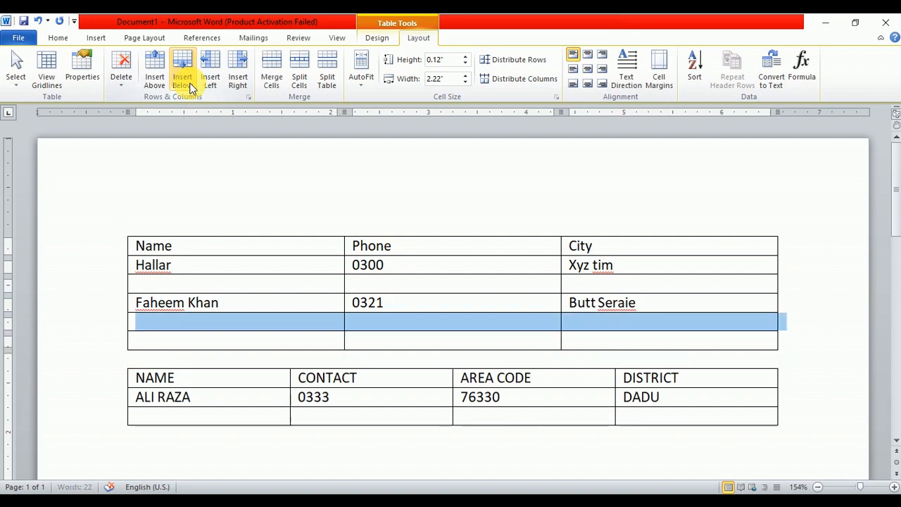
Insert an empty column before the Name column of the upper table and another empty column after it
left_click(210, 284)
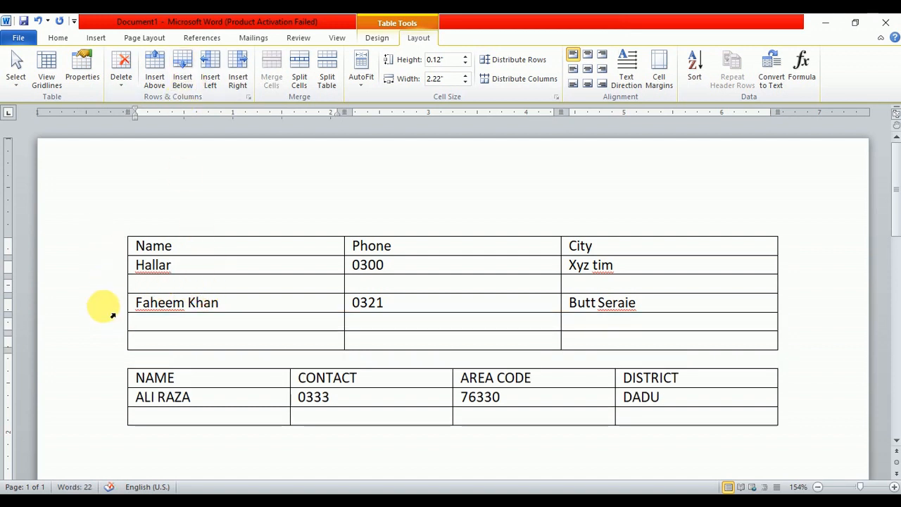
left_click(209, 71)
left_click(387, 251)
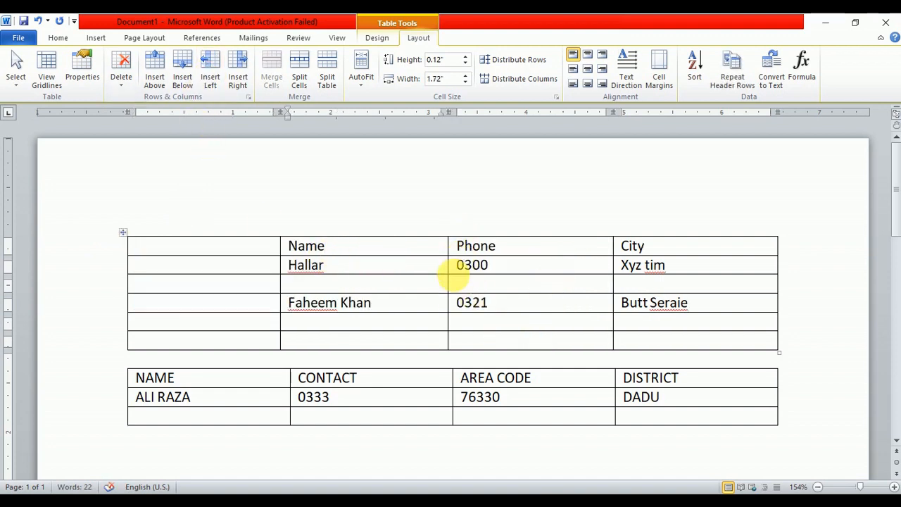
left_click(235, 75)
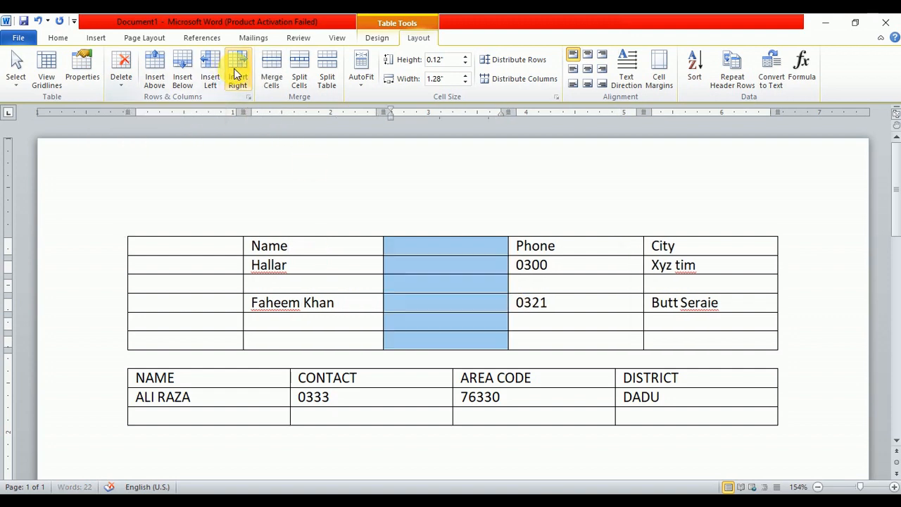
Delete the empty column between Name and Phone and the empty row between the two filled data rows
left_click(436, 252)
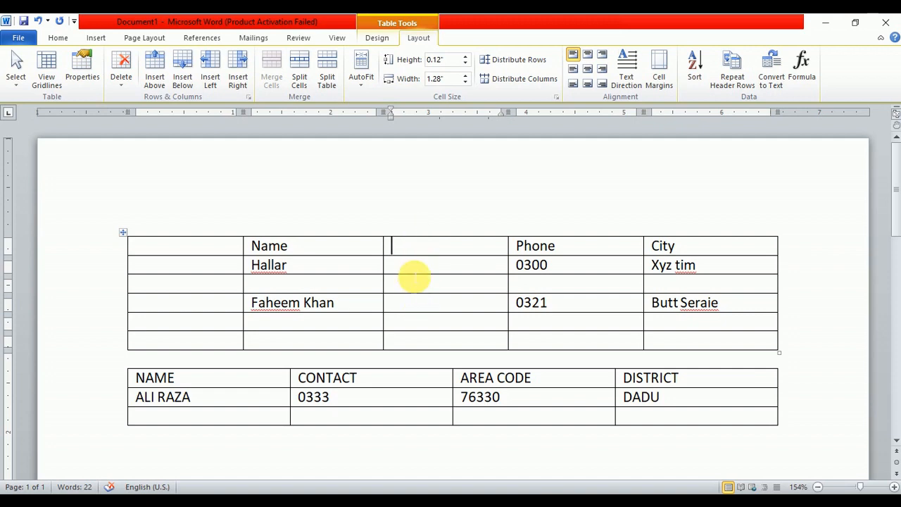
left_click(121, 70)
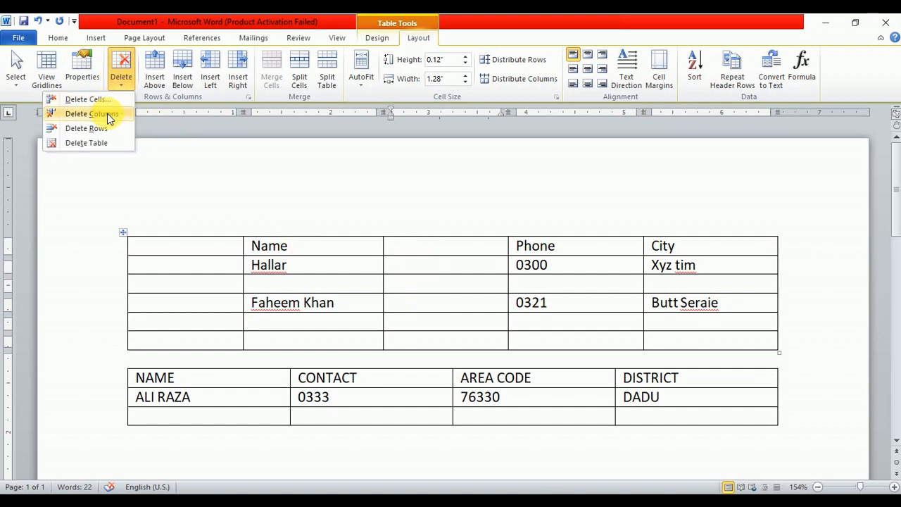
left_click(109, 114)
left_click(204, 285)
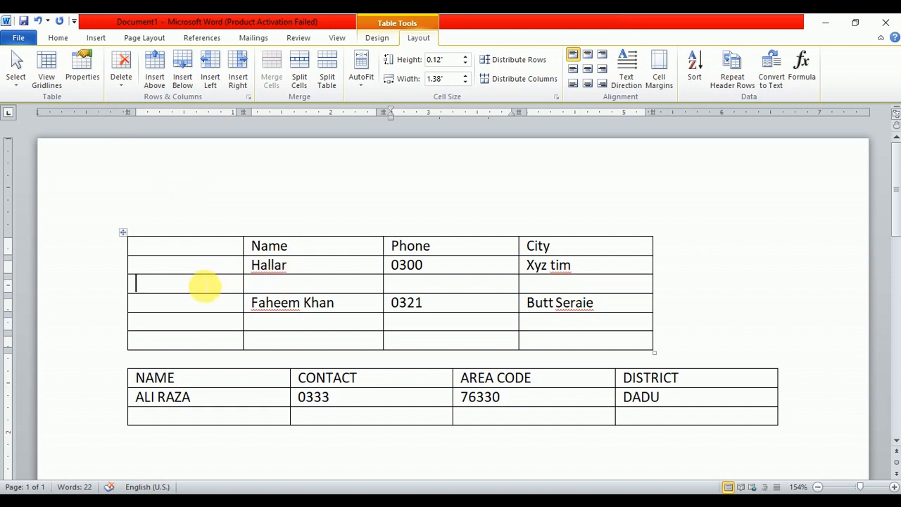
left_click(121, 71)
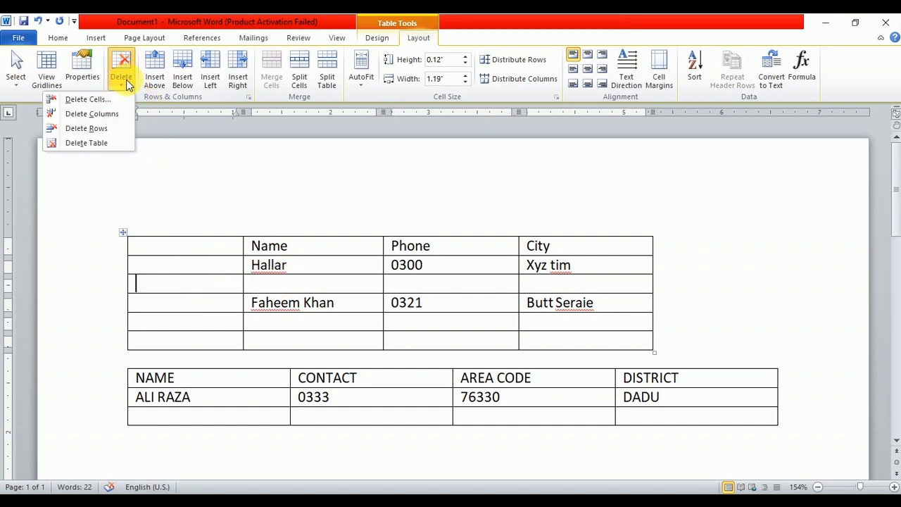
left_click(104, 130)
Enter the heading "s.No" in the first cell of the upper table's empty first column
left_click(215, 250)
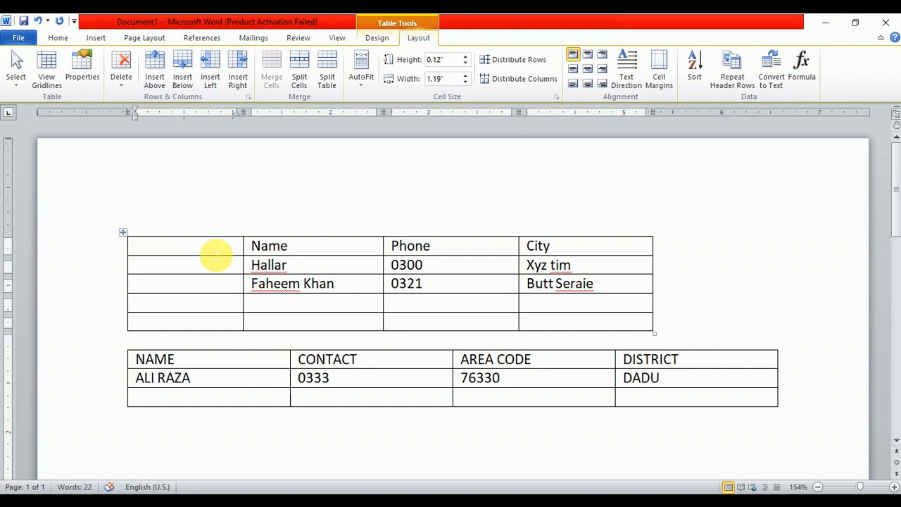
type("s.nO")
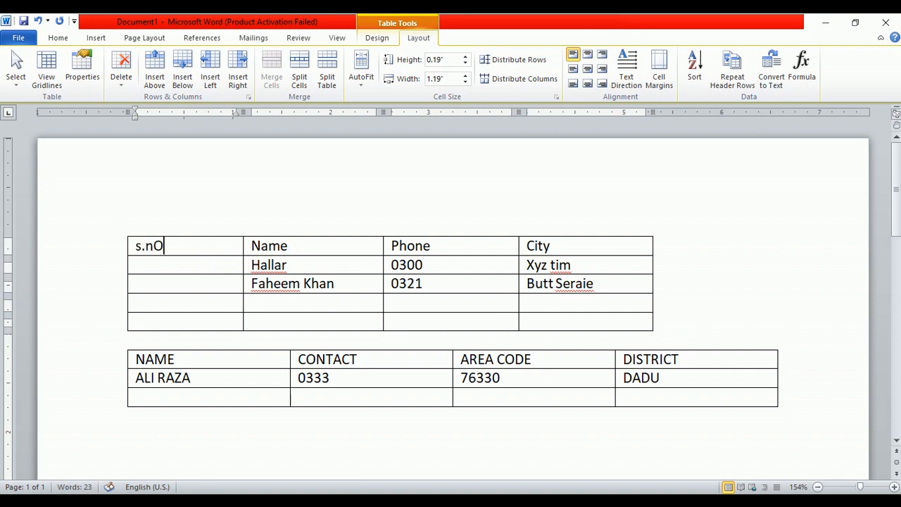
key("BackSpace")
type("N")
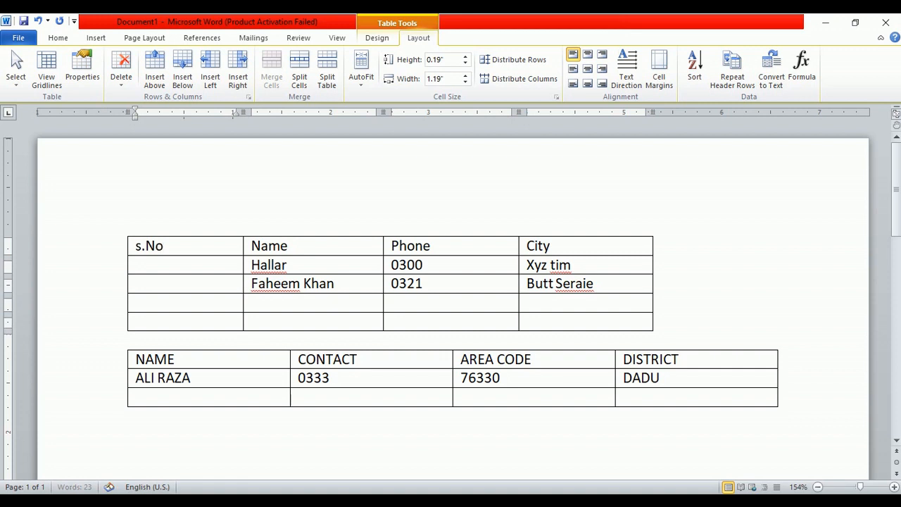
type("o")
Number the four rows below the s.No heading from 1 to 4
key("Down")
type("1")
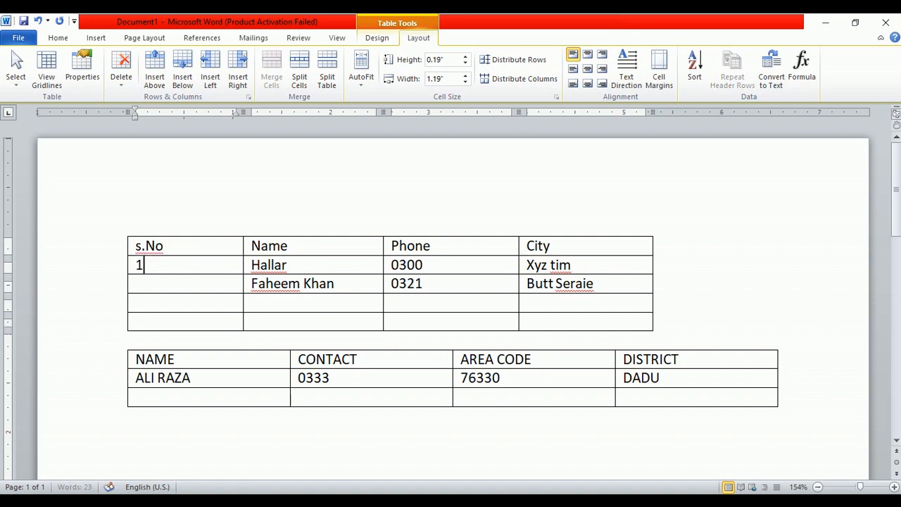
key("Down")
type("2")
key("Down")
type("3")
key("Down")
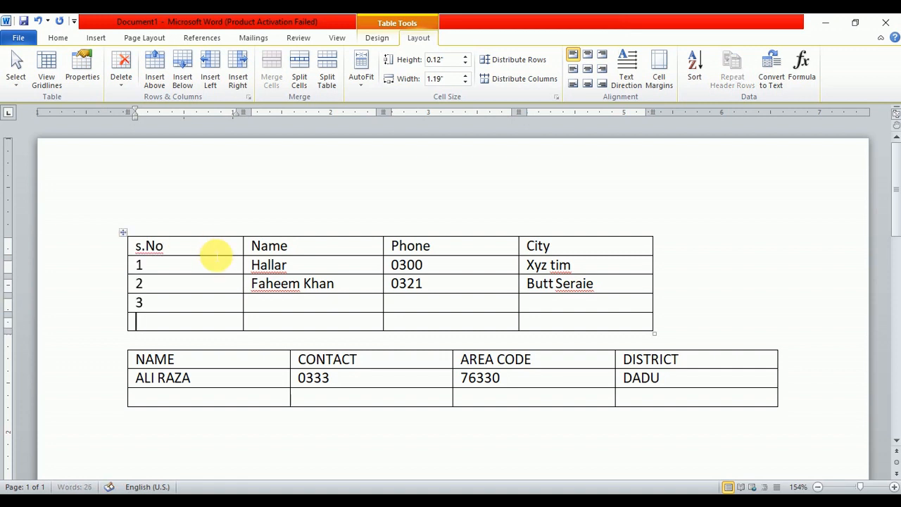
type("4")
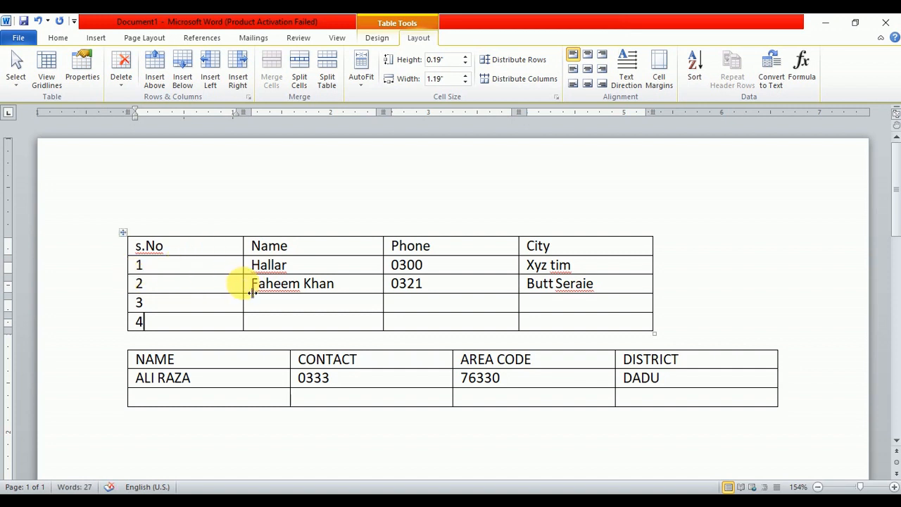
Resize the upper table to the lower table's width, with s.No about 0.64", Name about 3.94" and Phone about 1" wide
left_click_drag(250, 293, 202, 293)
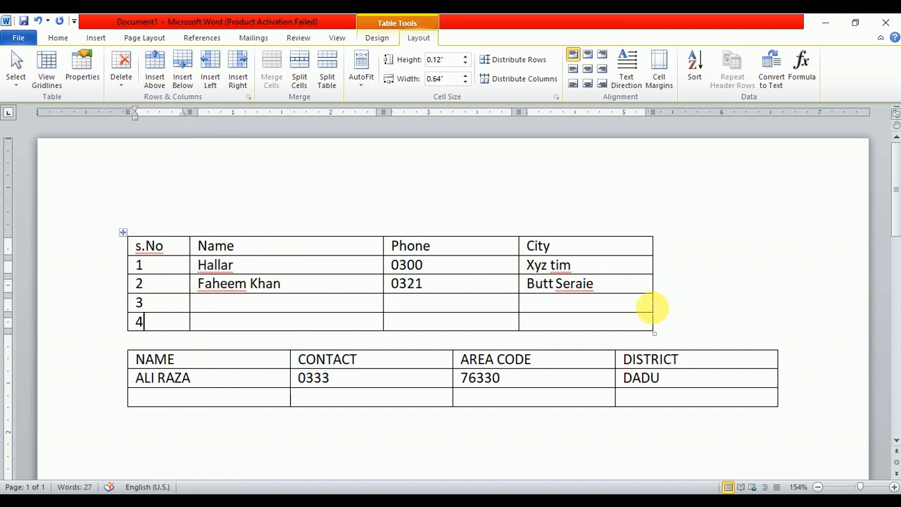
left_click_drag(660, 312, 776, 311)
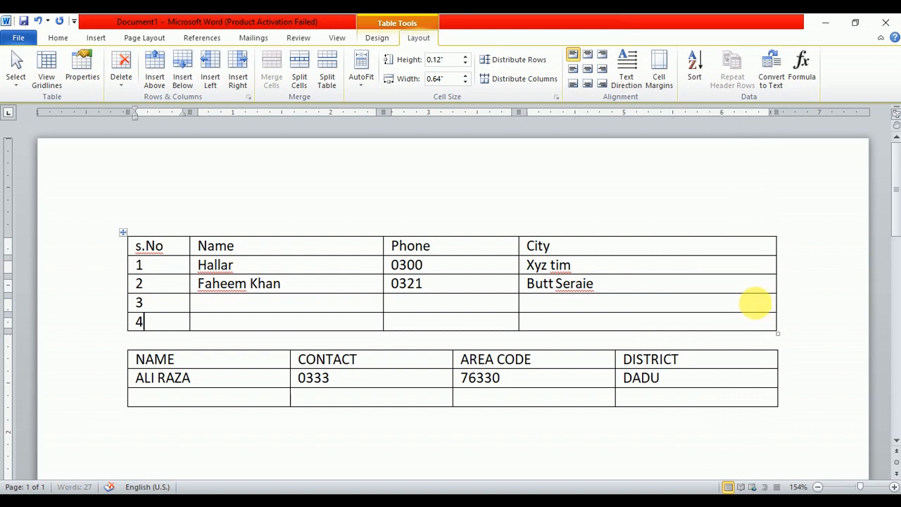
left_click_drag(527, 313, 676, 304)
left_click_drag(390, 307, 583, 308)
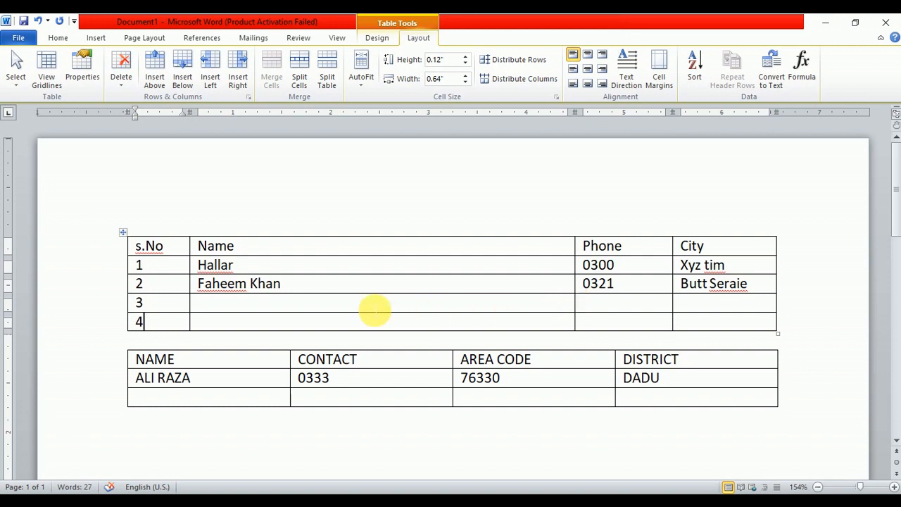
Insert a blank row above row number 1 of the upper table and another blank row below it
left_click(271, 266)
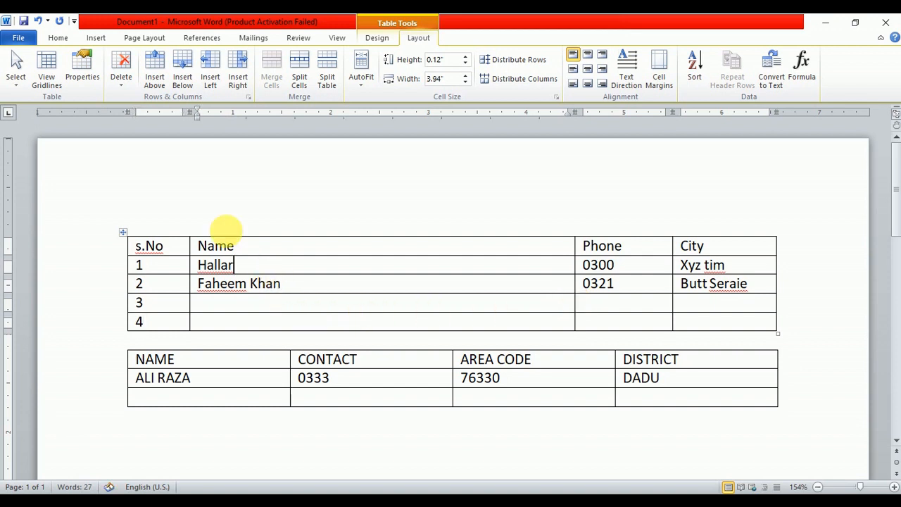
left_click(154, 76)
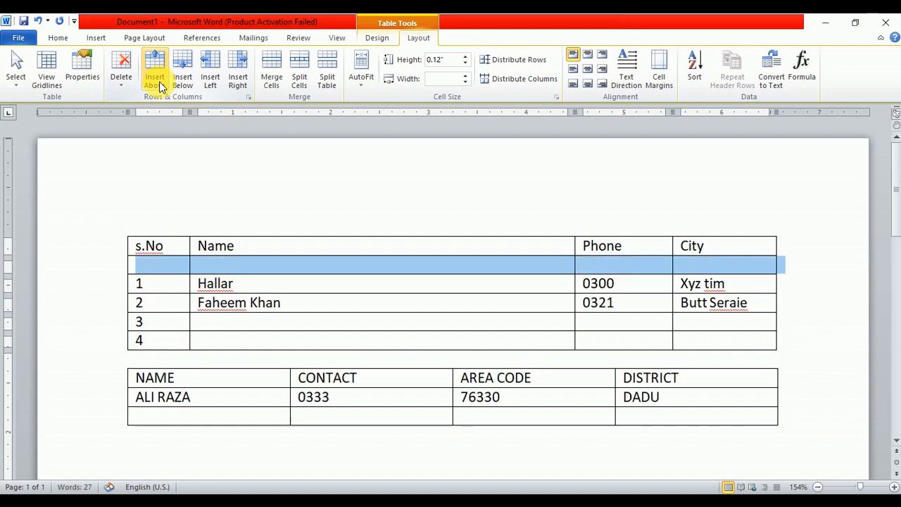
left_click(232, 287)
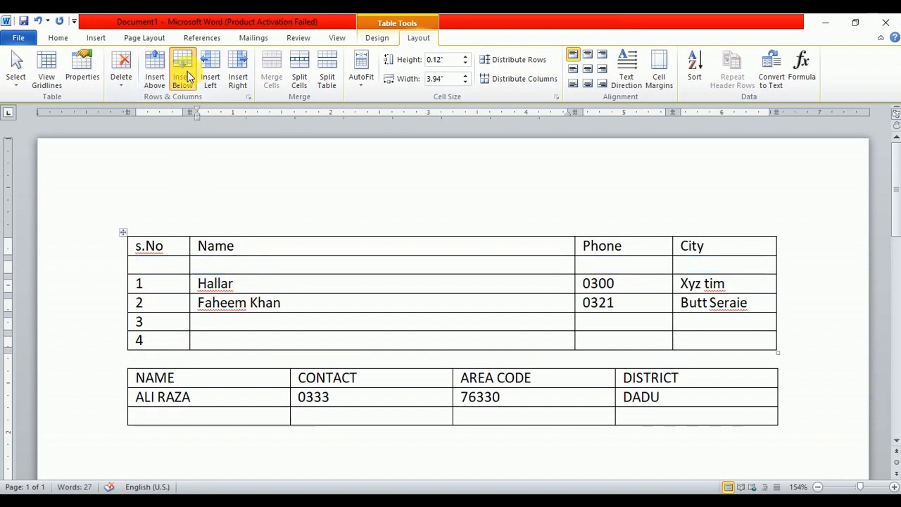
left_click(187, 76)
Insert an empty column between the Phone and City columns of the upper table
left_click(595, 265)
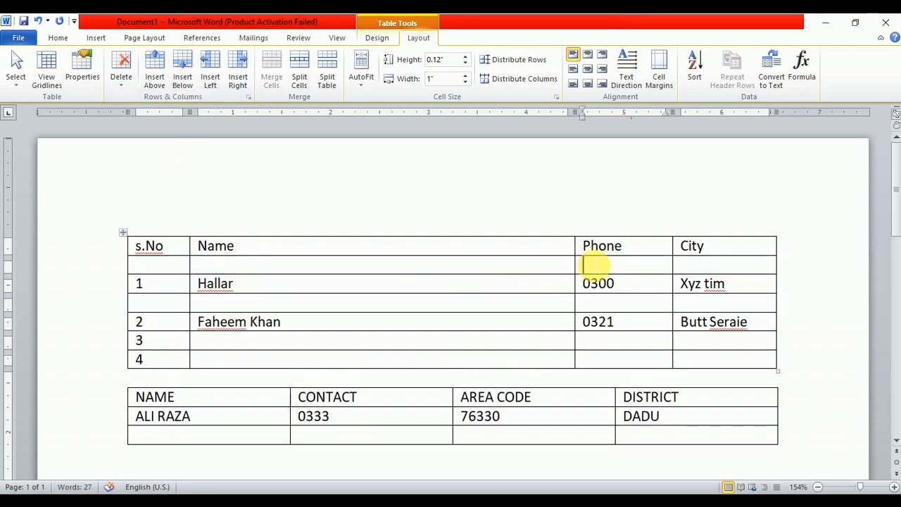
left_click(236, 69)
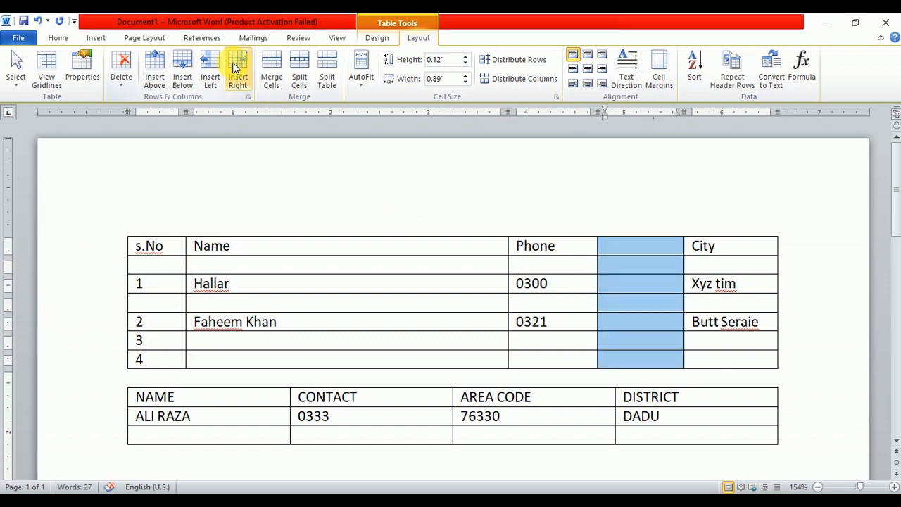
Split the upper table into separate tables below the heading row, above row number 1 and below row number 1
left_click(335, 261)
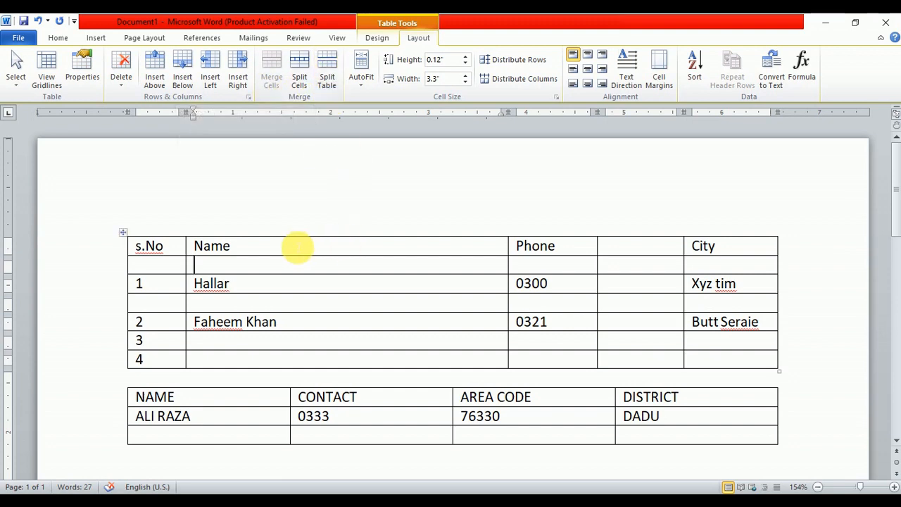
left_click(243, 266)
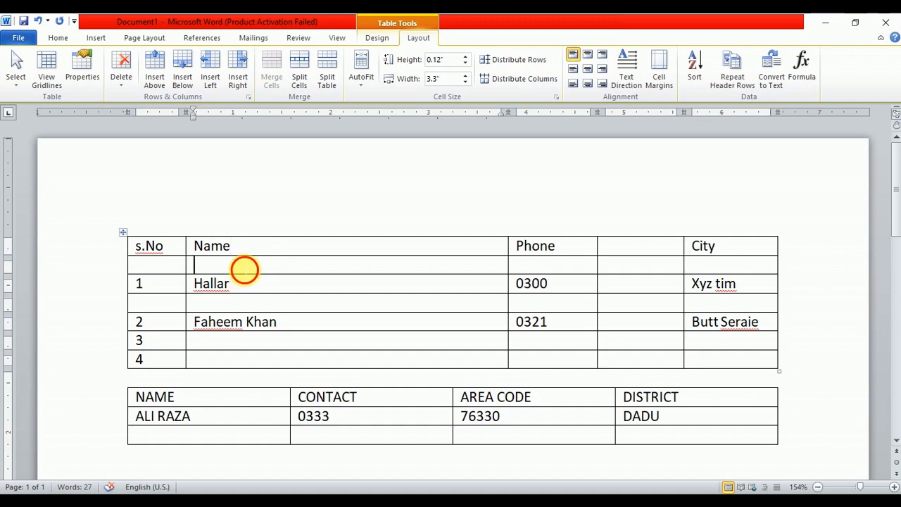
left_click(327, 74)
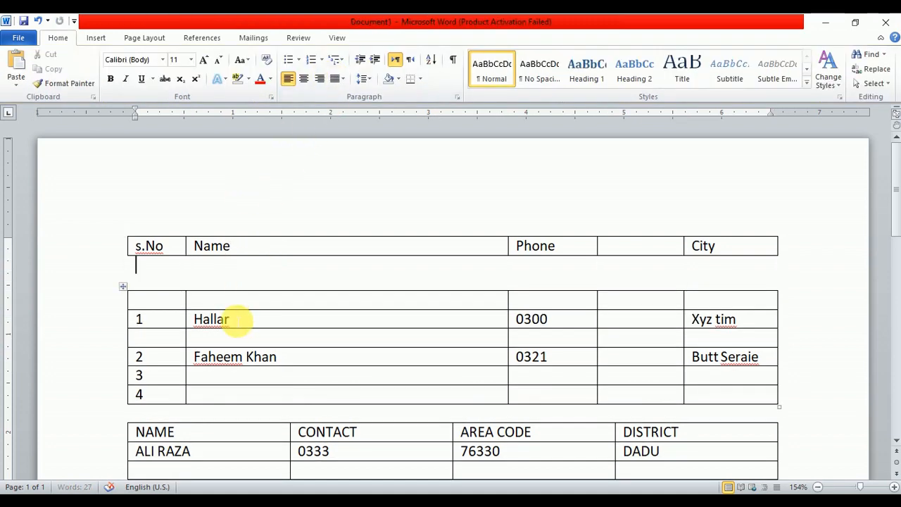
left_click(238, 322)
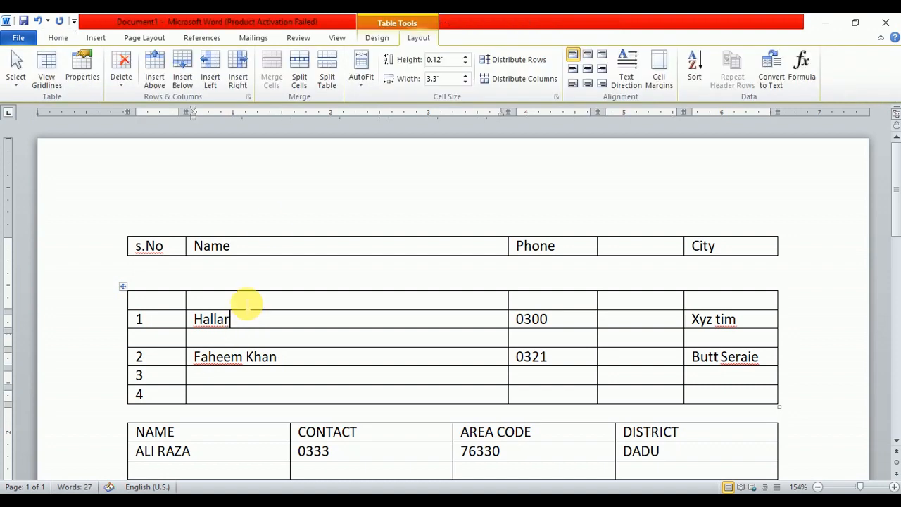
left_click(332, 77)
left_click(257, 375)
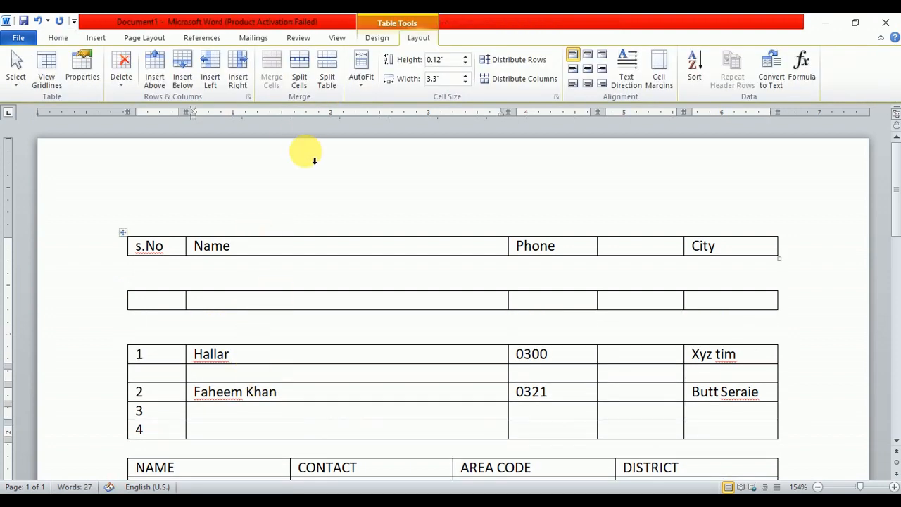
left_click(326, 83)
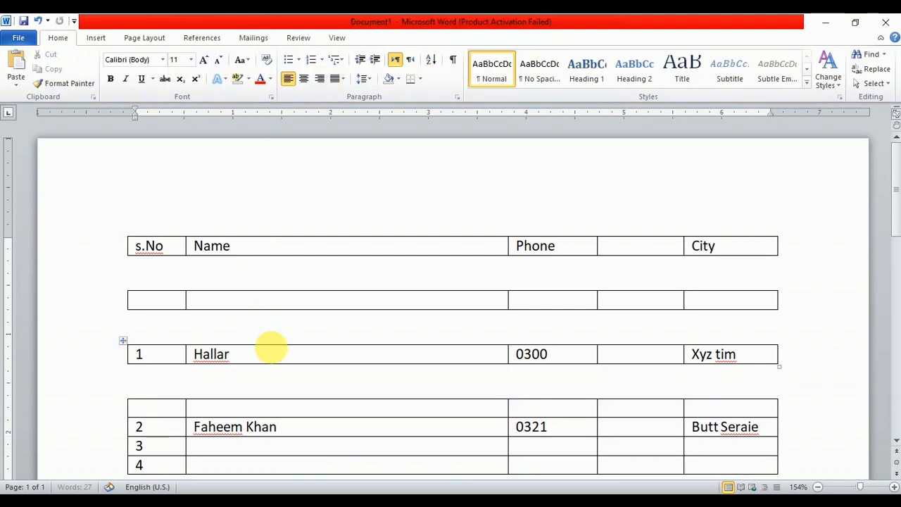
Split the upper table further above row number 2 and again above row number 3
left_click(289, 427)
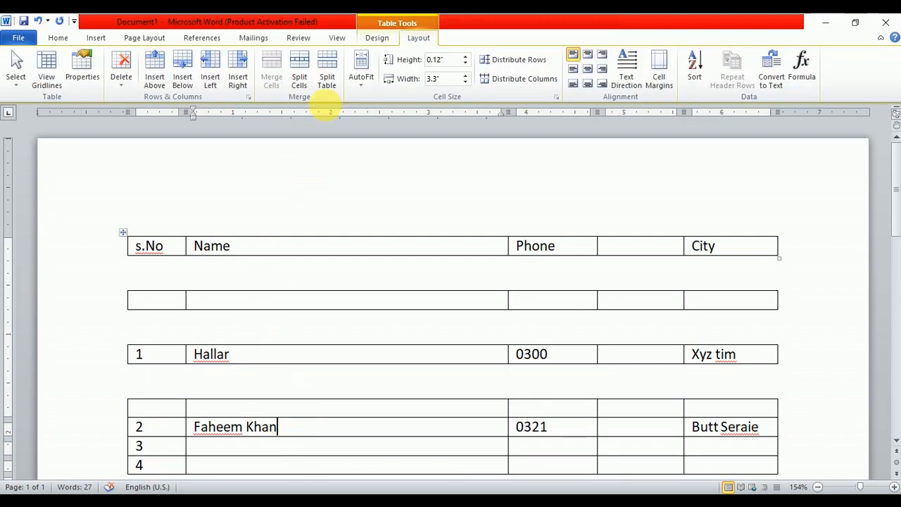
left_click(334, 78)
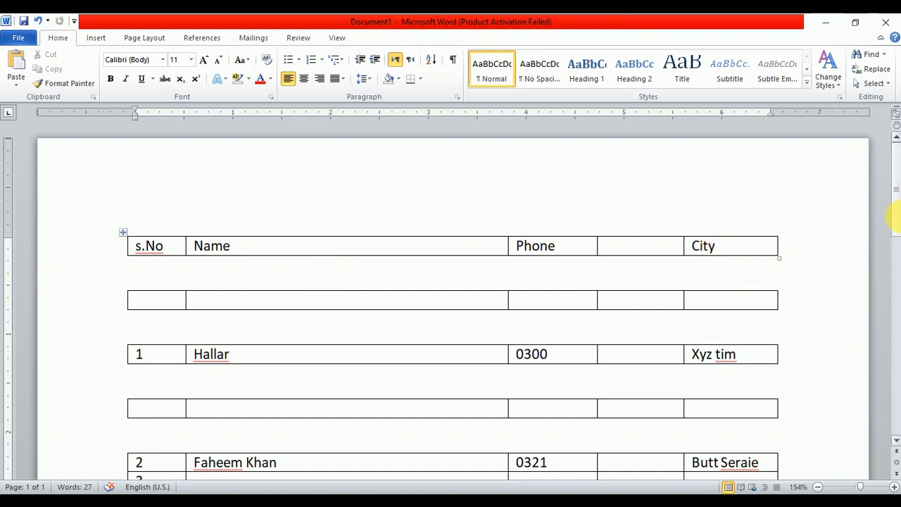
scroll(894, 204, "down", 3)
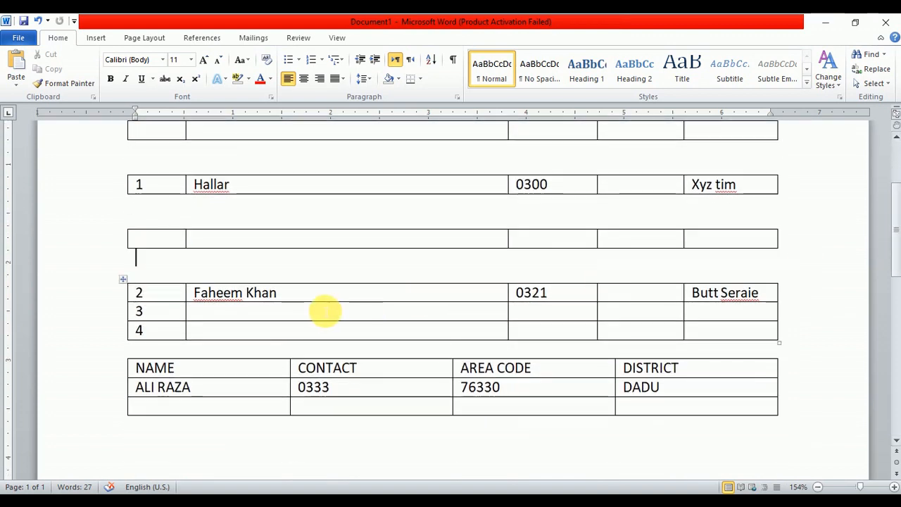
left_click(310, 310)
left_click(327, 76)
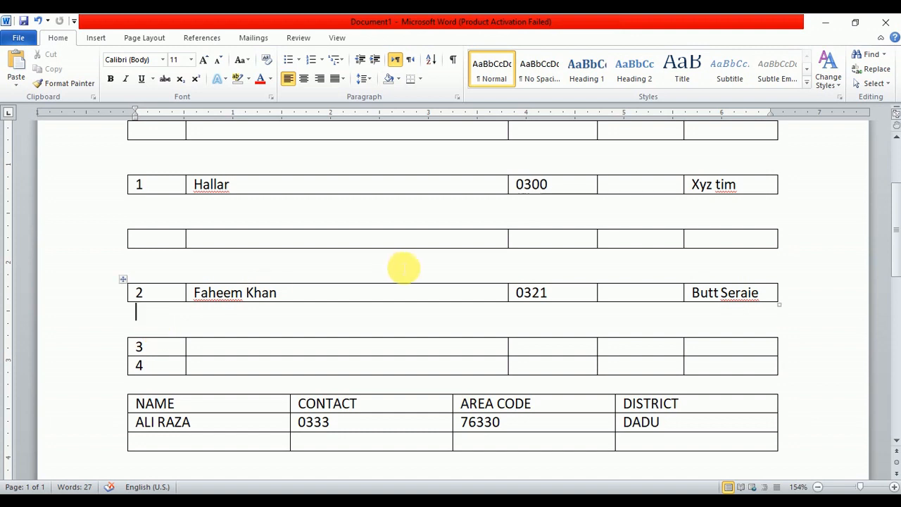
Apply the No Spacing style to each blank paragraph separating the split pieces of the upper table
left_click(544, 76)
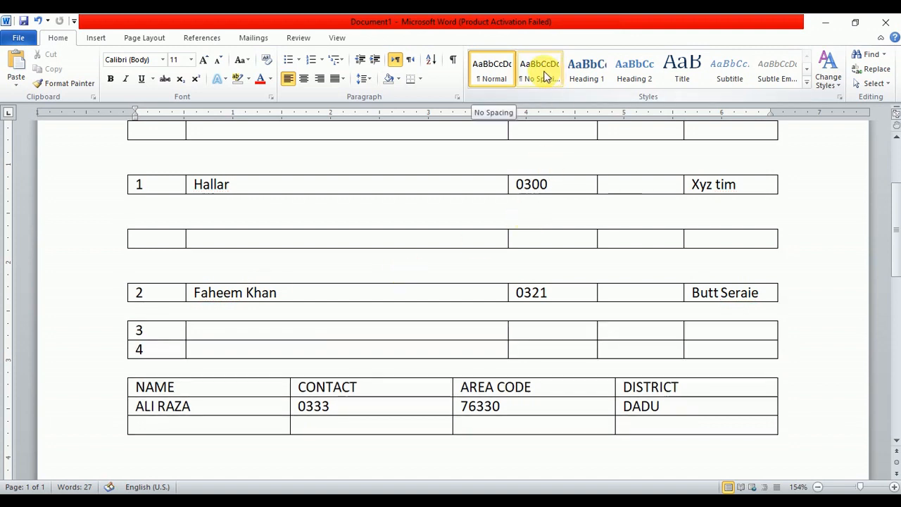
left_click(416, 256)
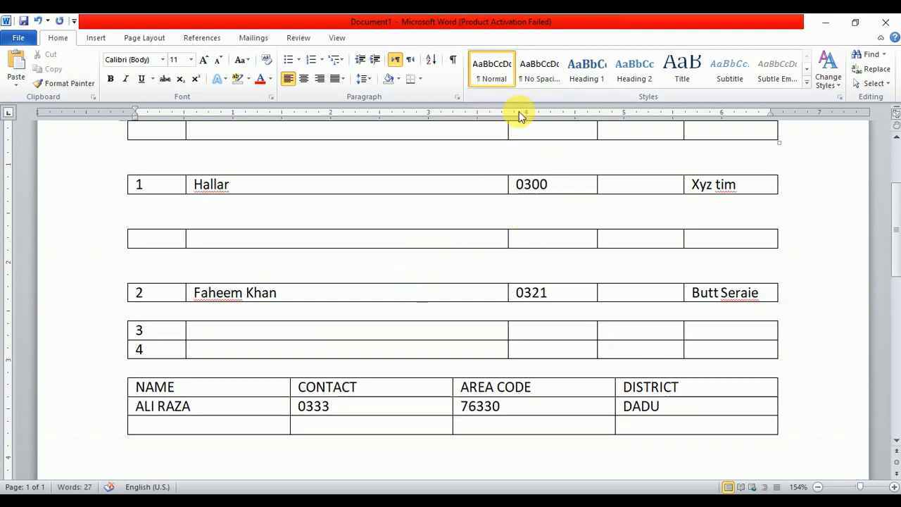
left_click(539, 75)
left_click(408, 214)
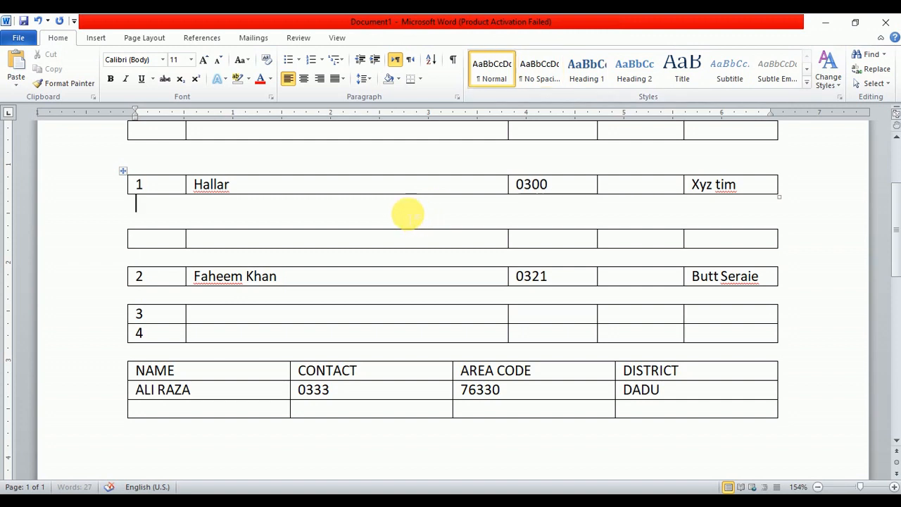
left_click(539, 70)
left_click(441, 155)
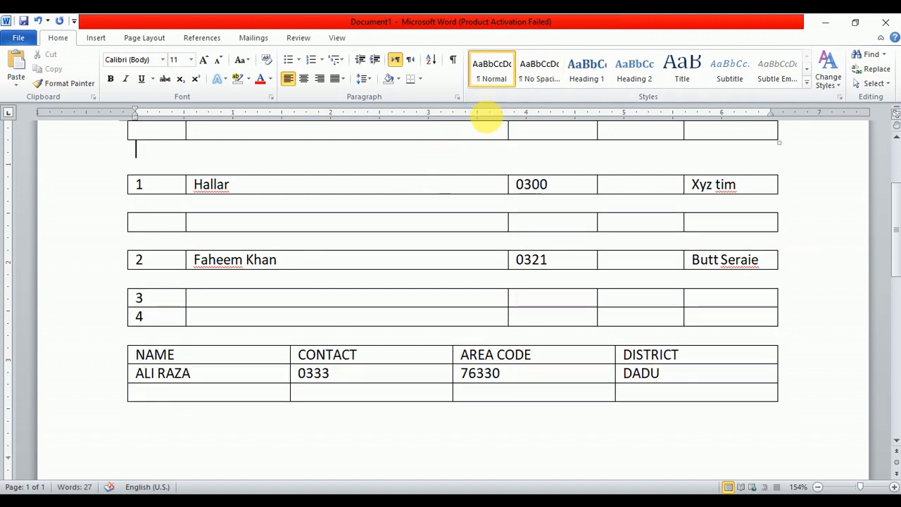
left_click(538, 72)
scroll(897, 217, "up", 1)
scroll(897, 216, "up", 2)
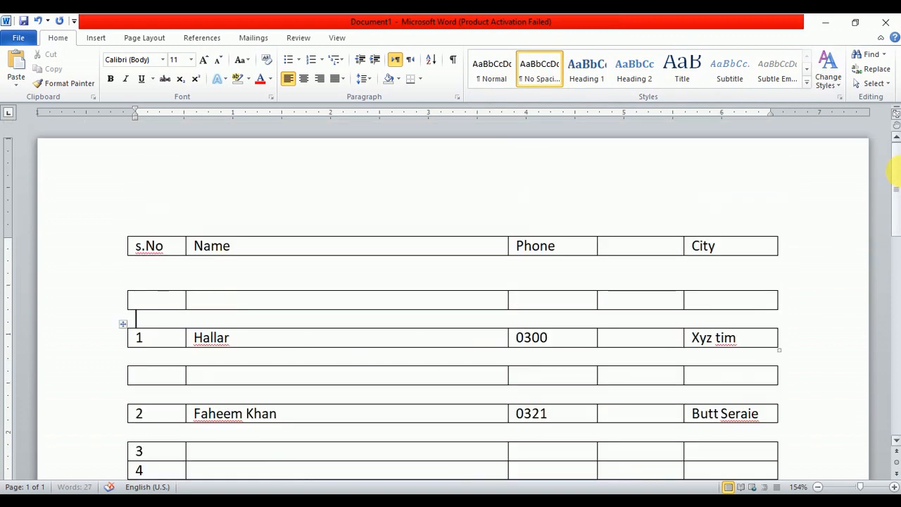
left_click(406, 275)
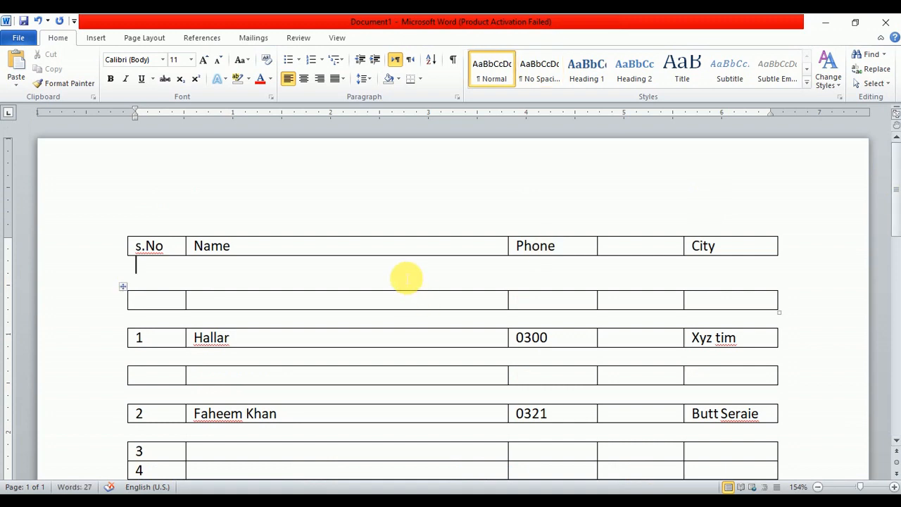
left_click(538, 77)
Delete the five blank paragraphs between the split pieces to rejoin them into one upper table
left_click(209, 268)
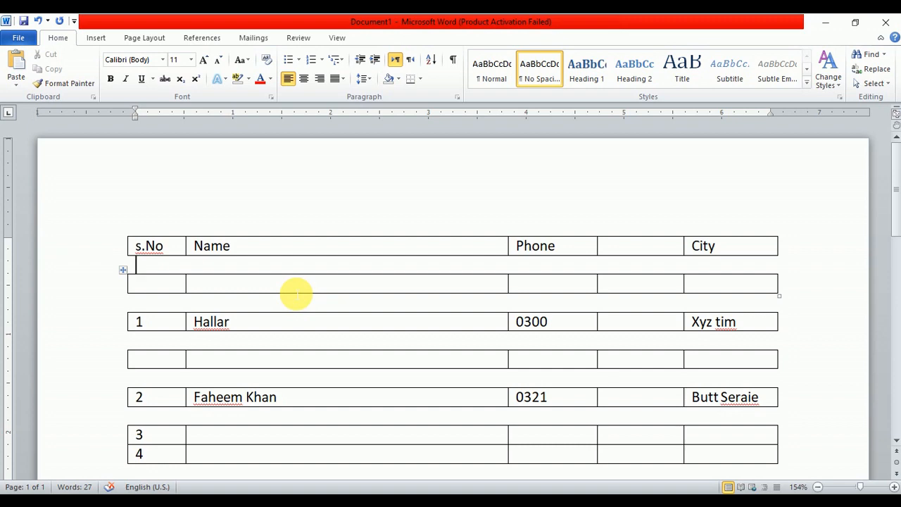
key("Delete")
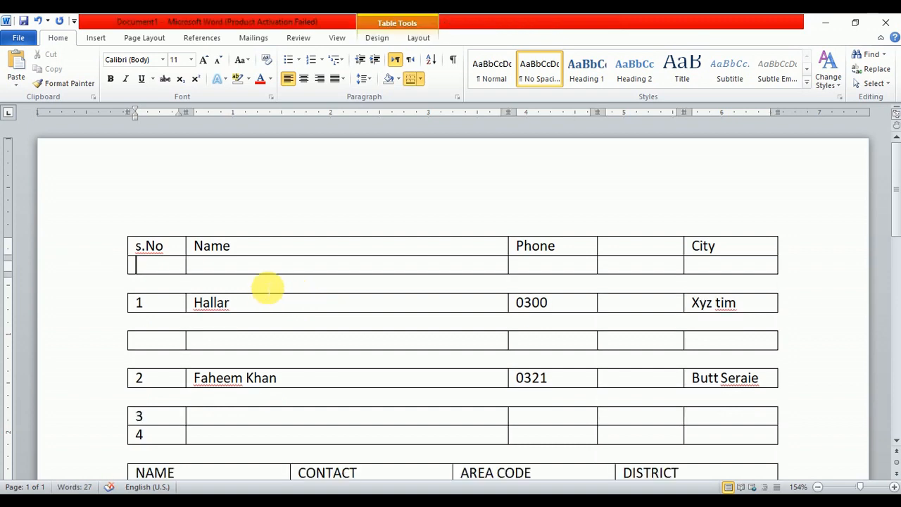
left_click(268, 287)
key("Delete")
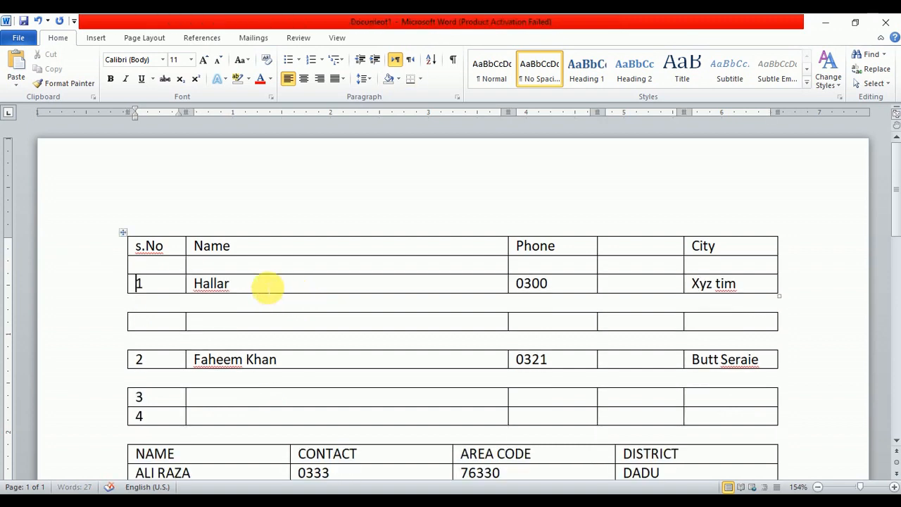
left_click(262, 312)
key("Delete")
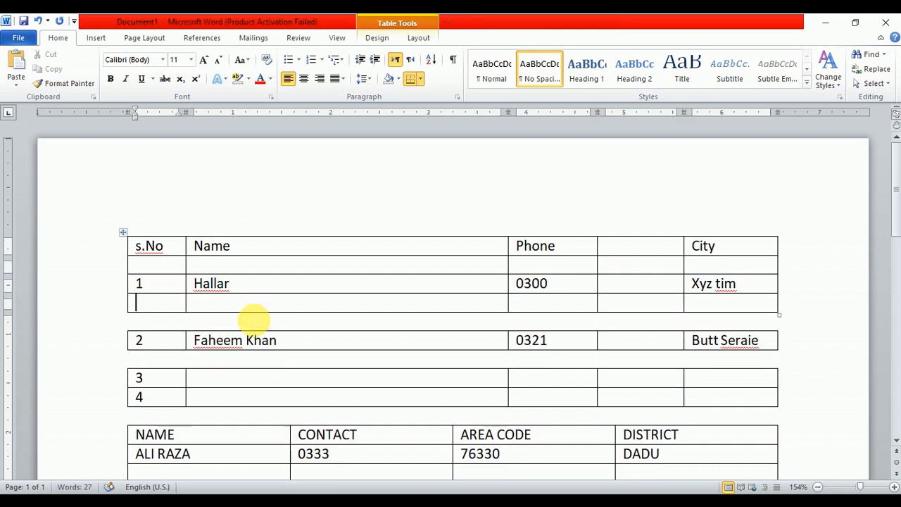
left_click(247, 321)
key("Delete")
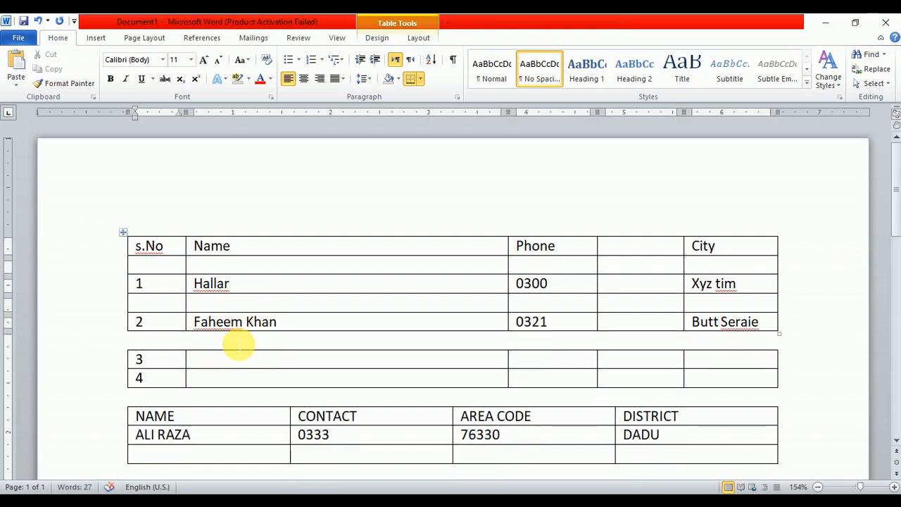
left_click(238, 345)
key("Delete")
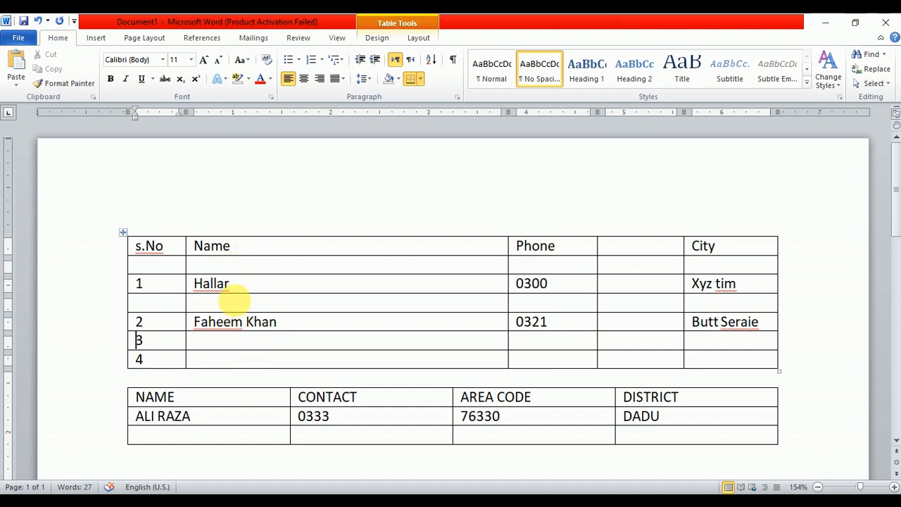
Split the upper table below the heading row and again above row number 1
left_click(253, 267)
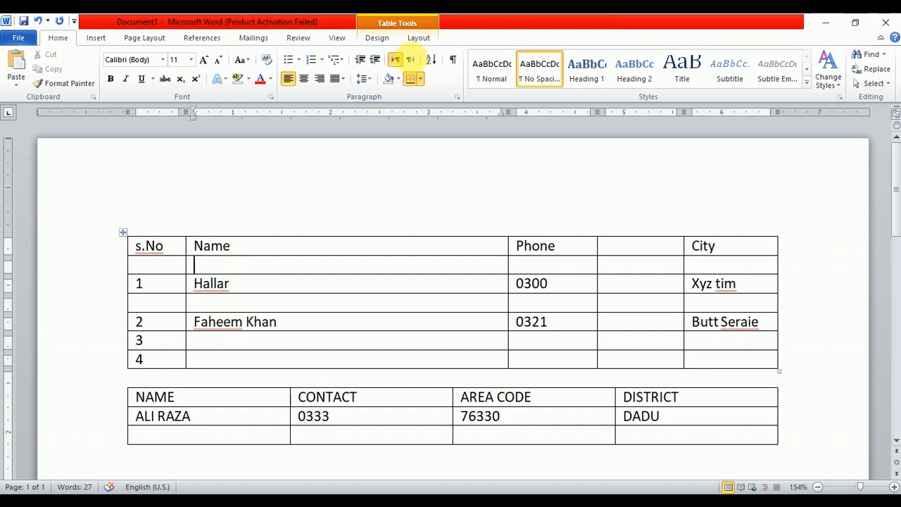
left_click(418, 38)
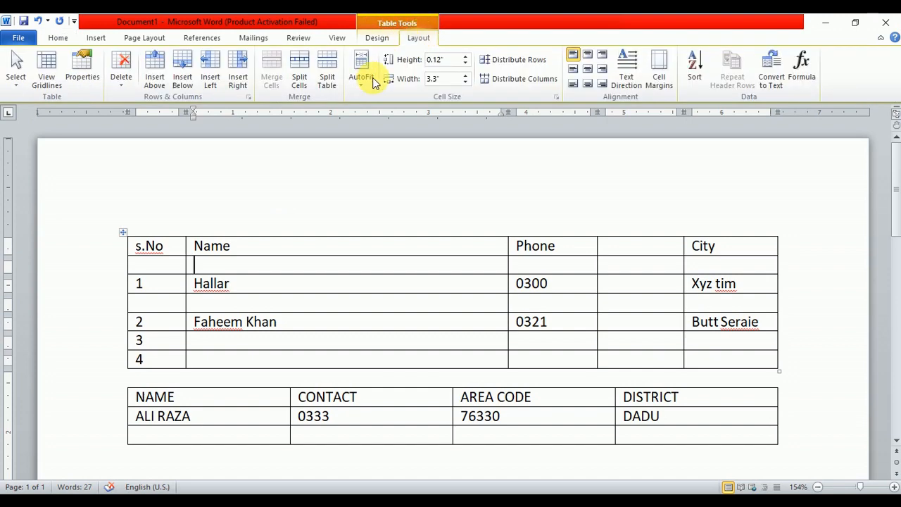
left_click(333, 73)
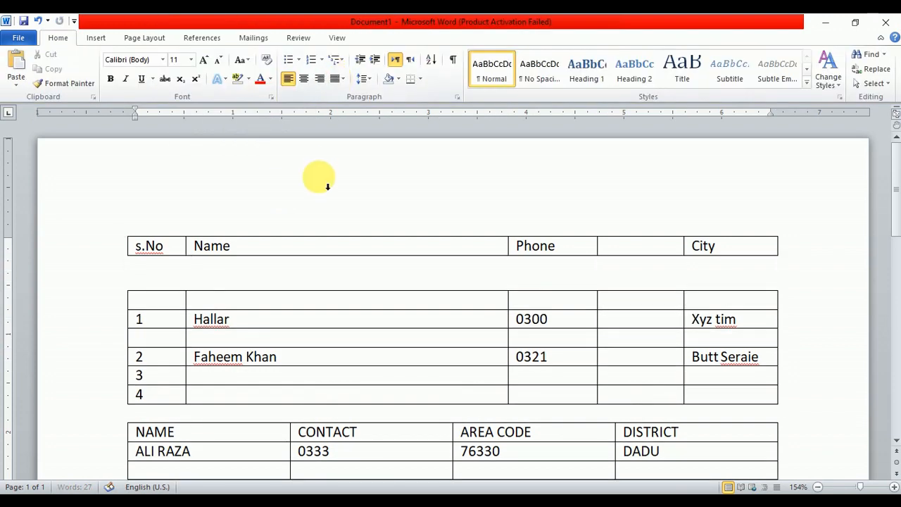
left_click(242, 325)
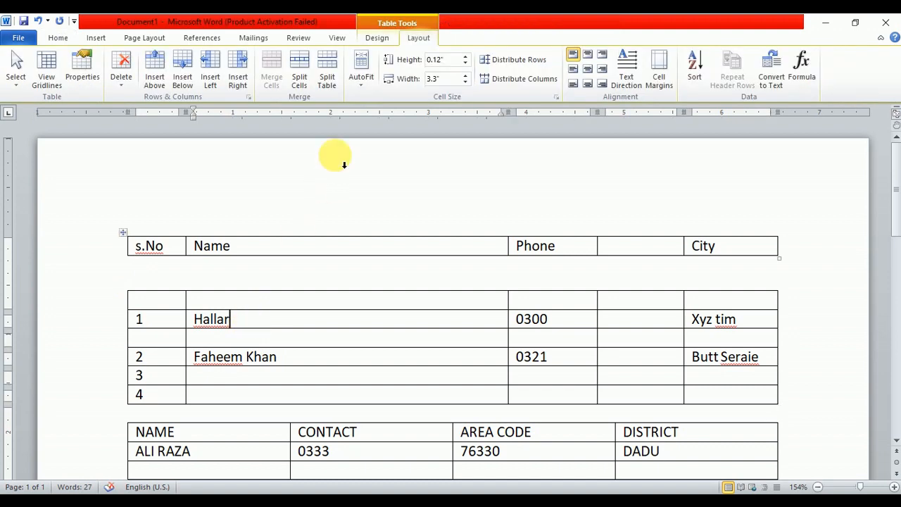
left_click(332, 76)
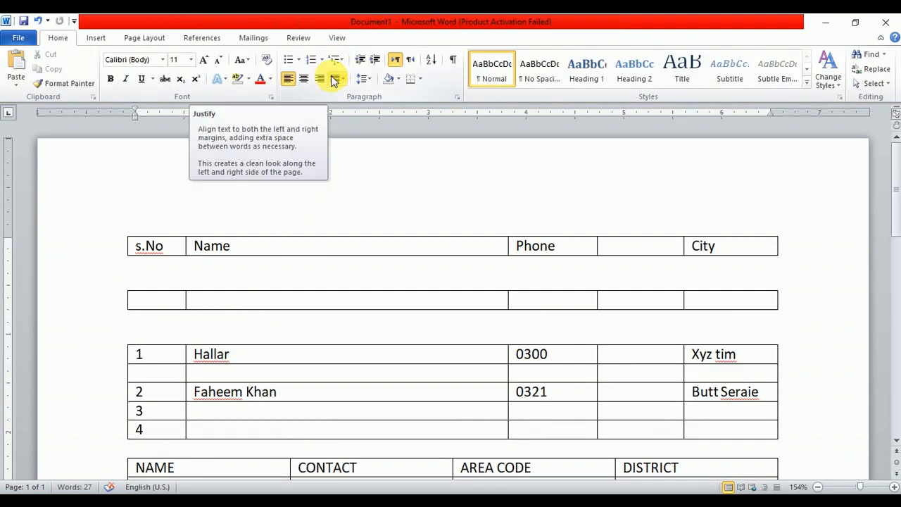
Apply the No Spacing style to the blank paragraphs above and below the separated blank row
left_click(548, 75)
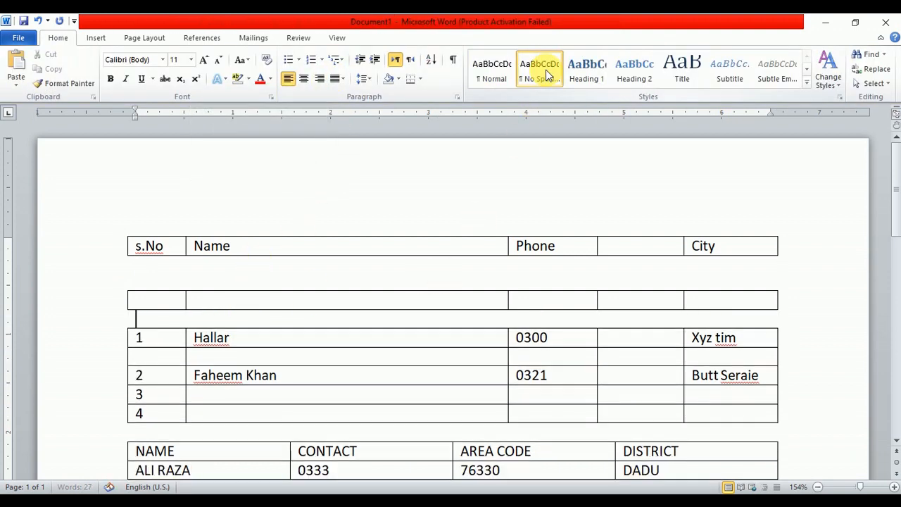
left_click(402, 264)
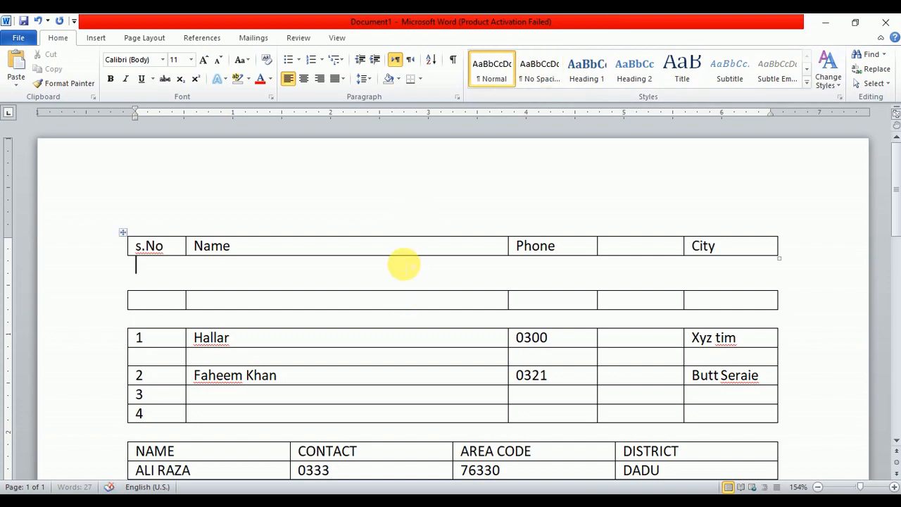
left_click(549, 81)
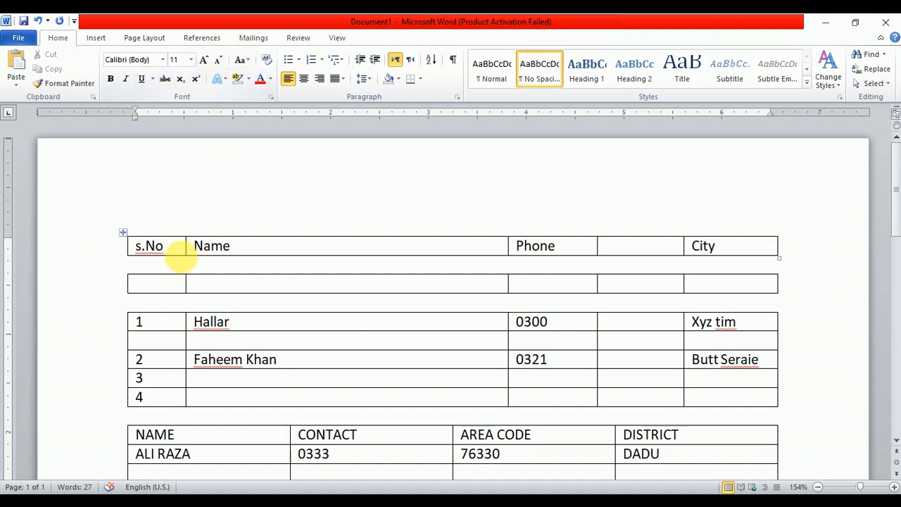
Reduce the font size of the blank paragraph below the heading row to 4
left_click(149, 266)
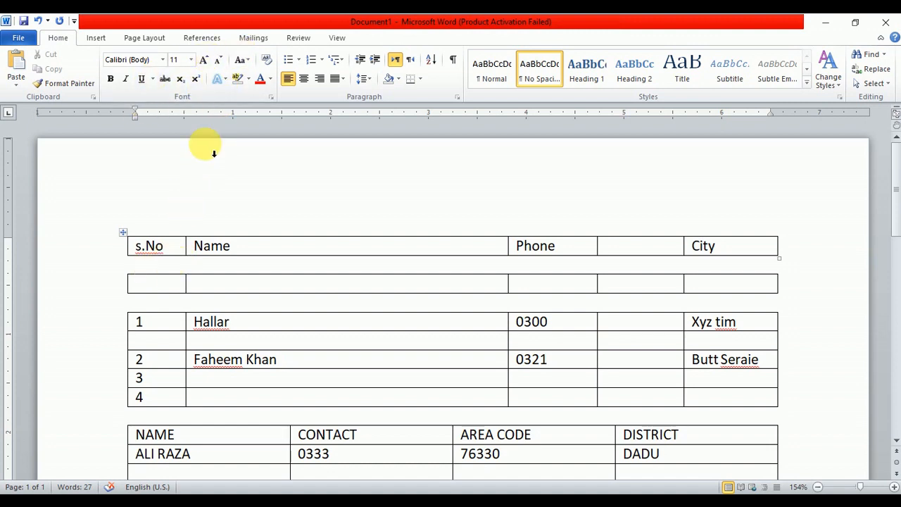
left_click(219, 62)
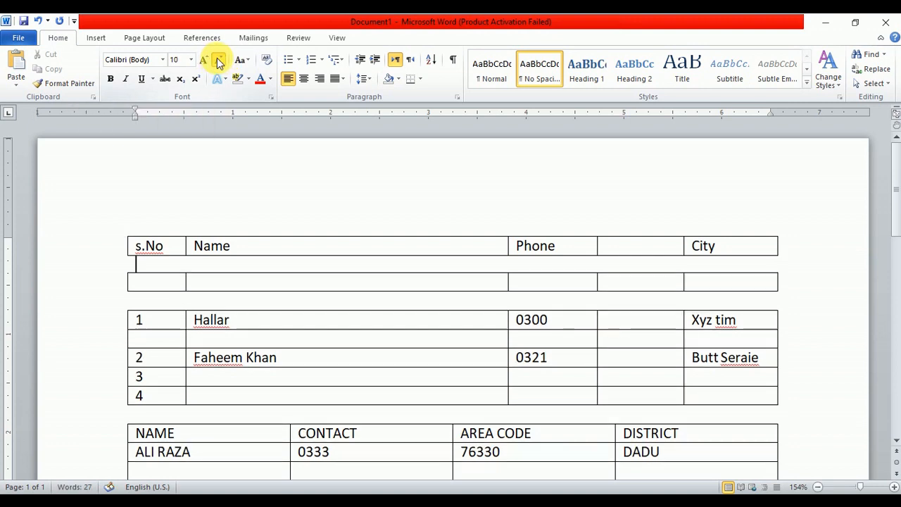
left_click(218, 62)
left_click(219, 62)
left_click(219, 61)
left_click(219, 62)
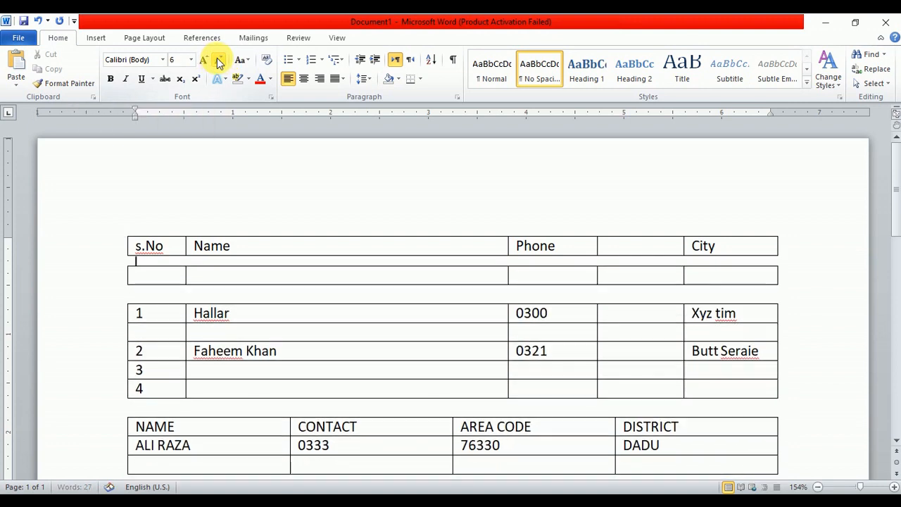
left_click(219, 62)
left_click(218, 62)
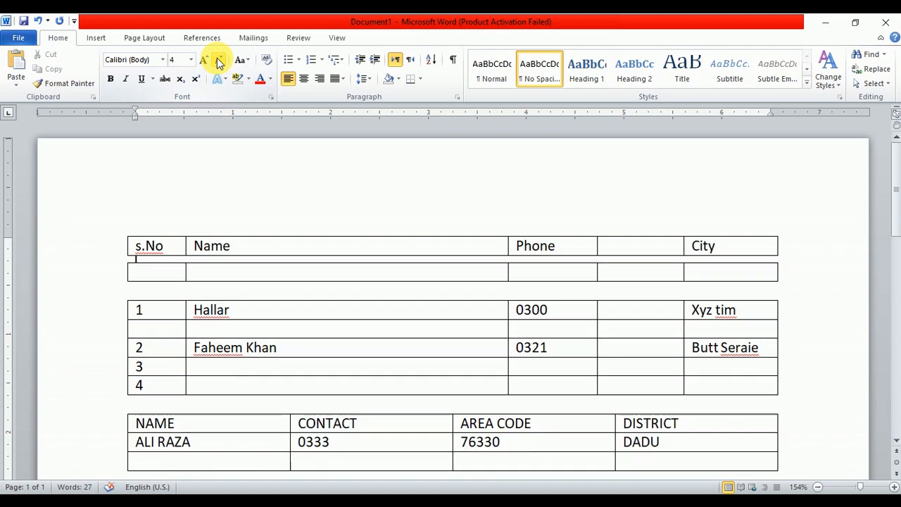
Reduce the font size of the blank paragraph above row number 1 to 5
left_click(167, 299)
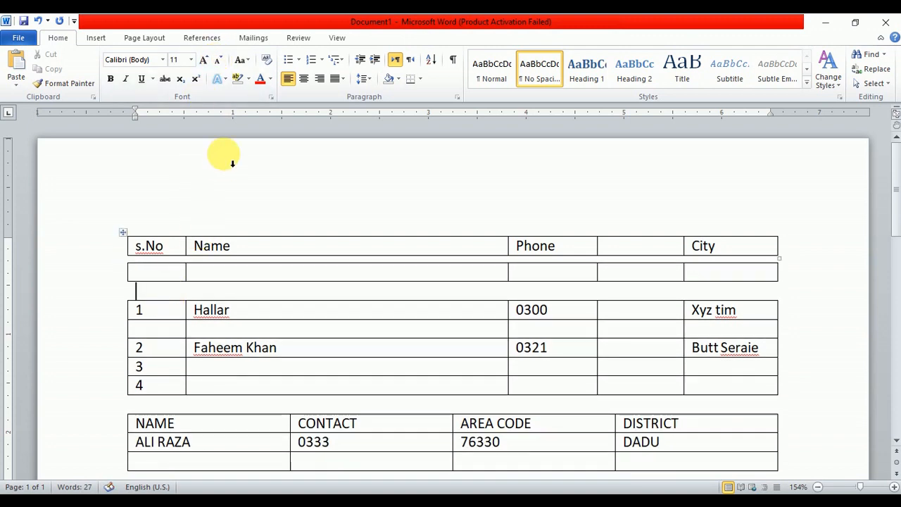
left_click(218, 62)
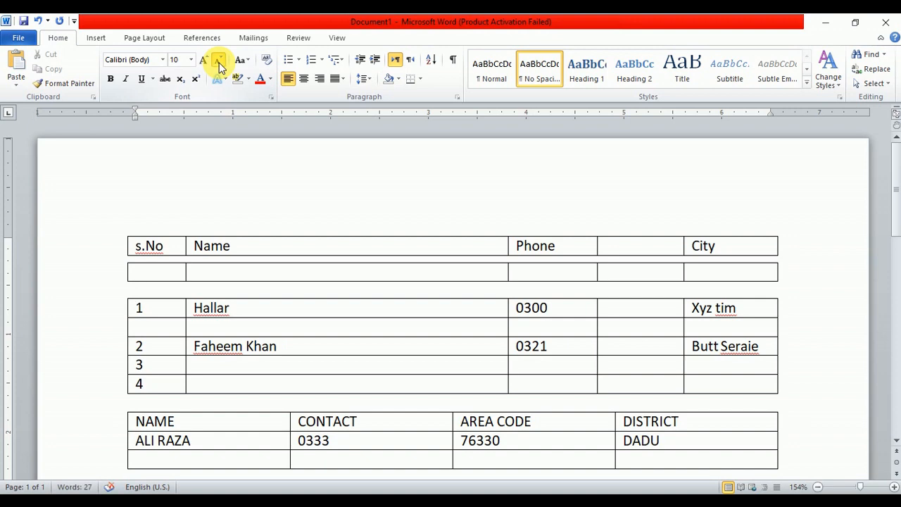
left_click(219, 62)
left_click(220, 62)
left_click(220, 62)
left_click(219, 62)
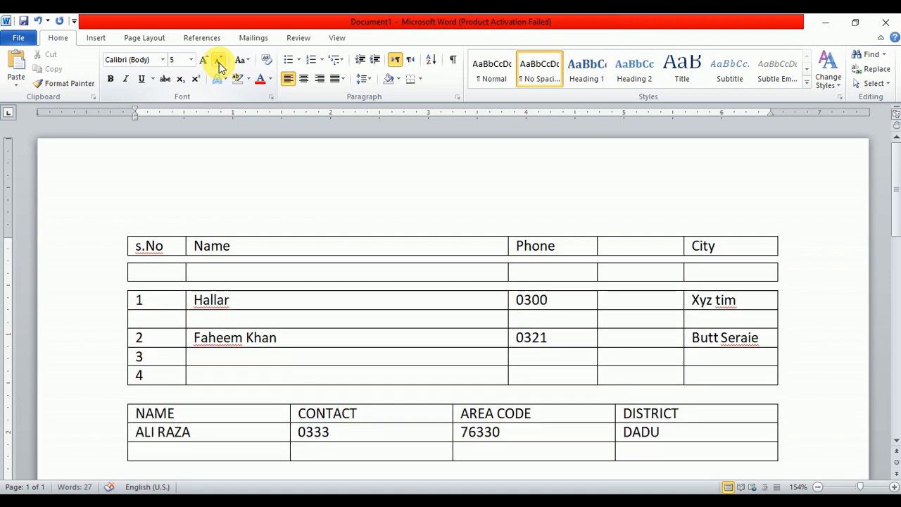
Add three blank lines in the gap above row number 1 and delete them again
key("Return")
key("Return")
key("Return")
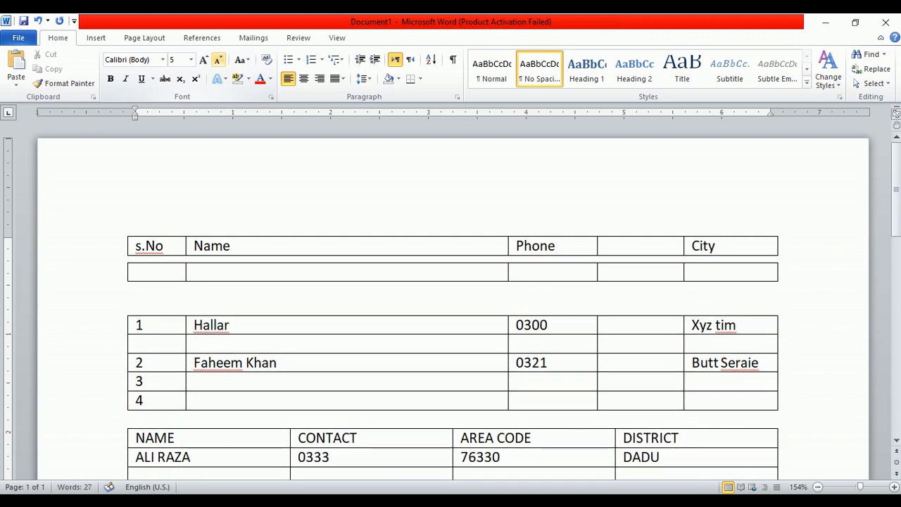
key("BackSpace")
key("BackSpace")
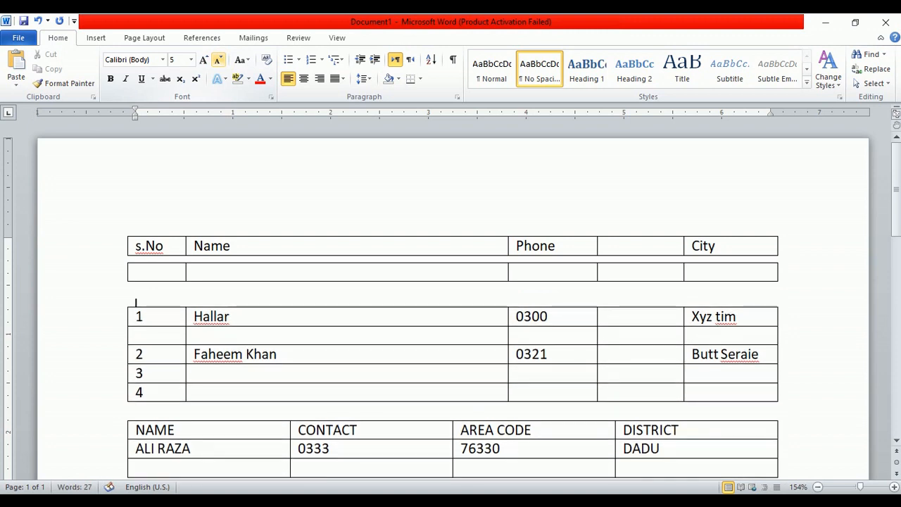
key("BackSpace")
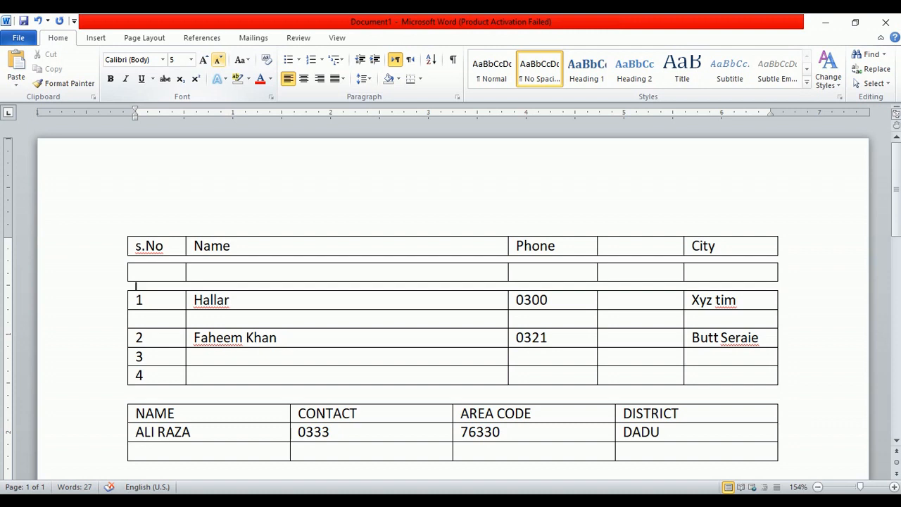
Merge the first two cells of the separated blank row below the heading, and merge its last three cells
left_click_drag(181, 275, 206, 268)
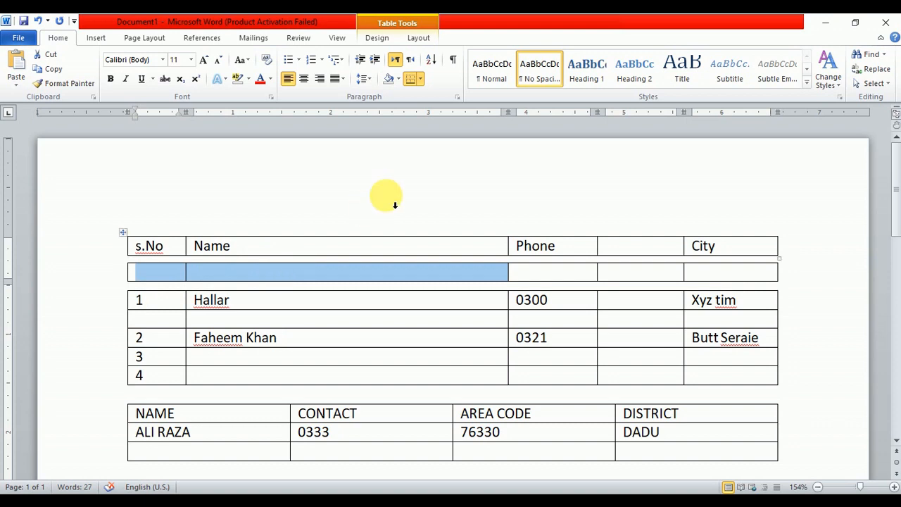
left_click(417, 40)
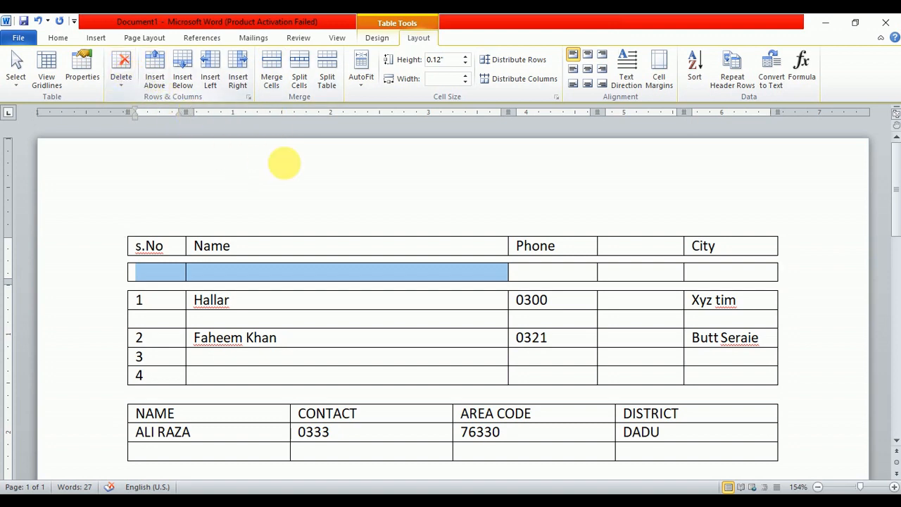
left_click(272, 68)
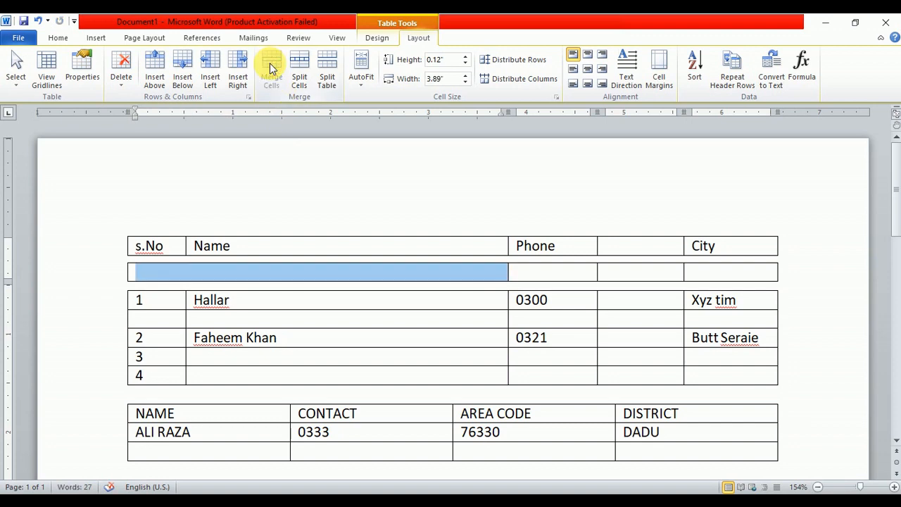
left_click_drag(575, 276, 714, 273)
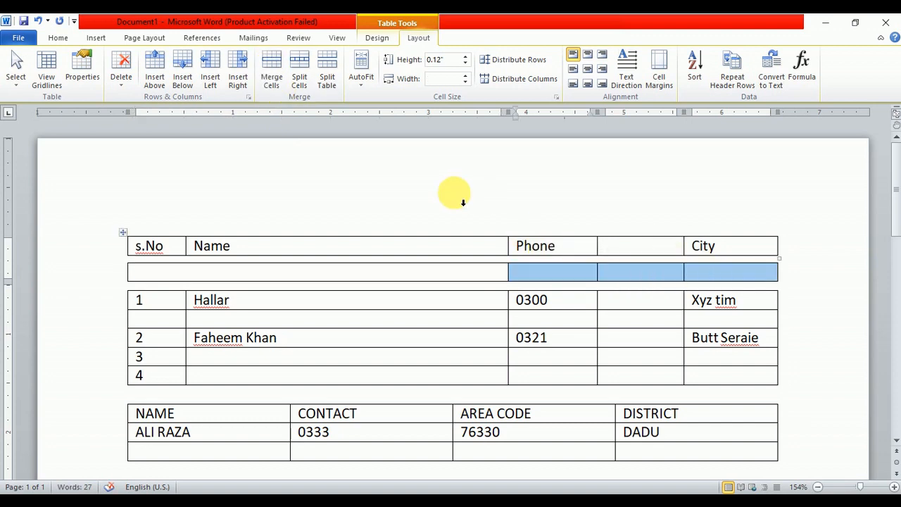
left_click(272, 68)
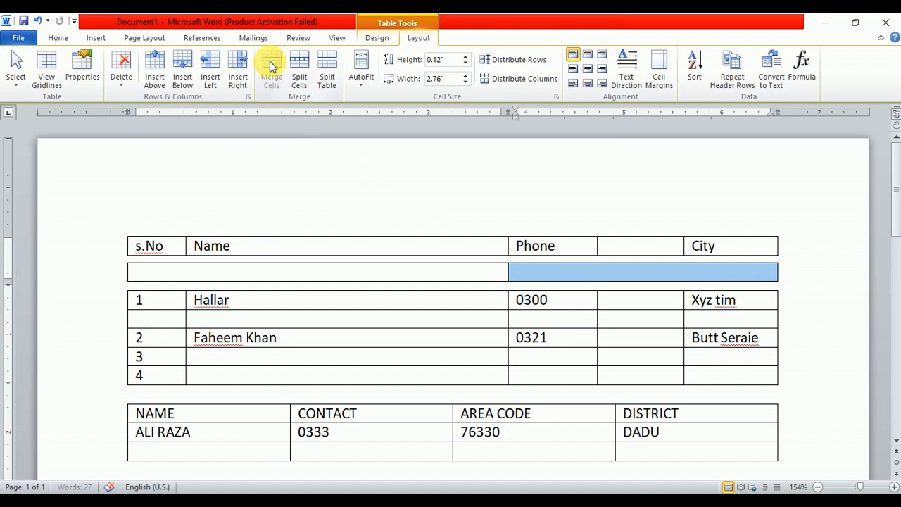
Merge the two remaining cells of the blank row below the heading into one full-width cell
left_click(493, 276)
left_click_drag(492, 276, 533, 273)
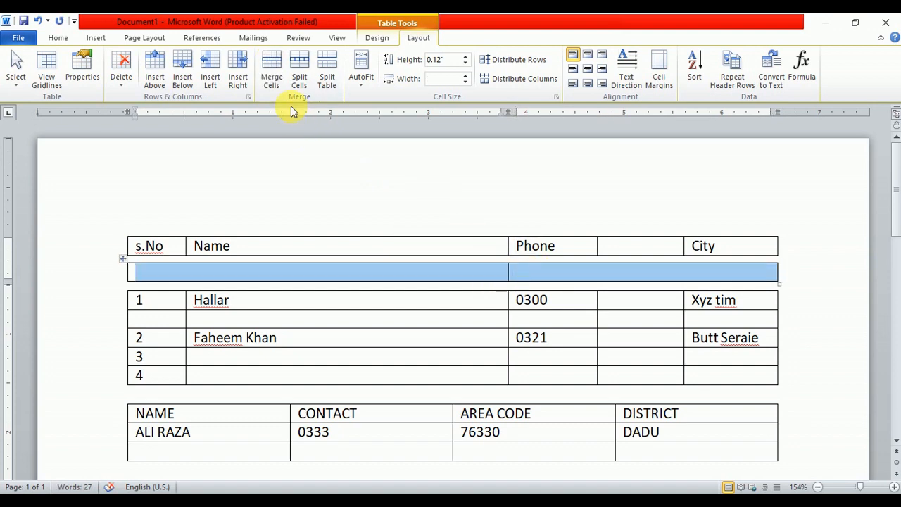
left_click(268, 68)
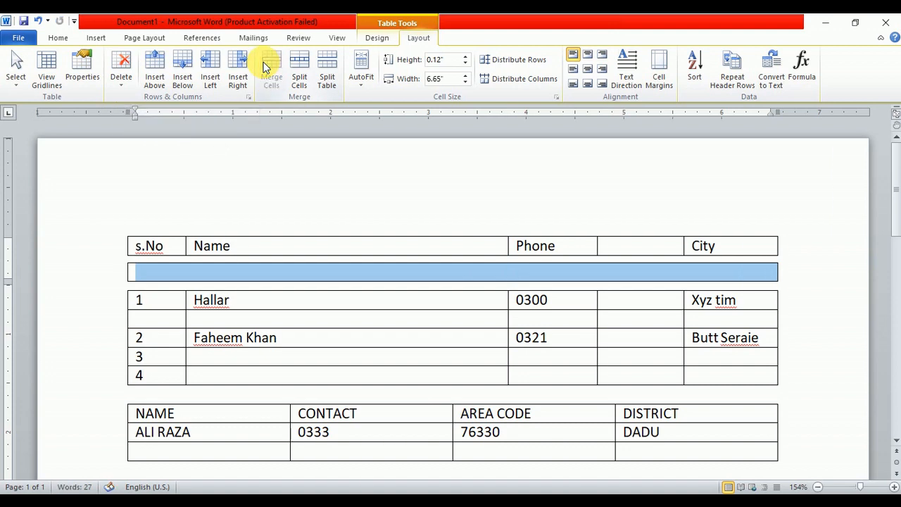
Split the table between row number 1 and the blank row beneath it, applying the No Spacing style to the gap paragraph
left_click(215, 320)
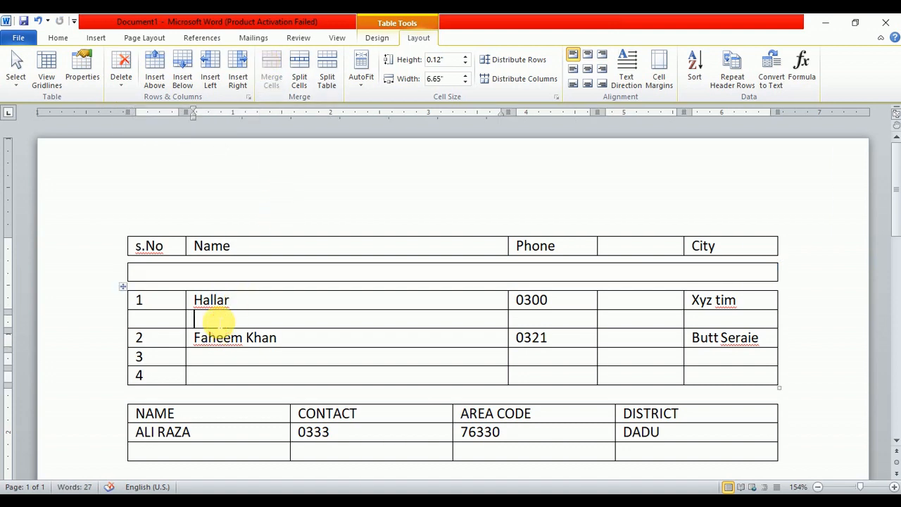
left_click(327, 75)
left_click(549, 80)
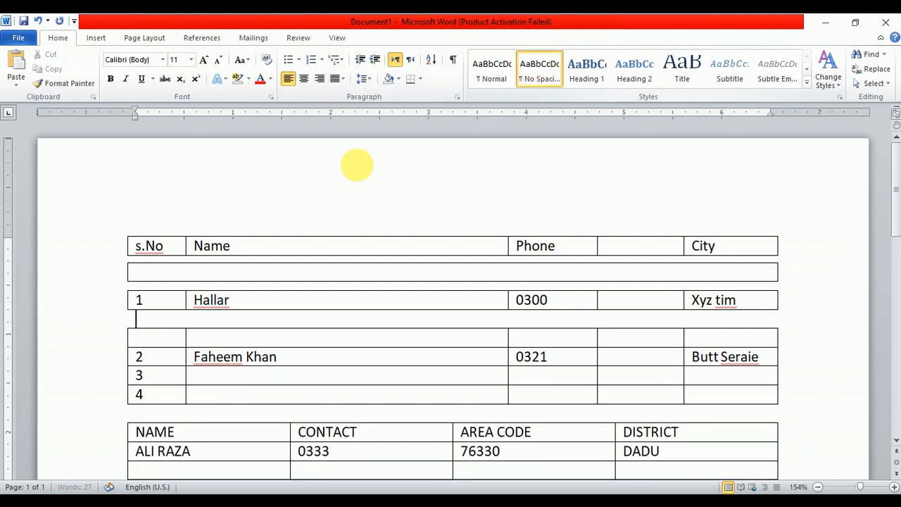
Split the table directly above row number 2 and apply the No Spacing style to the new gap paragraph
left_click(292, 357)
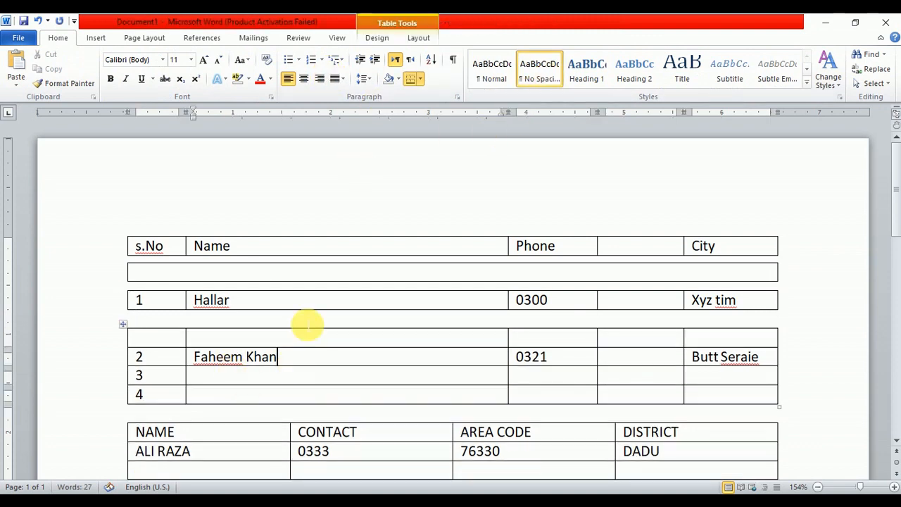
left_click(412, 38)
left_click(323, 79)
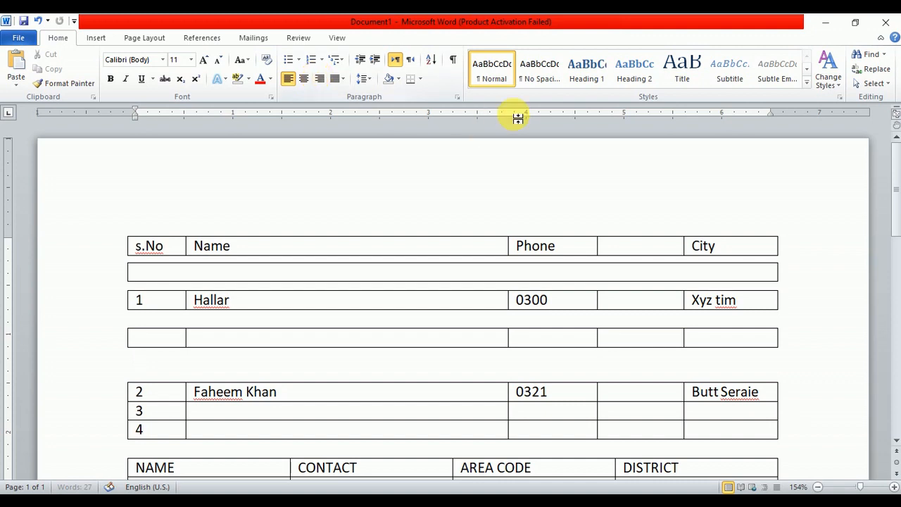
left_click(541, 74)
Merge all cells of the separated blank row between row numbers 1 and 2 into one cell
left_click_drag(171, 345, 728, 342)
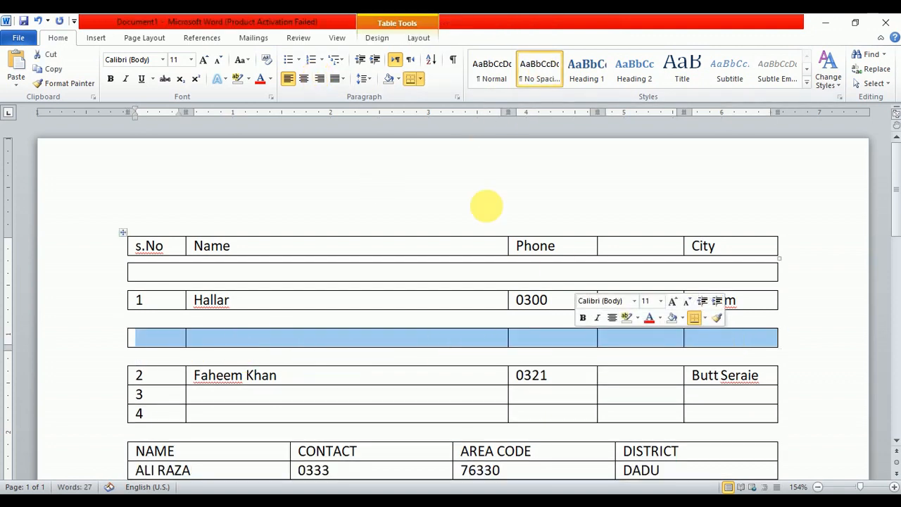
left_click(417, 38)
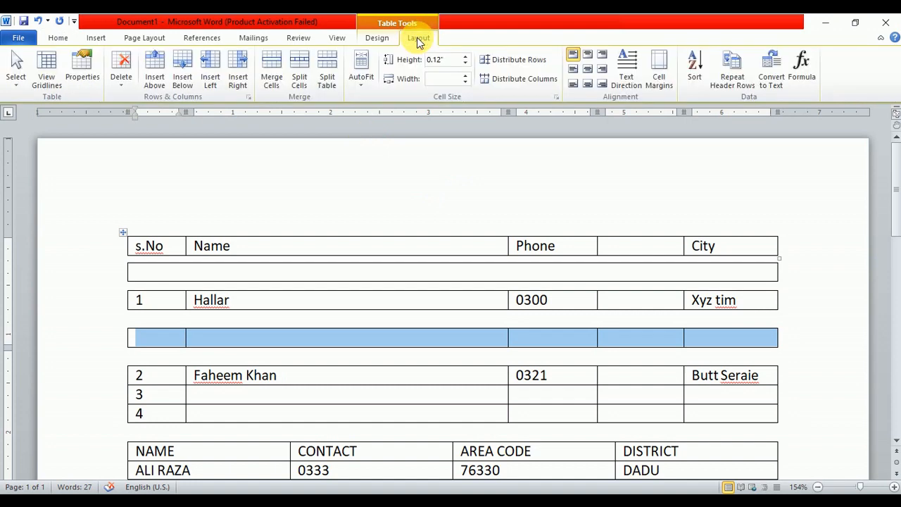
left_click(273, 70)
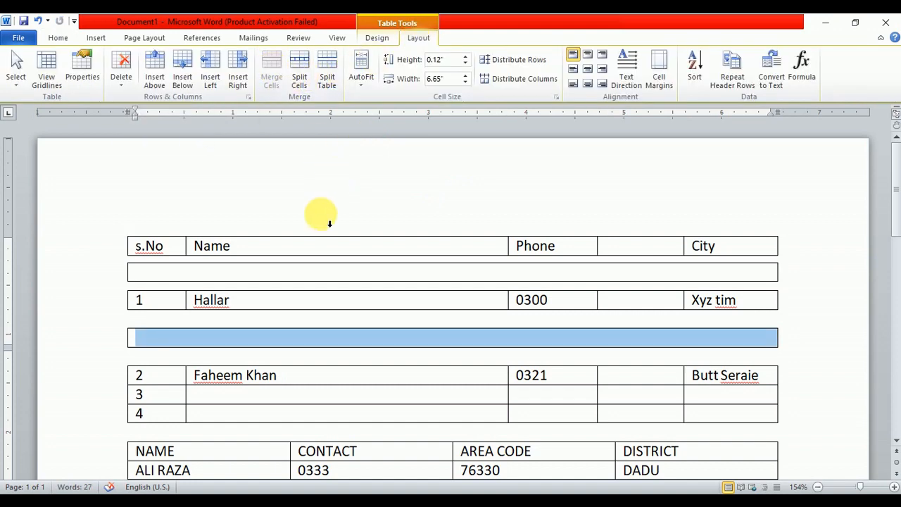
Split the merged row below the heading row into 2 columns and 1 row
left_click(336, 274)
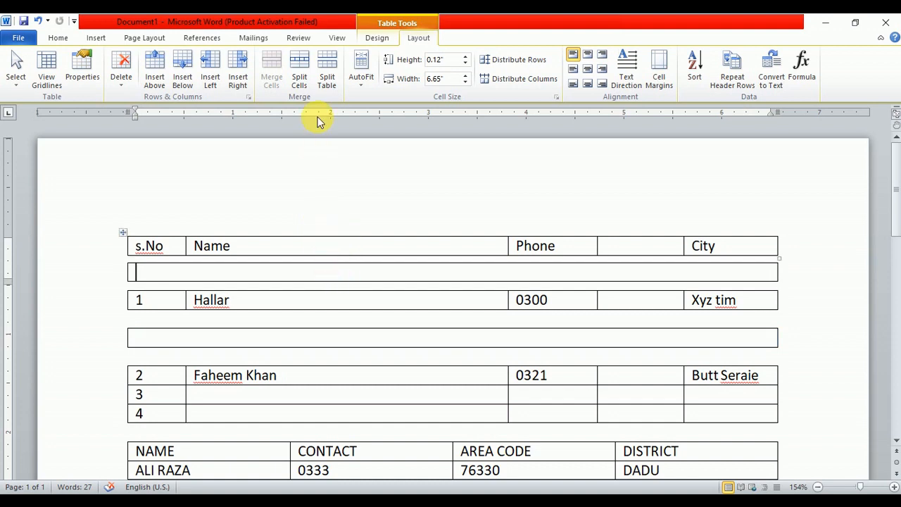
left_click(301, 84)
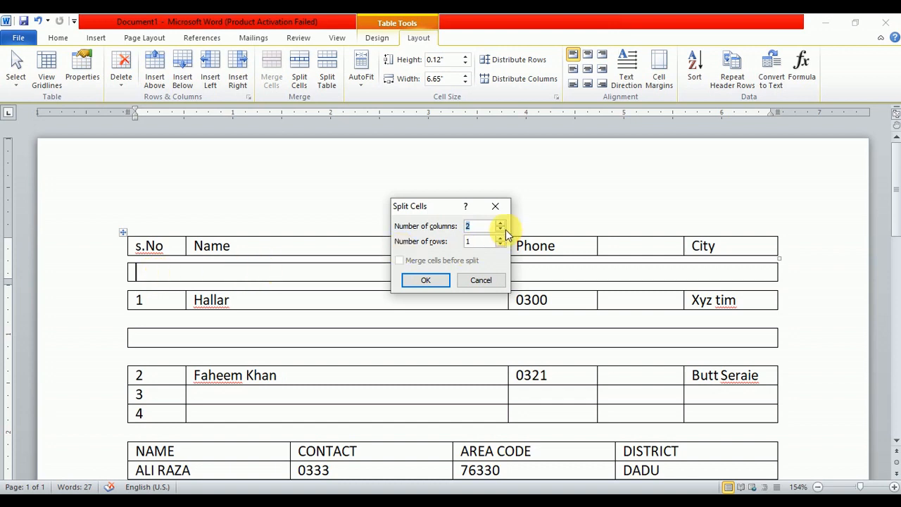
left_click(483, 227)
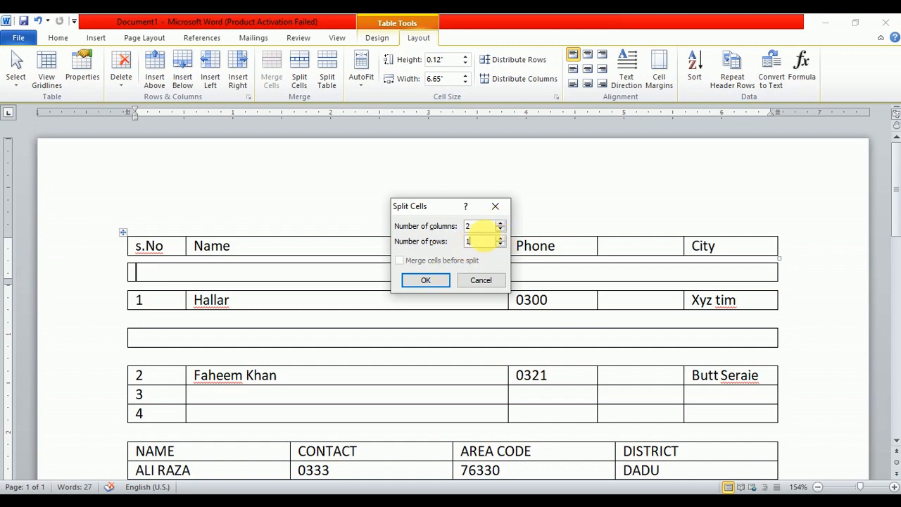
left_click(431, 282)
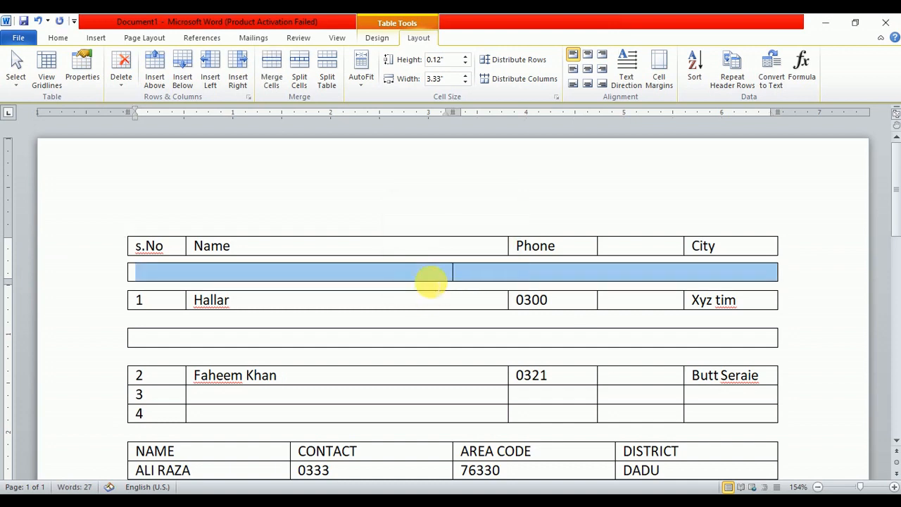
Split the right-hand cell of the row below the heading into 1 column and 3 rows
left_click(475, 273)
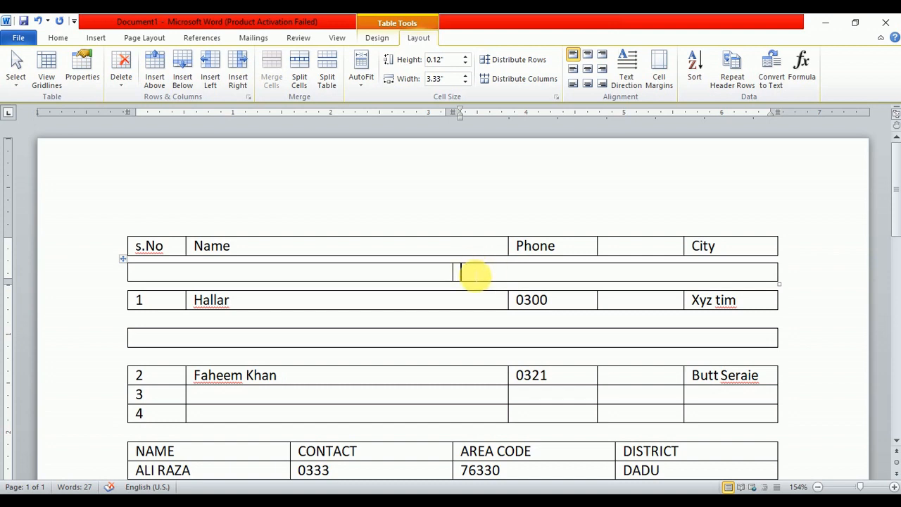
left_click(299, 70)
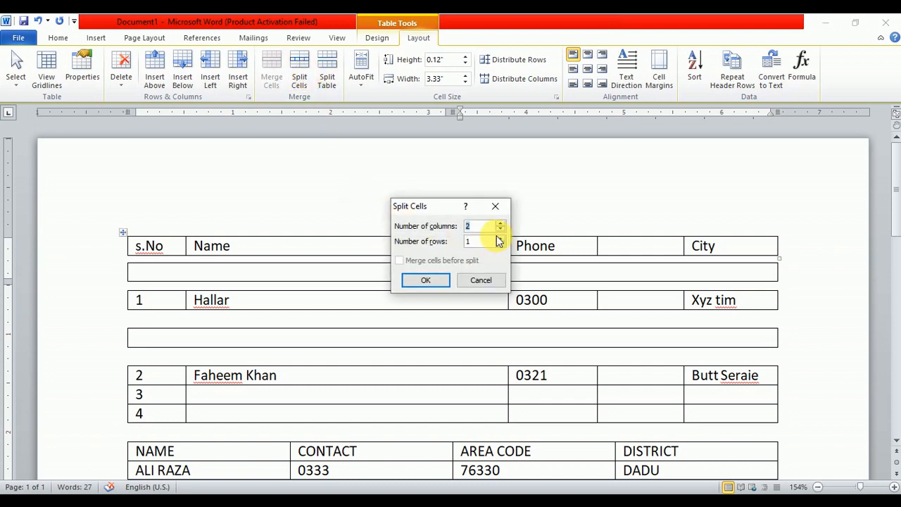
left_click(498, 231)
left_click(498, 238)
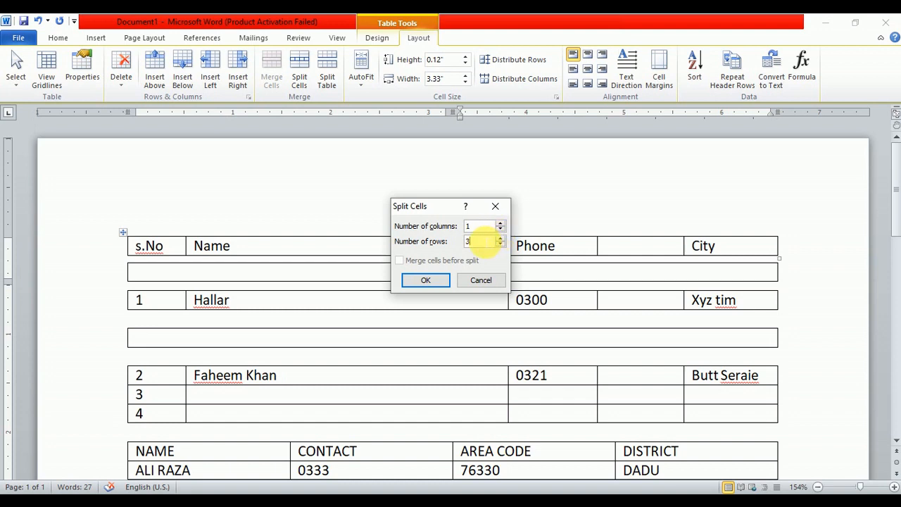
left_click(426, 280)
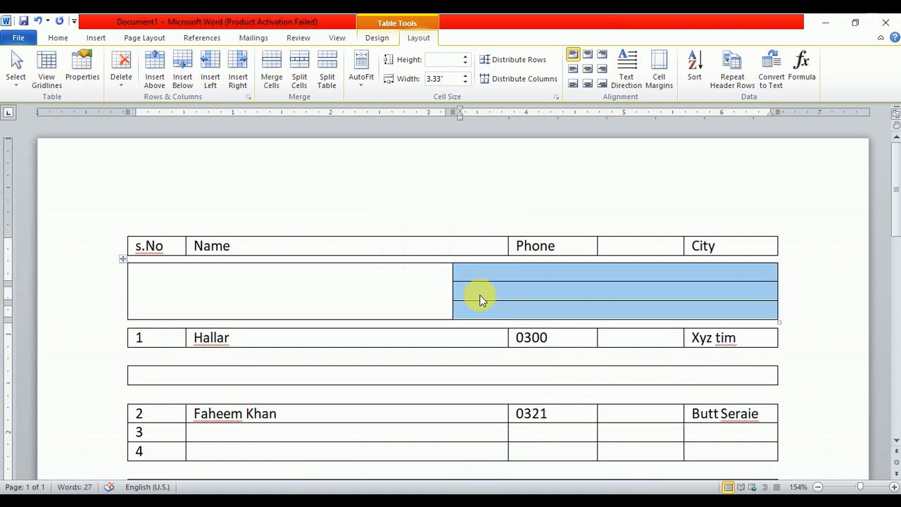
Split the middle of the three stacked cells into 5 columns and 1 row
left_click(487, 292)
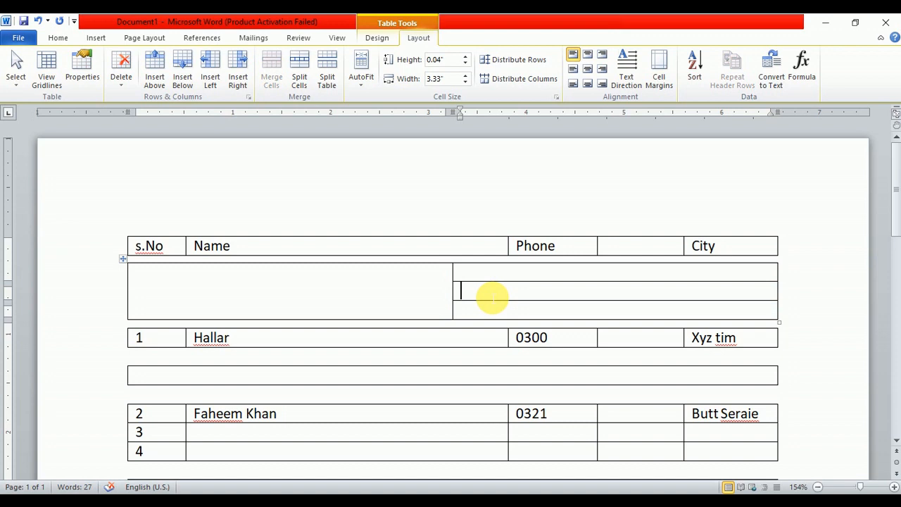
left_click(299, 70)
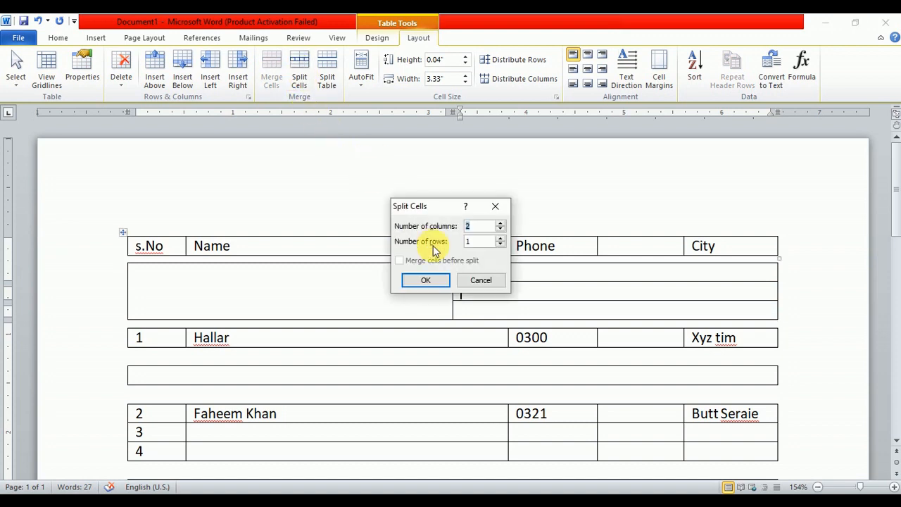
left_click(503, 222)
left_click(502, 222)
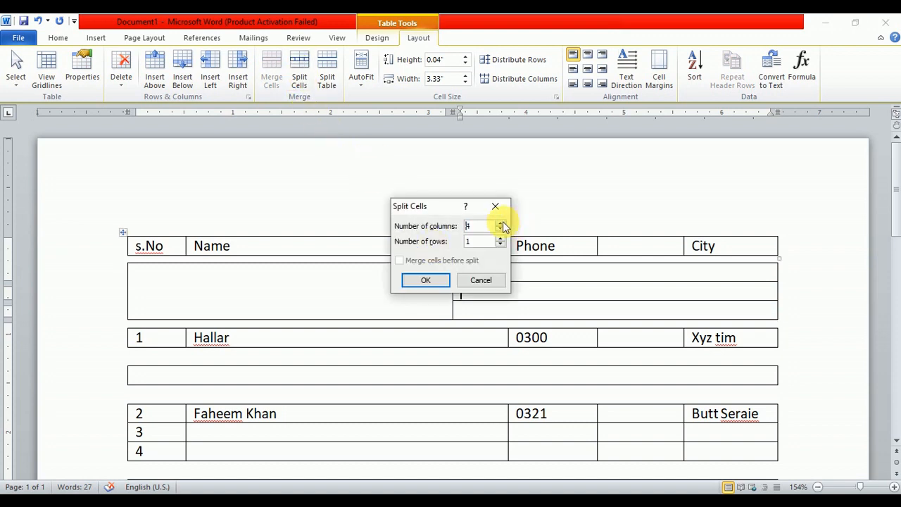
left_click(502, 222)
left_click(425, 280)
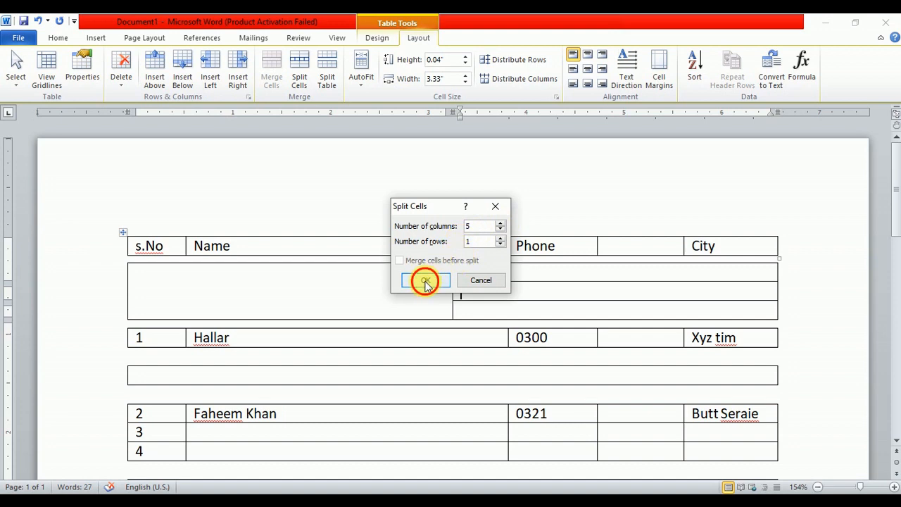
Split the third of the five small cells into 1 column and 4 rows
left_click(625, 297)
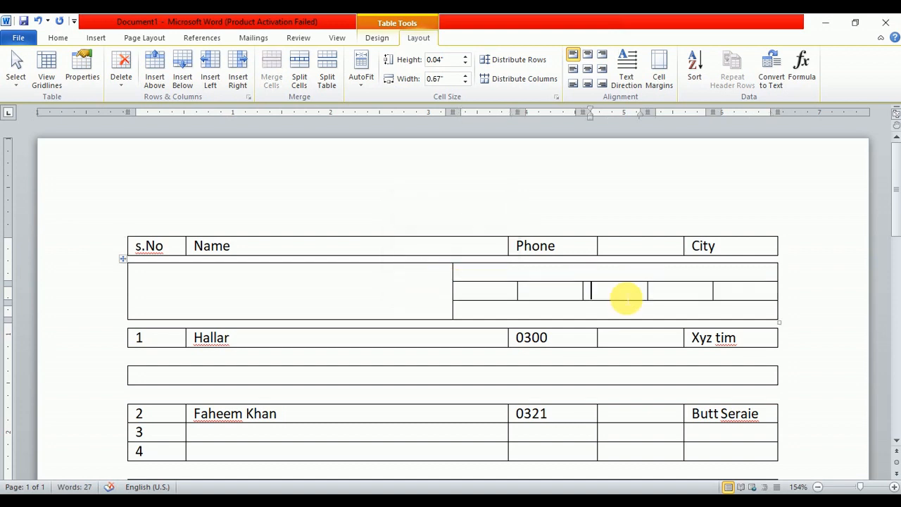
left_click(301, 86)
left_click(500, 229)
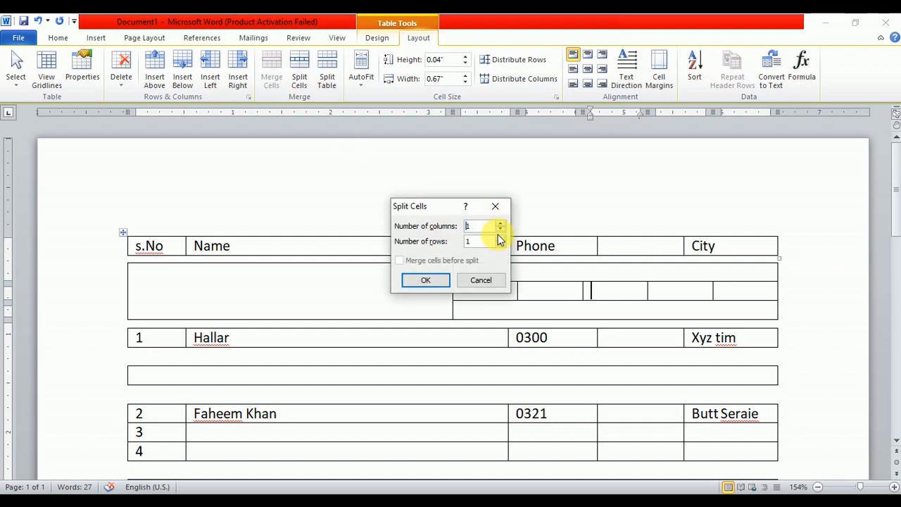
left_click(499, 240)
left_click(499, 239)
left_click(426, 280)
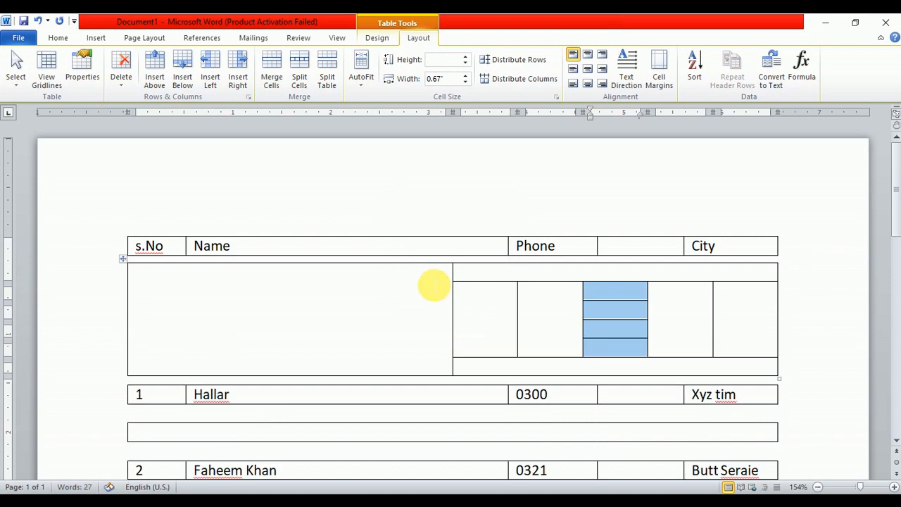
left_click(401, 306)
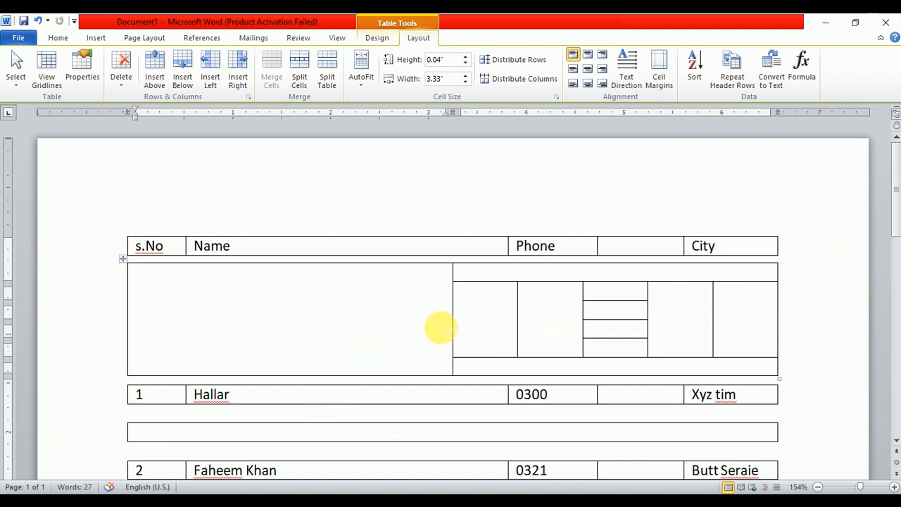
Split the merged row between row numbers 1 and 2 into 5 columns and 4 rows
left_click(242, 437)
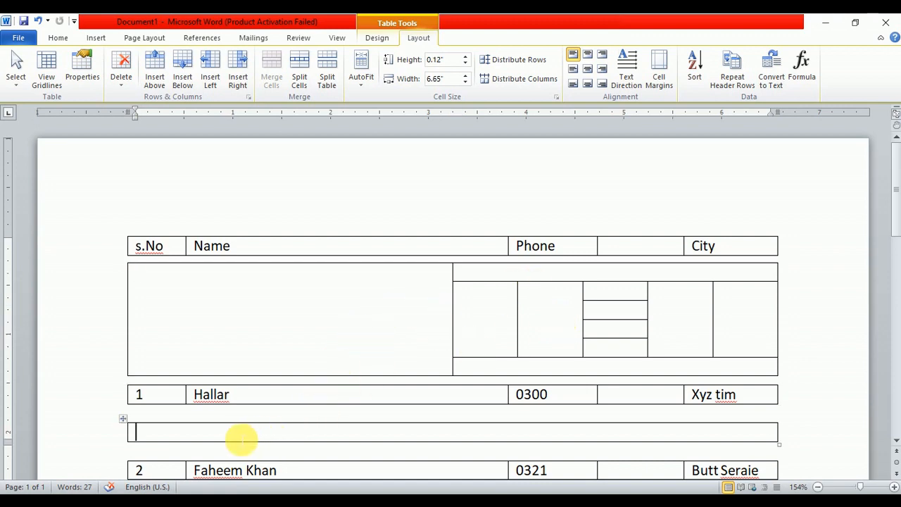
left_click(299, 74)
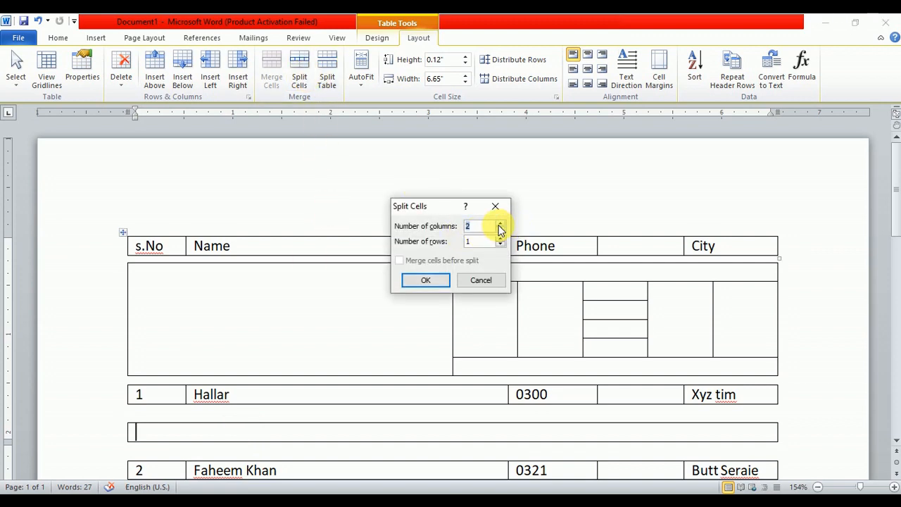
left_click(500, 227)
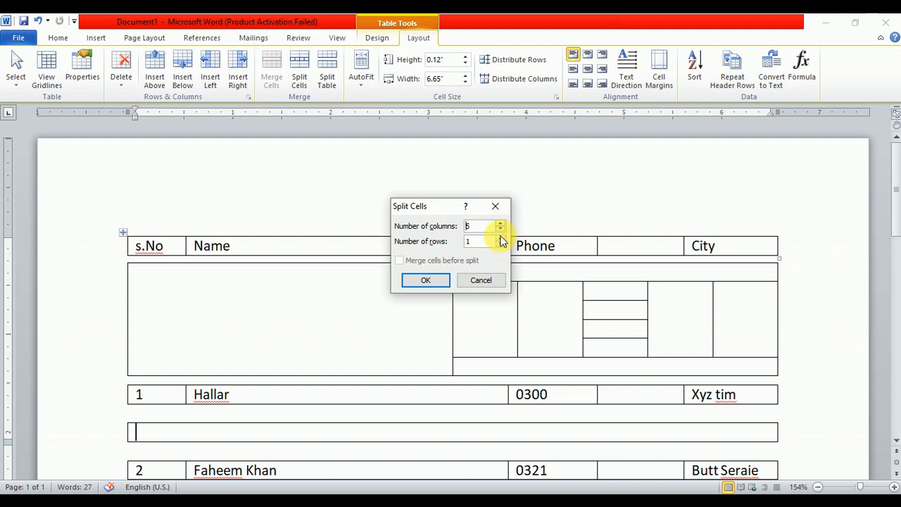
left_click(500, 238)
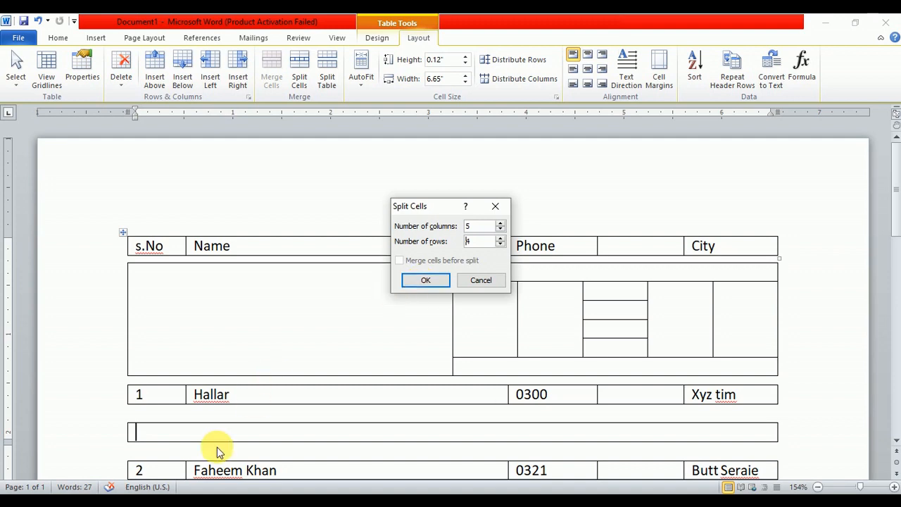
left_click(426, 280)
scroll(897, 225, "down", 1)
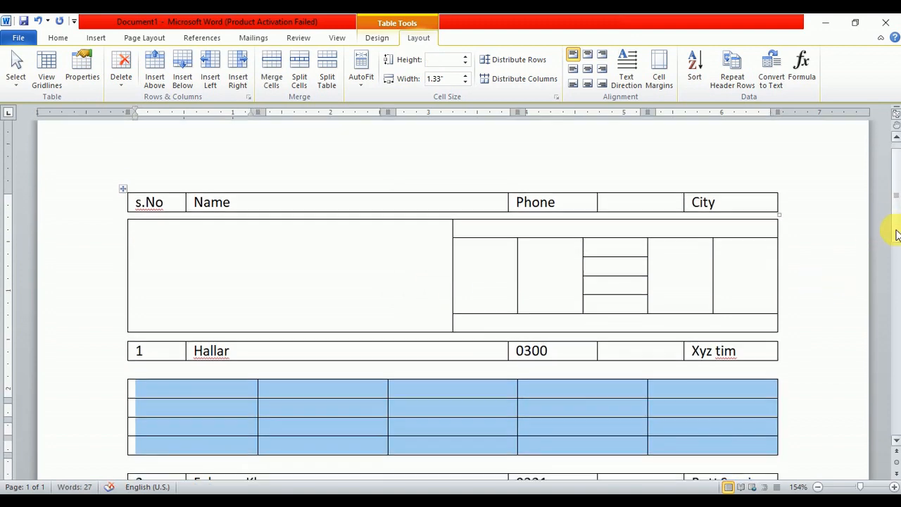
In the blank four-row grid between row numbers 1 and 2, merge the first column into one cell and the second column into another
scroll(895, 236, "down", 2)
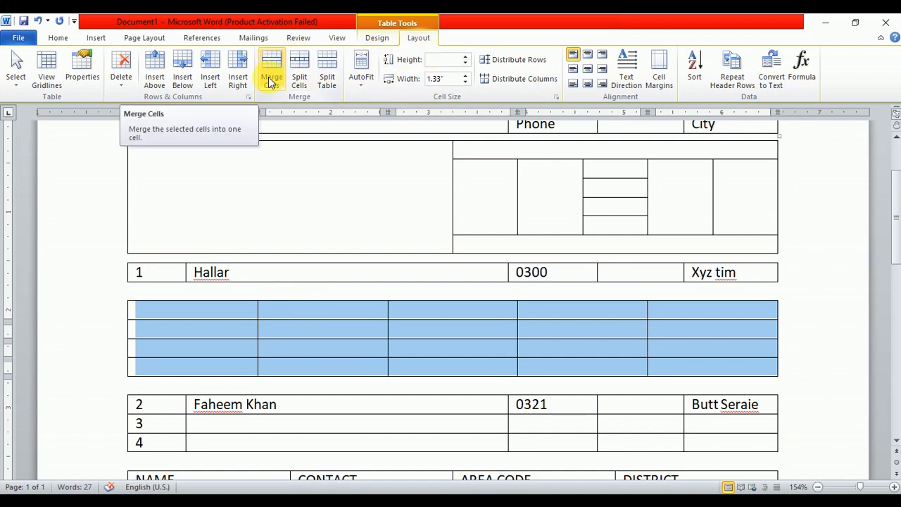
left_click(289, 332)
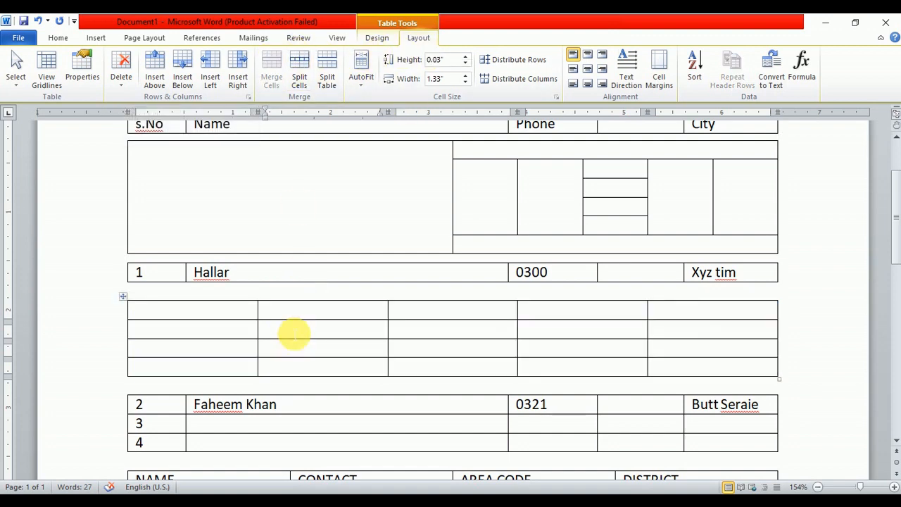
left_click_drag(238, 312, 233, 375)
left_click(275, 69)
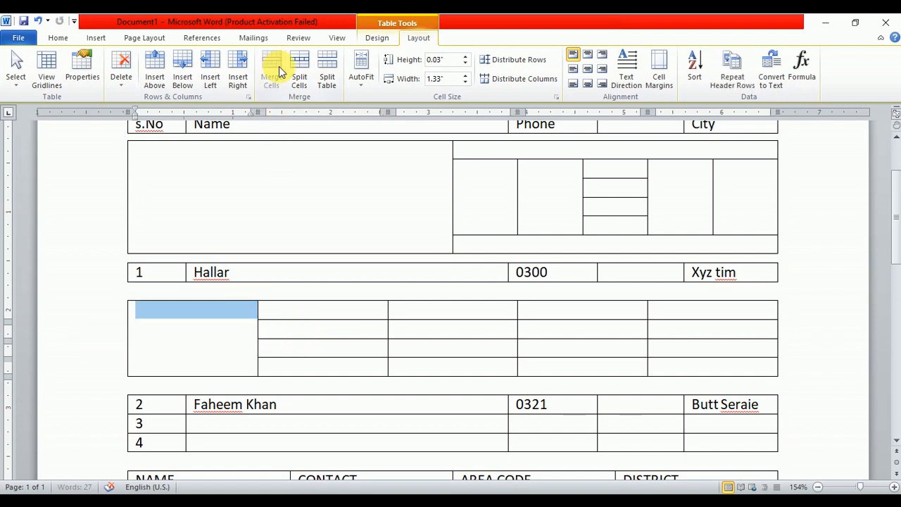
left_click_drag(340, 317, 328, 362)
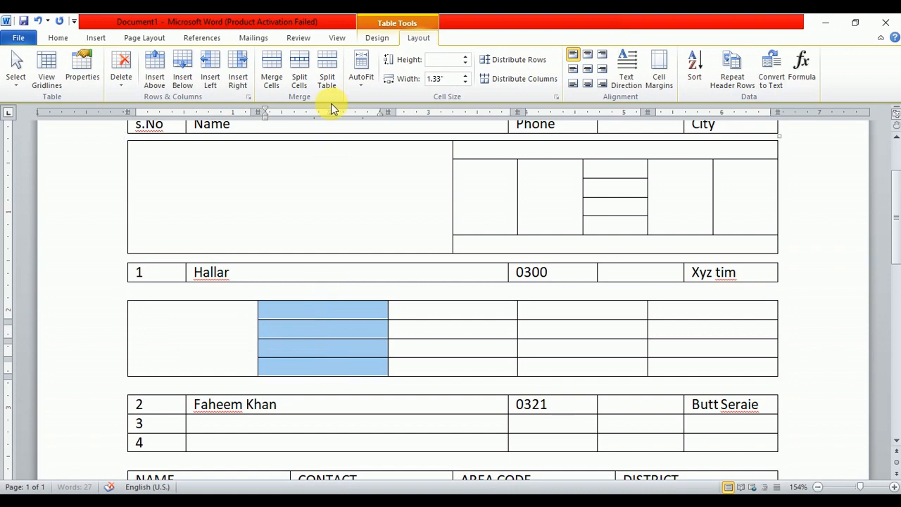
left_click(264, 65)
Merge the grid's remaining three columns into one cell and reduce the row to single-line height
left_click_drag(451, 320, 687, 366)
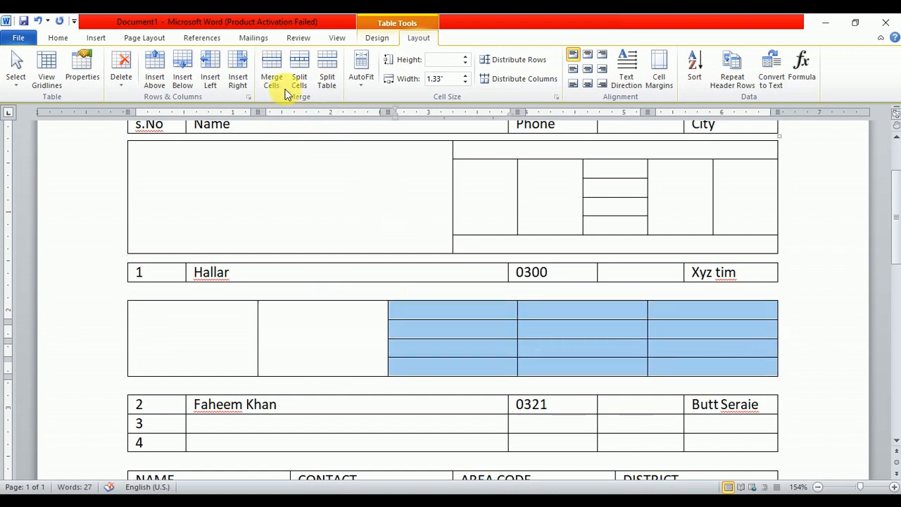
left_click(276, 77)
left_click(297, 318)
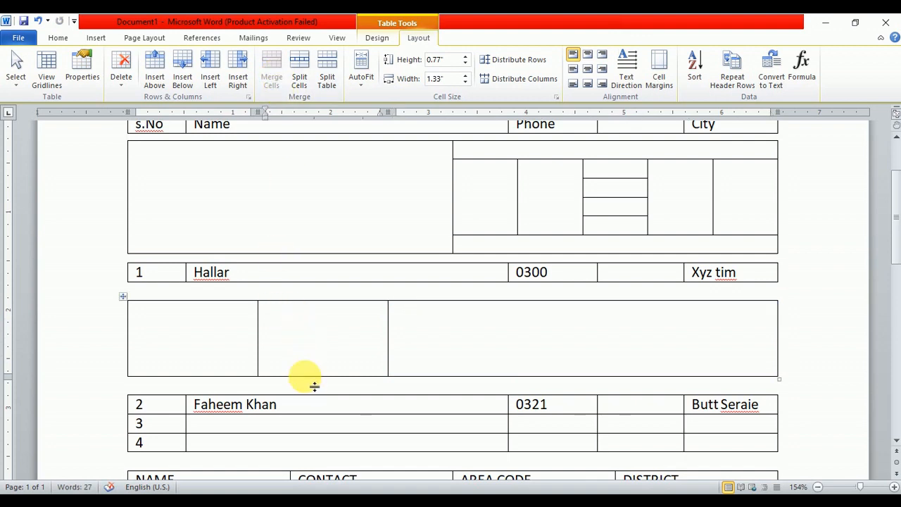
left_click_drag(316, 376, 317, 318)
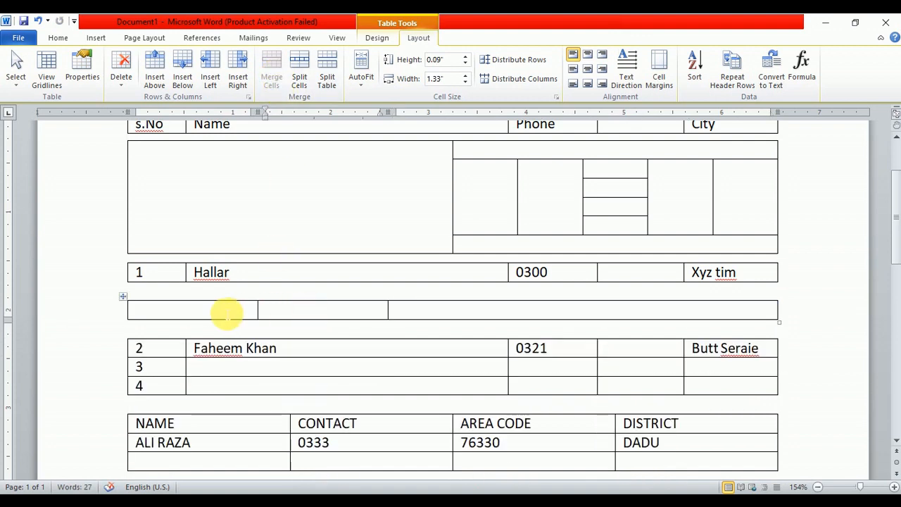
Delete the blank three-cell table and remove the empty lines left between row numbers 1 and 2
left_click(118, 71)
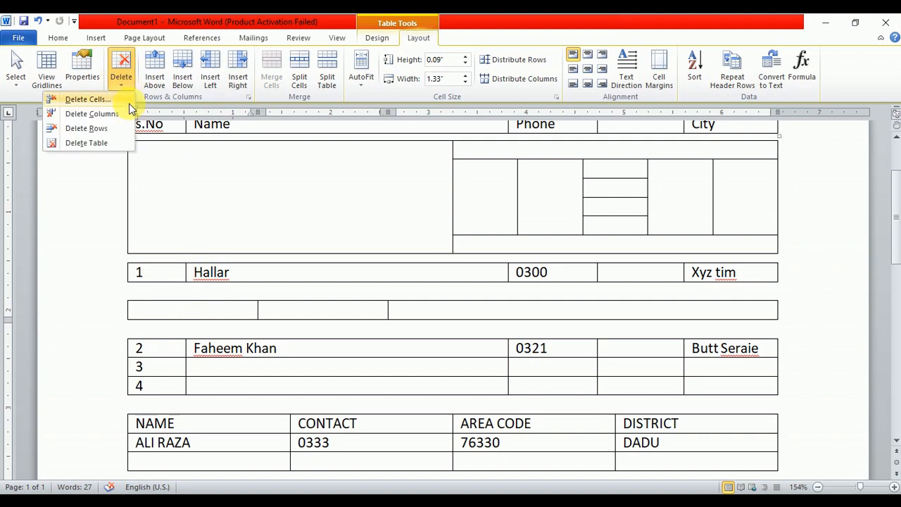
left_click(105, 143)
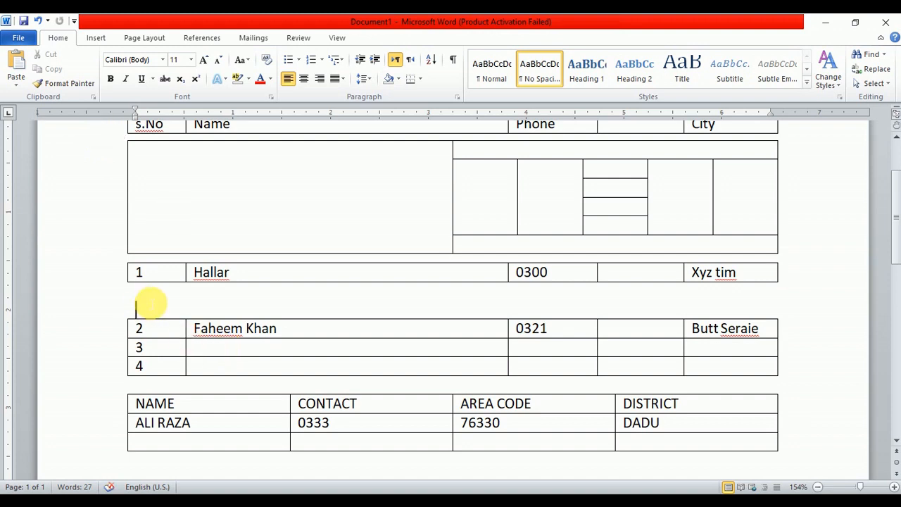
key("BackSpace")
key("Delete")
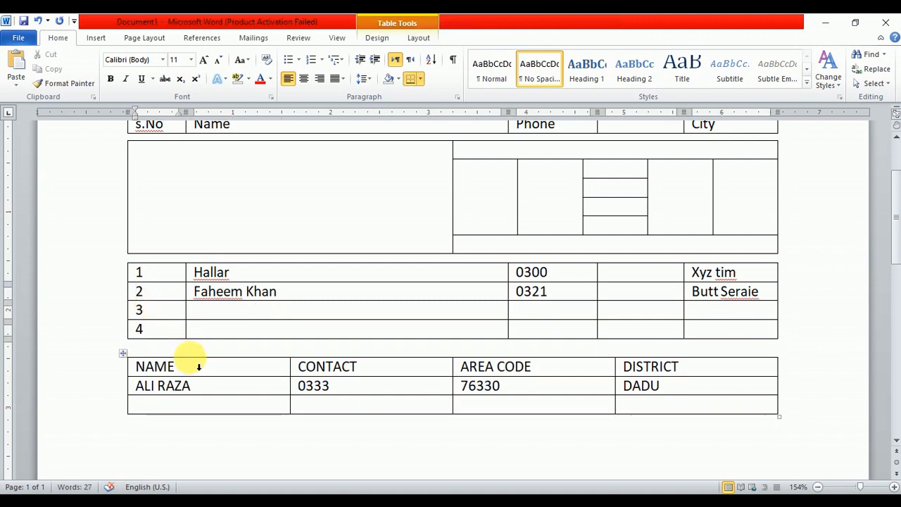
Remove the gaps above and below the split-cell block so it joins the heading row and row number 1
left_click(228, 139)
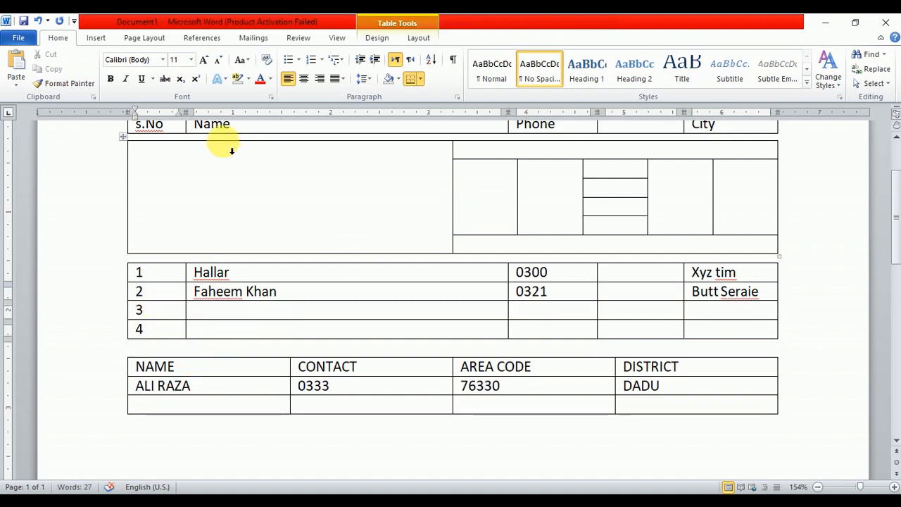
key("Delete")
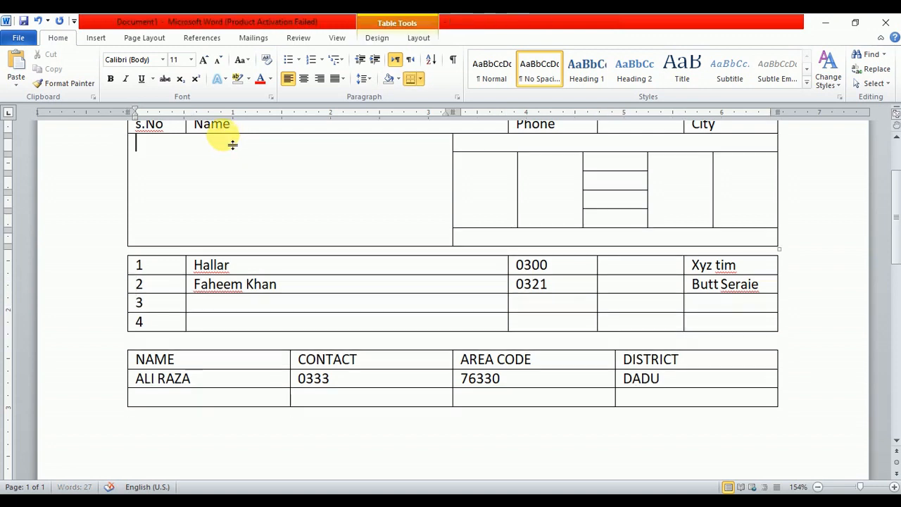
left_click(160, 255)
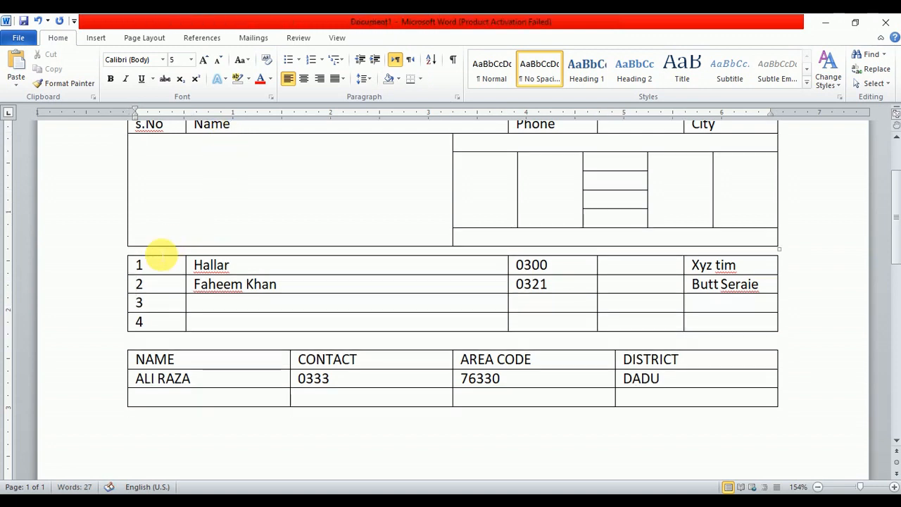
key("Delete")
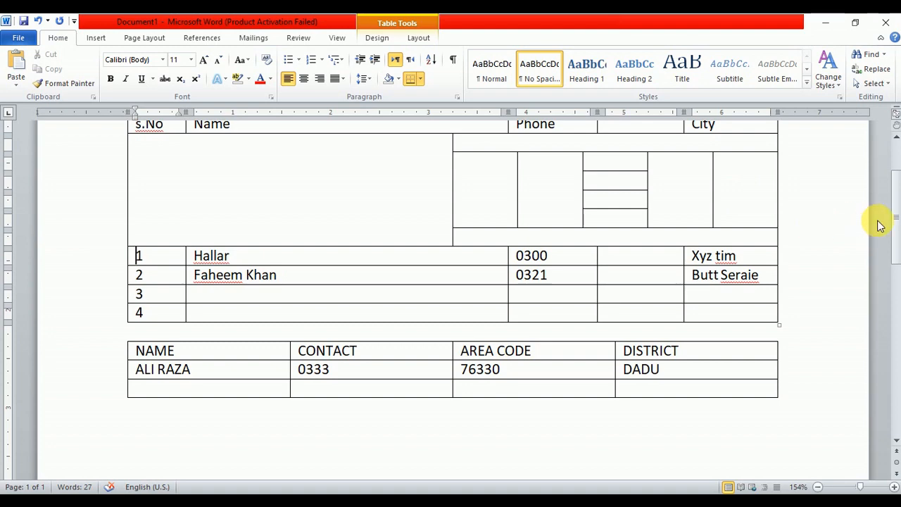
left_click(899, 222)
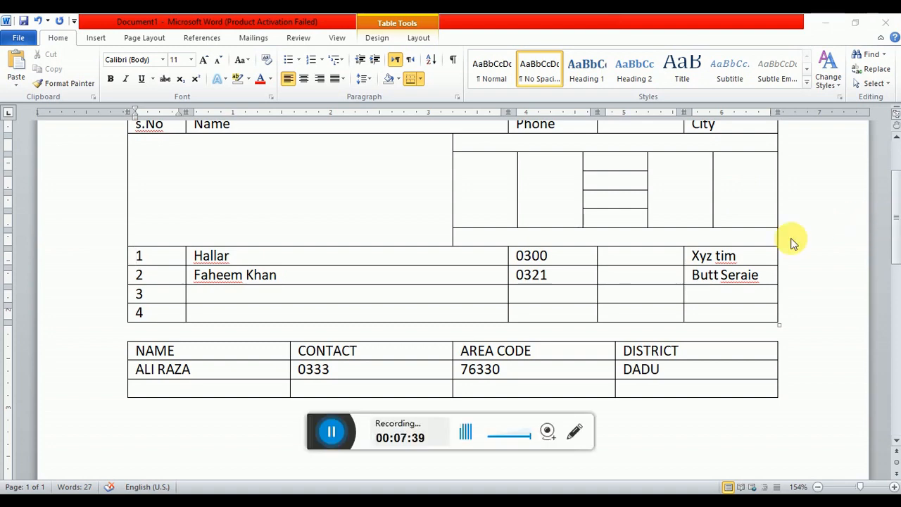
left_click_drag(316, 435, 294, 506)
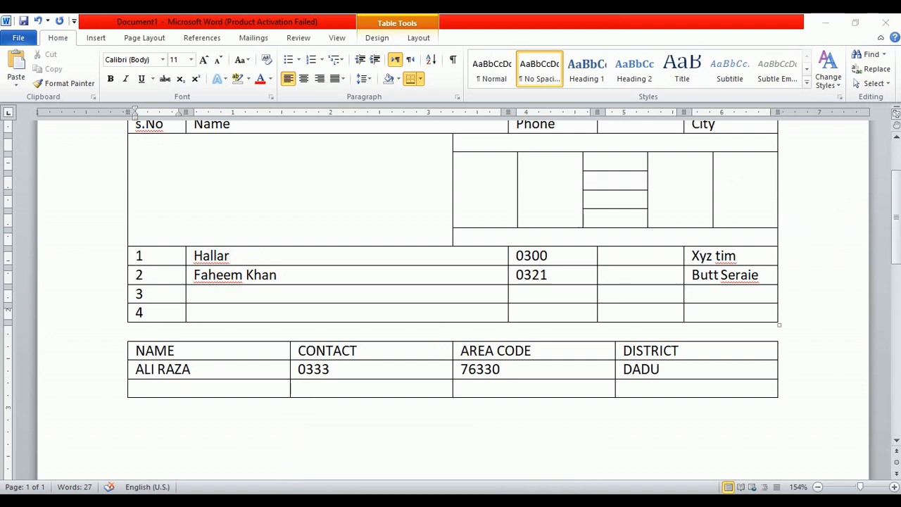
scroll(896, 222, "up", 2)
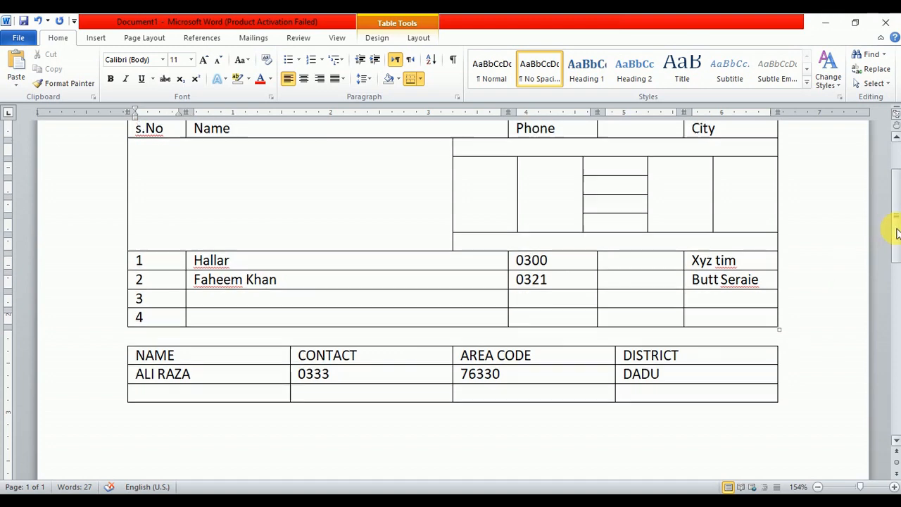
scroll(895, 218, "down", 2)
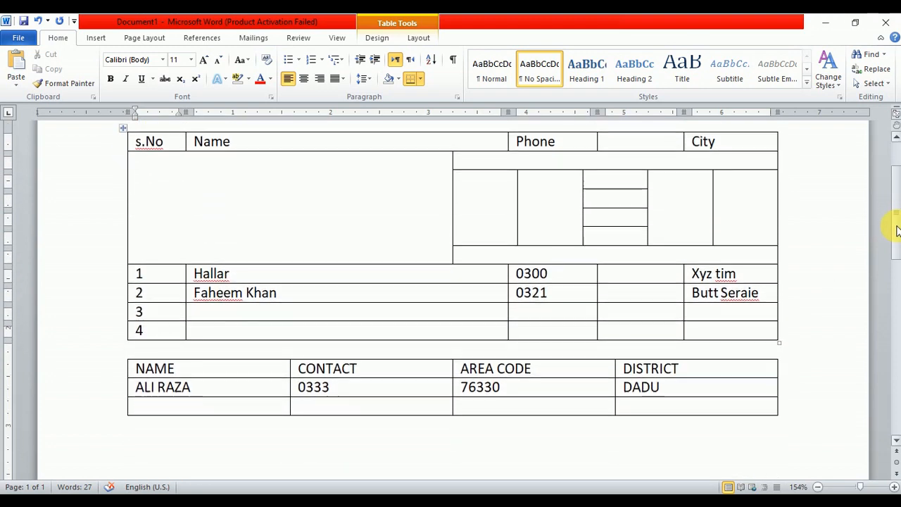
scroll(896, 222, "up", 1)
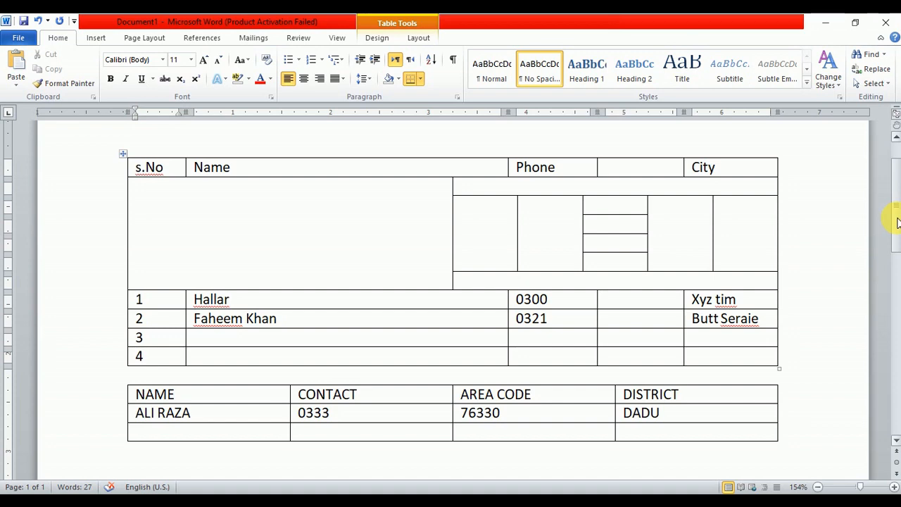
Apply AutoFit Contents to the lower table with the NAME, CONTACT, AREA CODE and DISTRICT headings
left_click(418, 38)
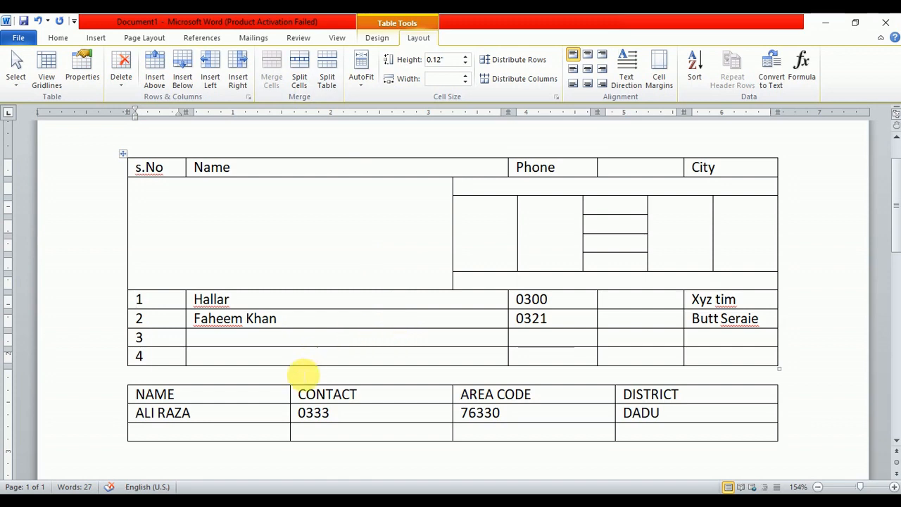
left_click(274, 399)
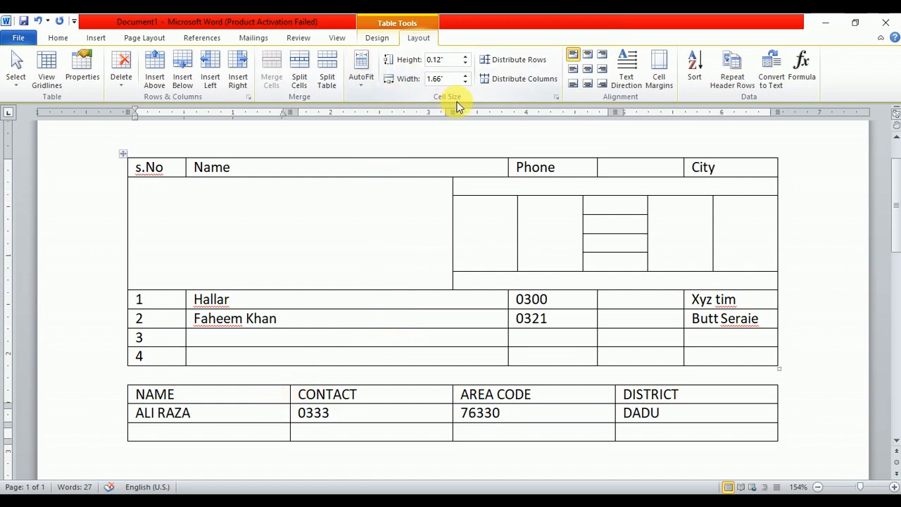
left_click(233, 394)
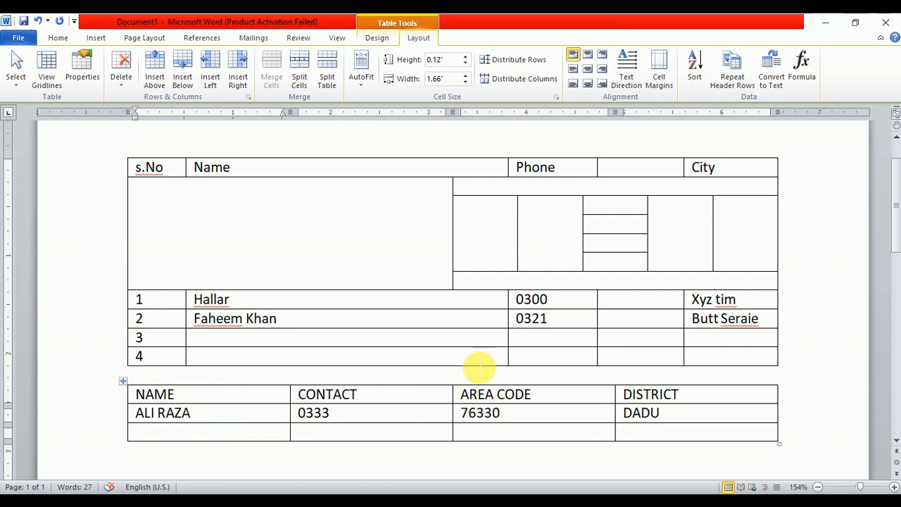
left_click(360, 77)
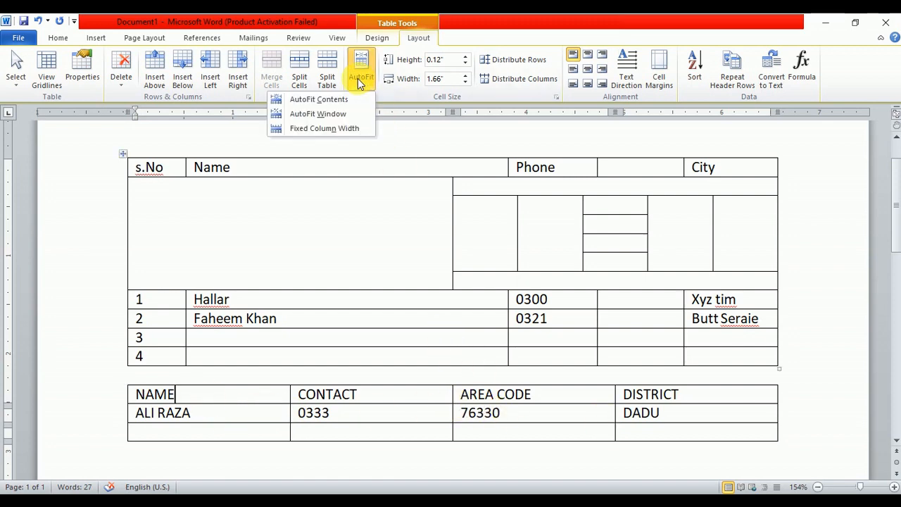
left_click(335, 102)
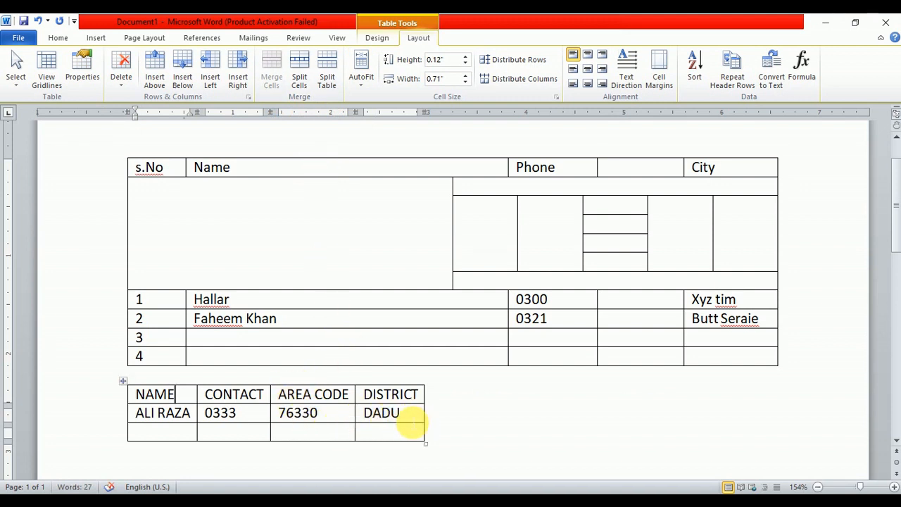
Alternate the lower table between AutoFit Window and AutoFit Contents three times, ending on AutoFit Contents
left_click(361, 79)
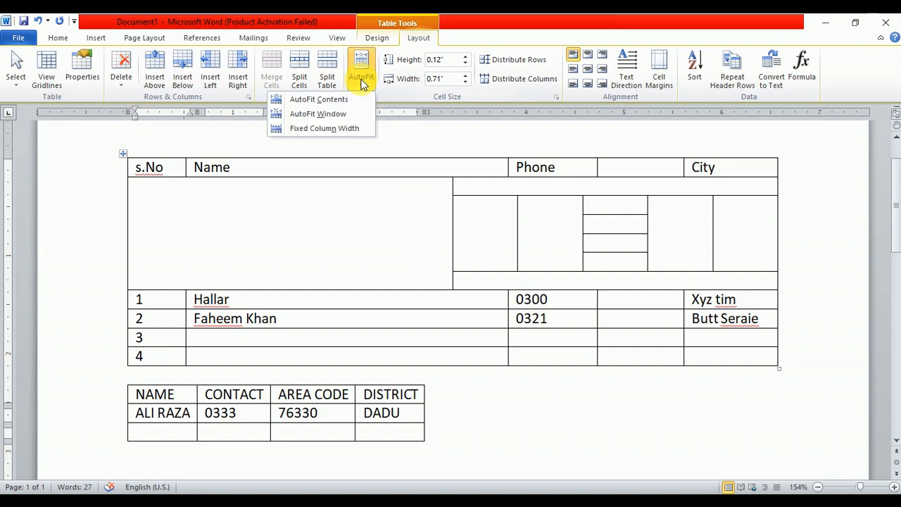
left_click(321, 114)
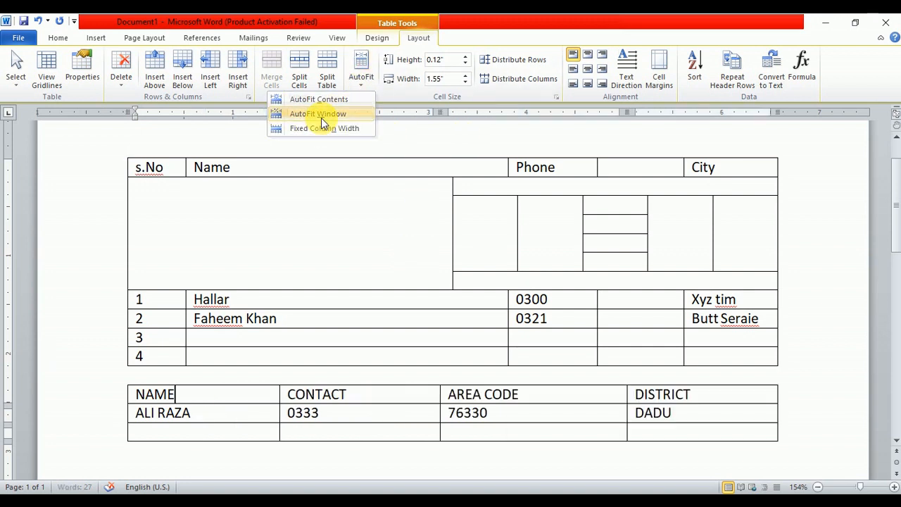
left_click(362, 85)
left_click(358, 99)
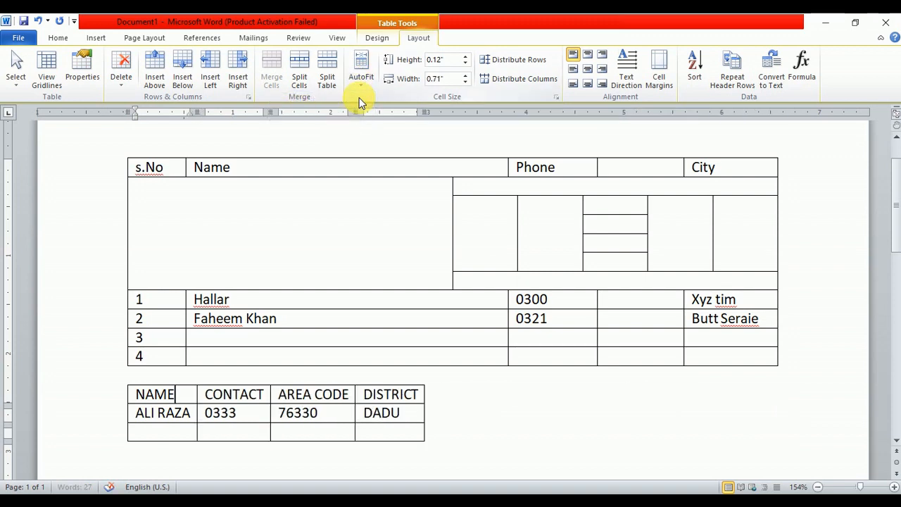
left_click(361, 74)
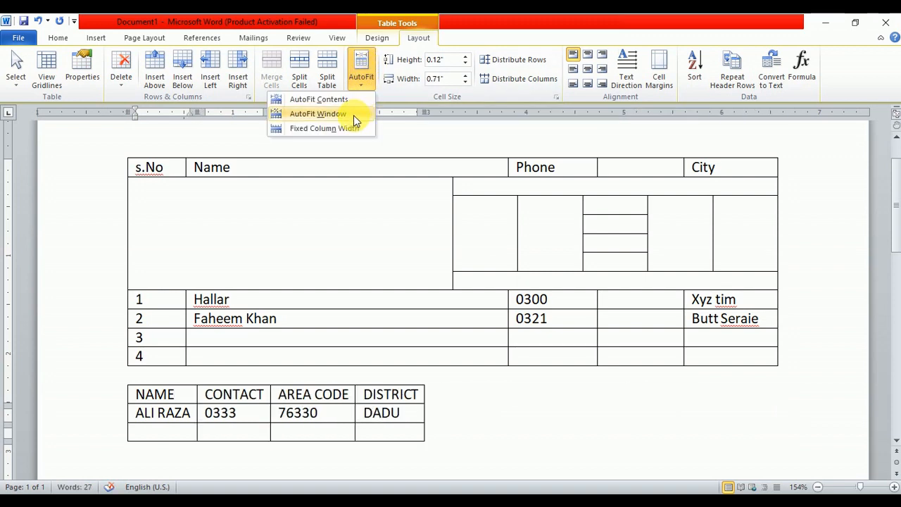
left_click(353, 115)
left_click(362, 83)
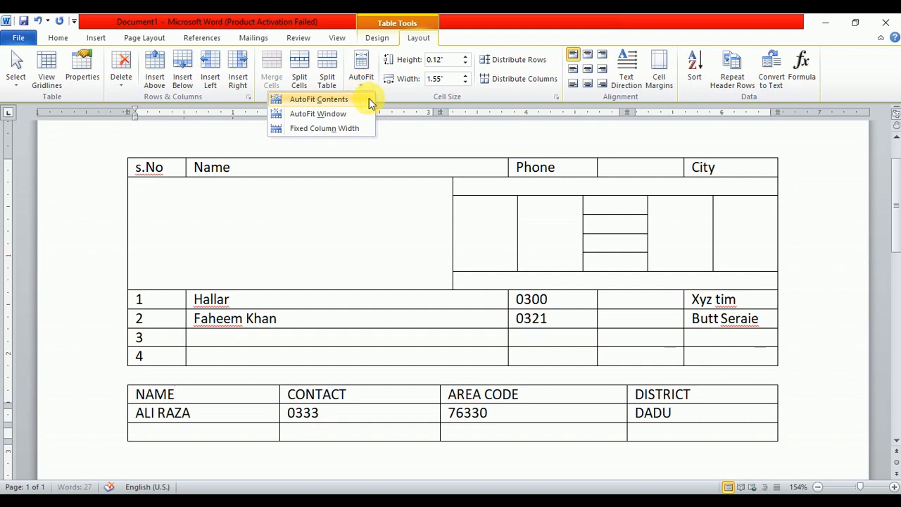
left_click(369, 98)
left_click(368, 79)
left_click(334, 111)
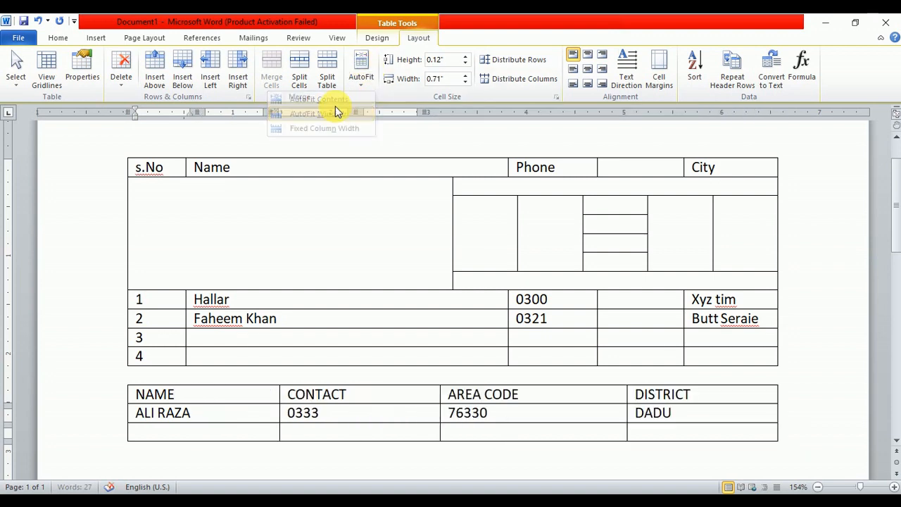
left_click(353, 78)
left_click(361, 100)
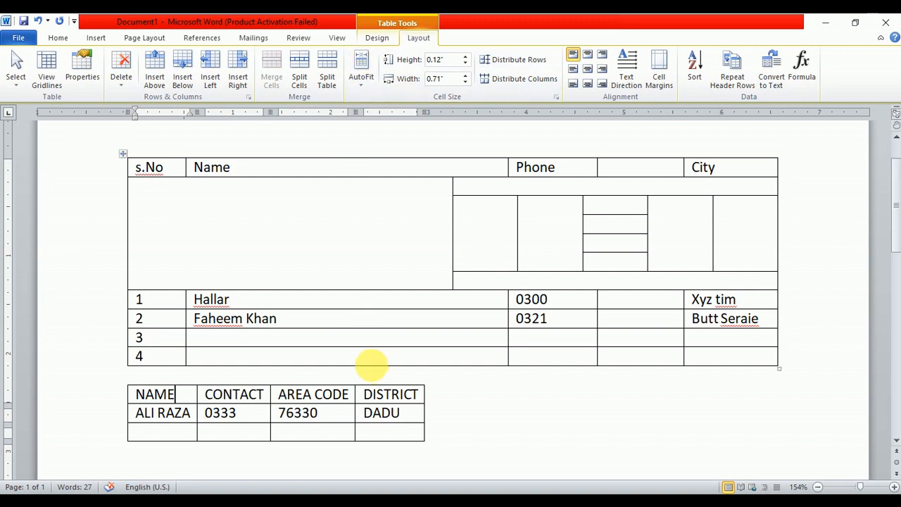
Extend the DISTRICT entry to "DADU district" and set the lower table to Fixed Column Width
left_click(414, 416)
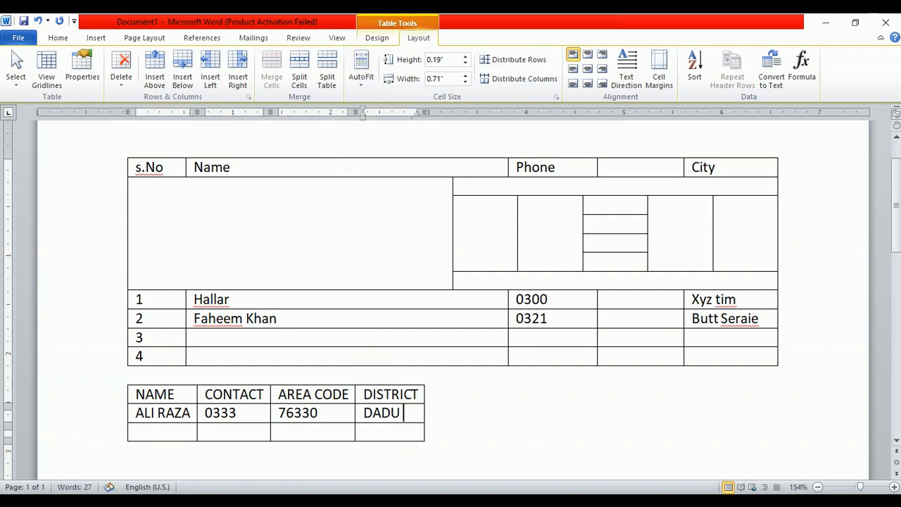
type("district")
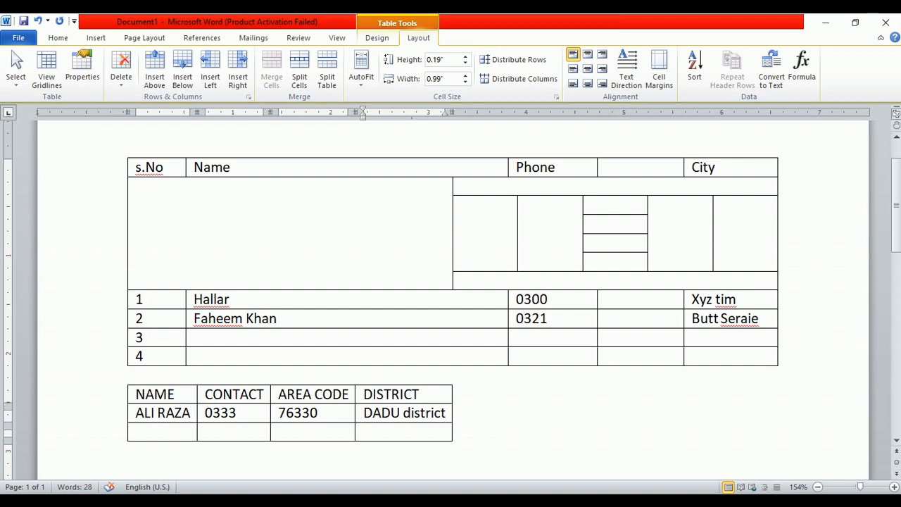
left_click(437, 252)
left_click(362, 81)
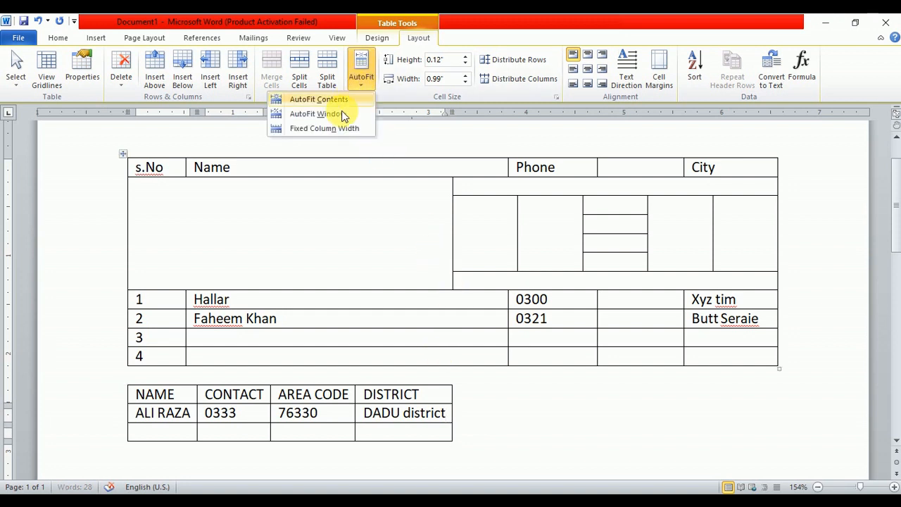
left_click(340, 134)
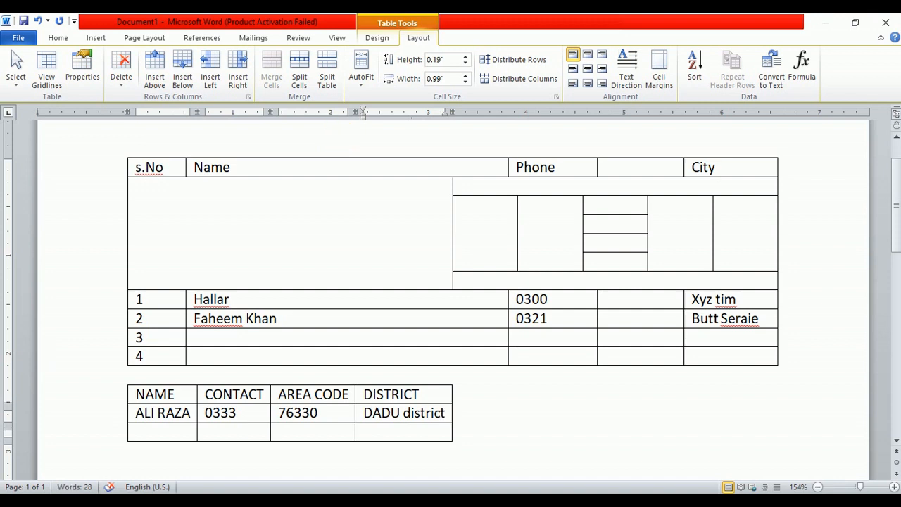
Extend the DISTRICT entry to "DADU district from" and set the lower table to AutoFit Window
type("from")
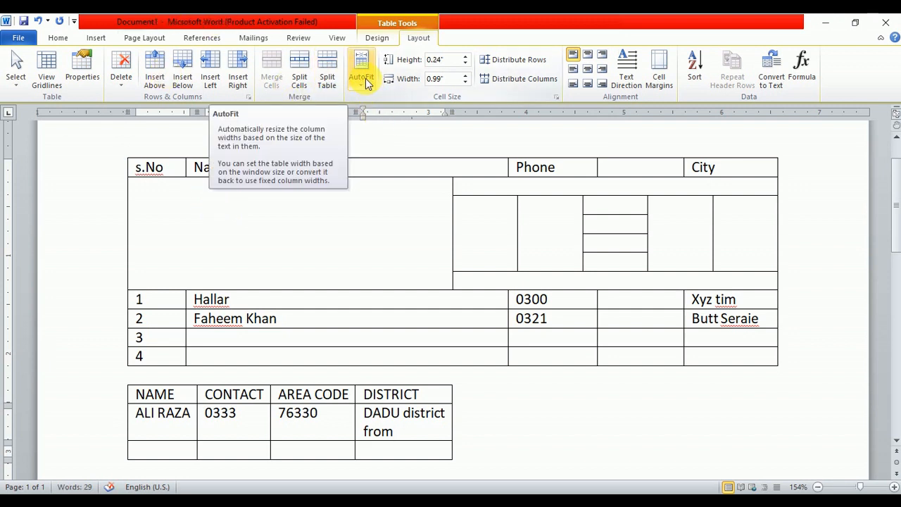
left_click(366, 78)
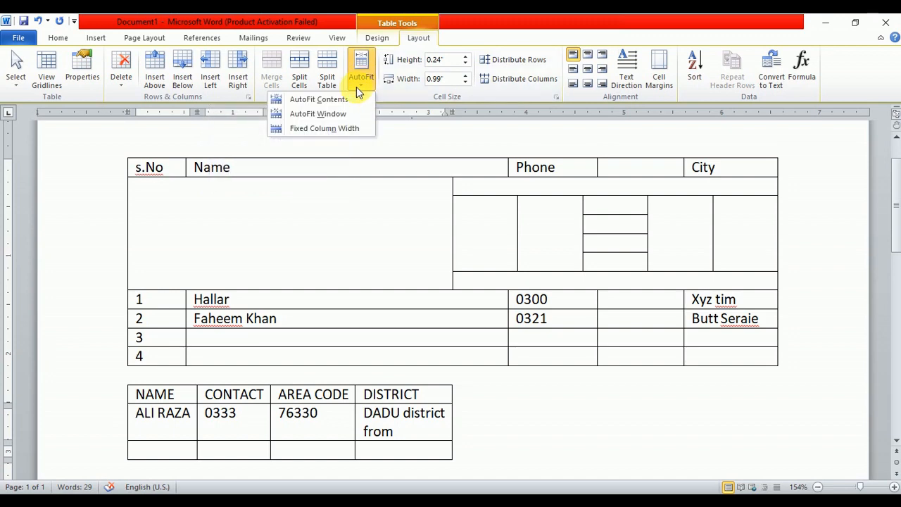
left_click(346, 114)
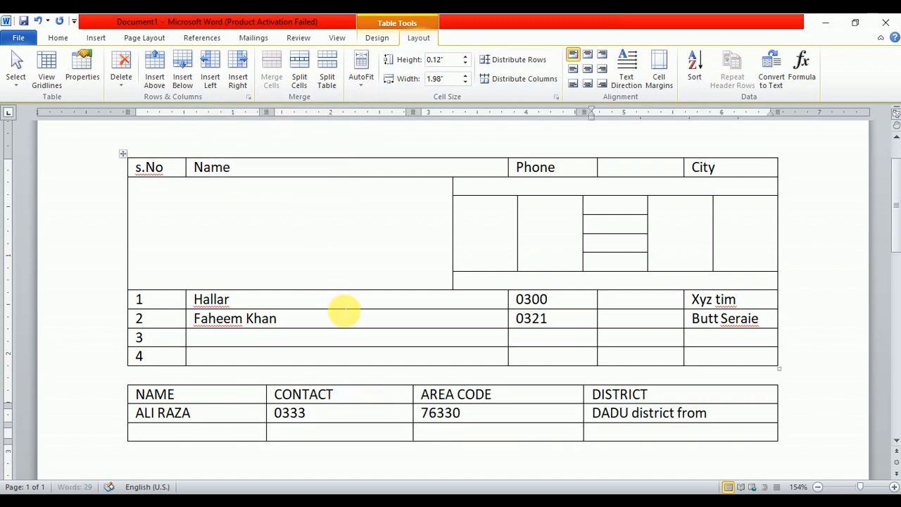
Raise the row height of the lower table's first data row to 1" and bring it back down to 0.8"
left_click(338, 420)
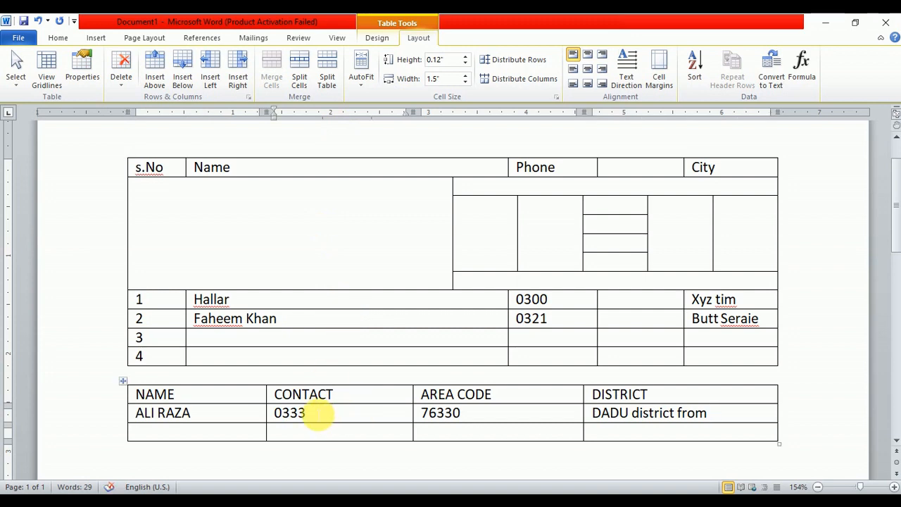
left_click(466, 56)
left_click(465, 56)
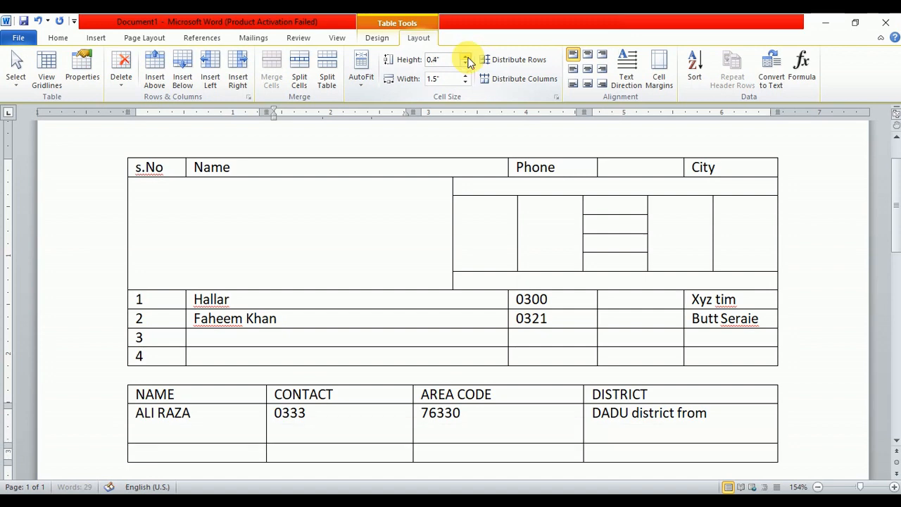
left_click(465, 56)
left_click(465, 56)
left_click(465, 56)
left_click(465, 57)
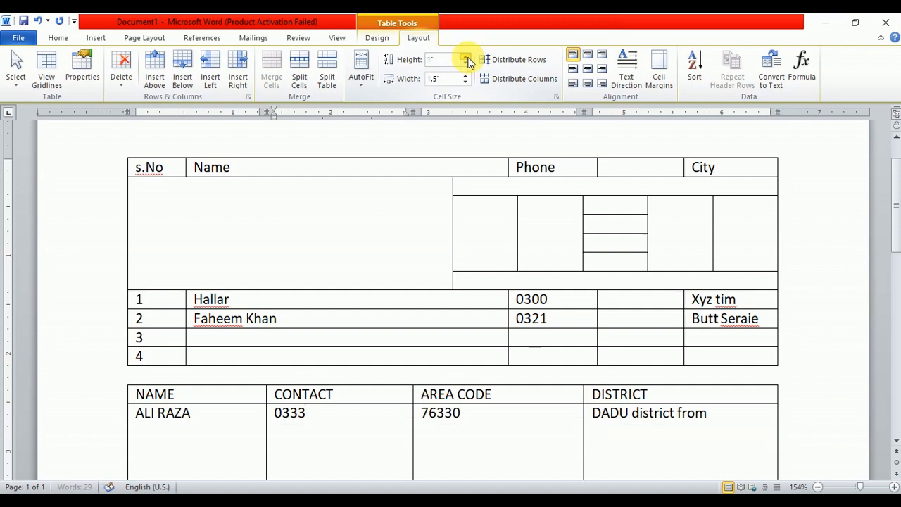
left_click_drag(894, 208, 896, 239)
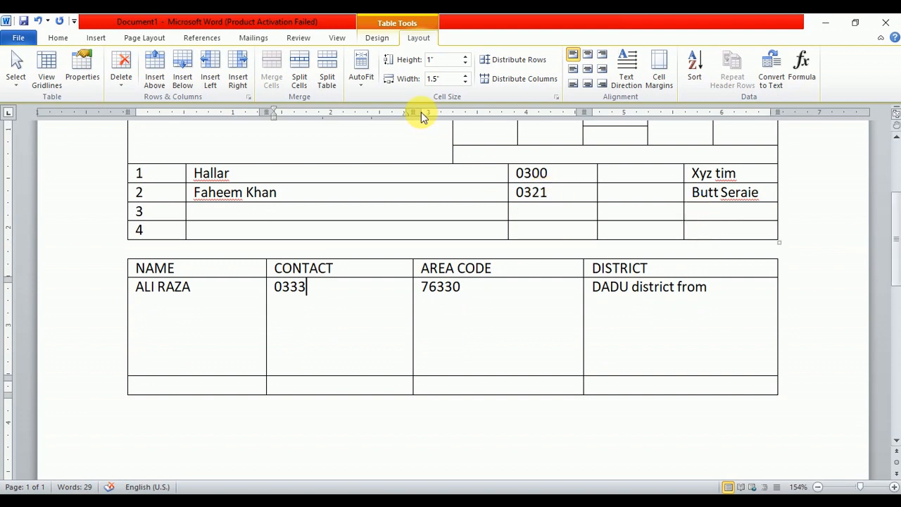
left_click(465, 62)
left_click(465, 63)
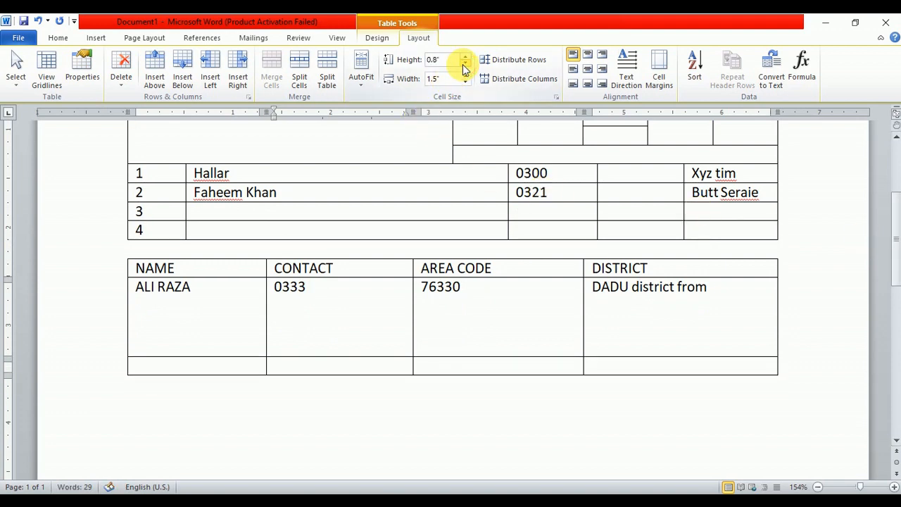
Reduce the width of the AREA CODE column in the lower table to 1.1"
left_click(494, 316)
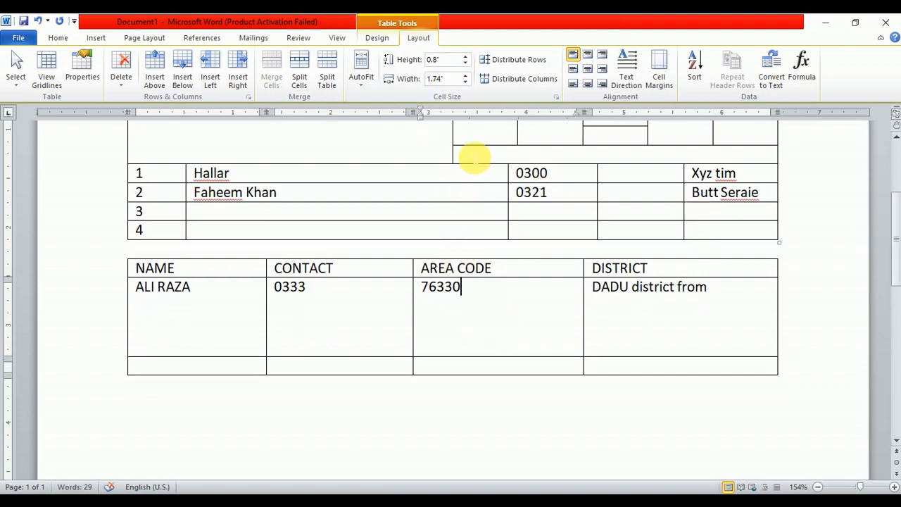
left_click(466, 82)
left_click(466, 81)
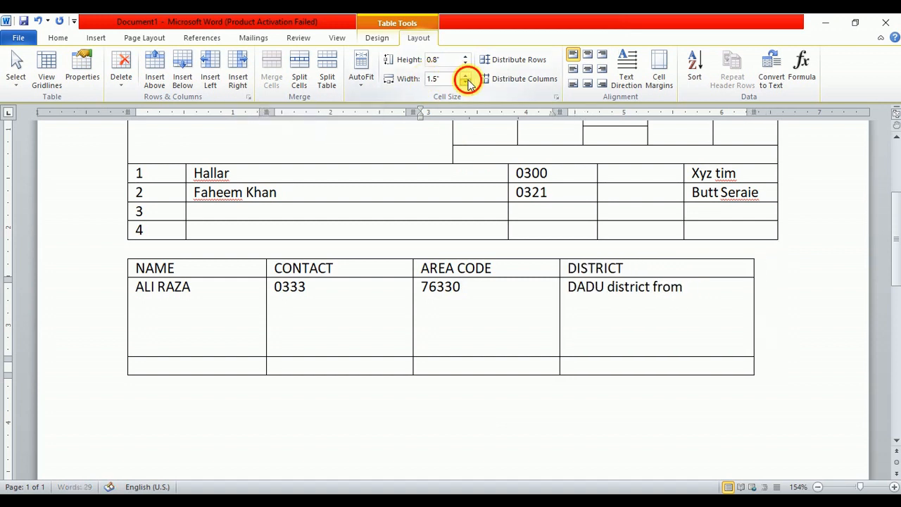
left_click(465, 82)
left_click(466, 82)
left_click(468, 82)
left_click(468, 82)
left_click(468, 82)
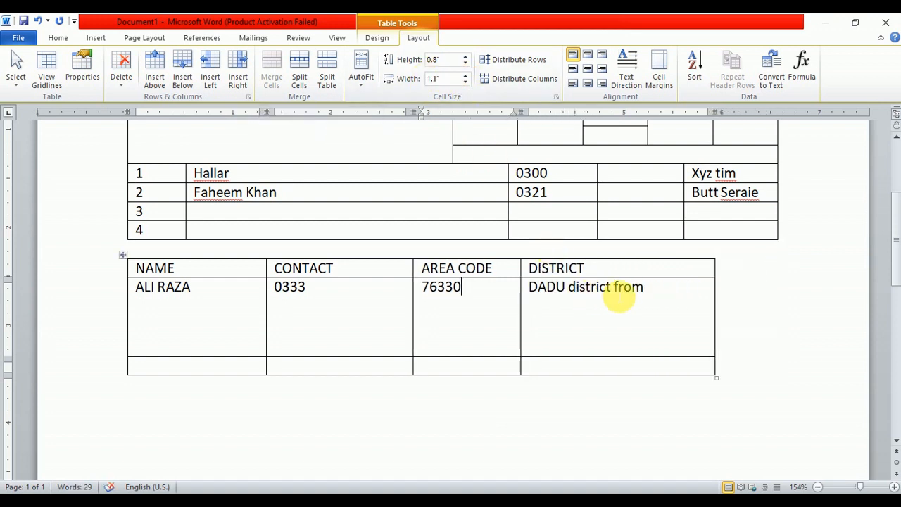
Widen the DISTRICT column in the lower table to 2.6"
left_click(622, 294)
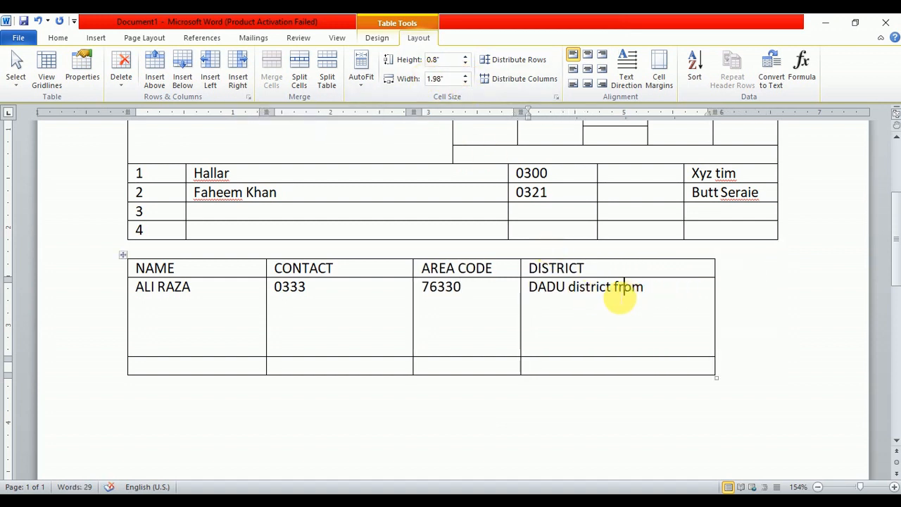
left_click(466, 75)
left_click(466, 74)
left_click(466, 74)
left_click(466, 75)
left_click(466, 75)
left_click(467, 75)
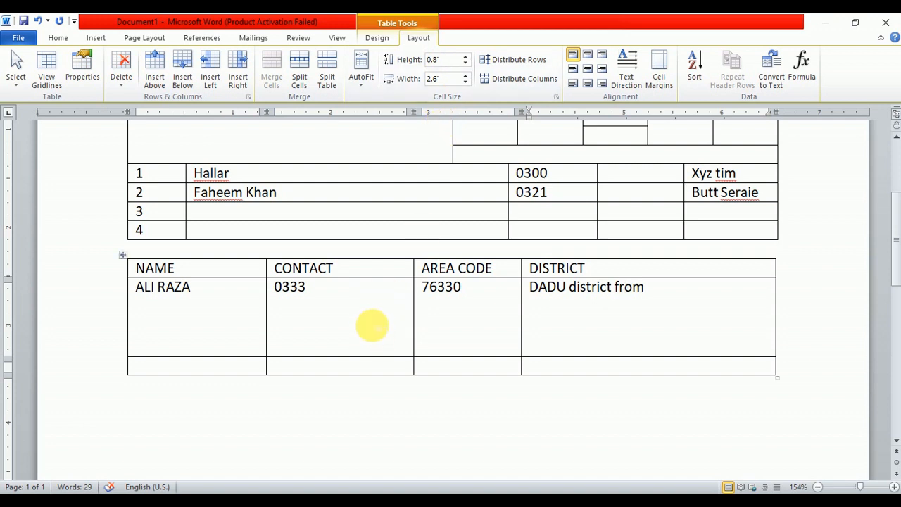
Distribute all rows and columns of the lower table evenly
left_click_drag(257, 274, 650, 370)
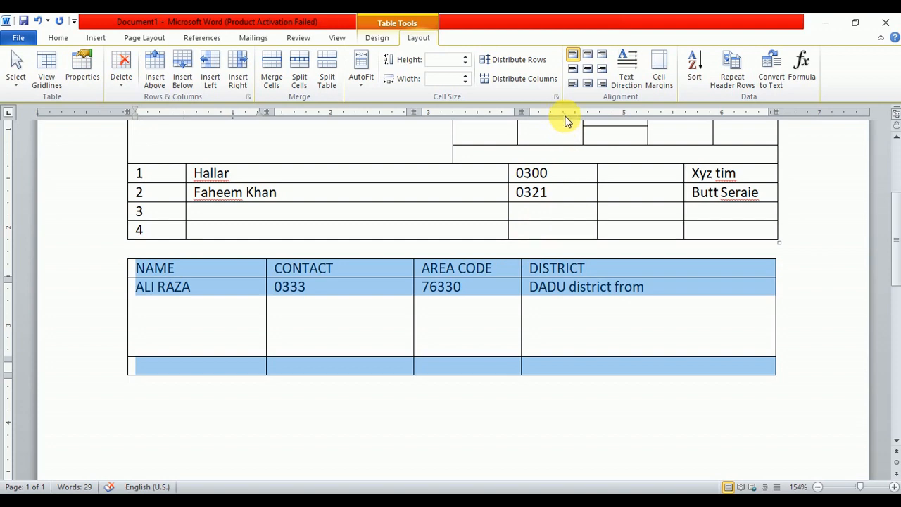
left_click(514, 61)
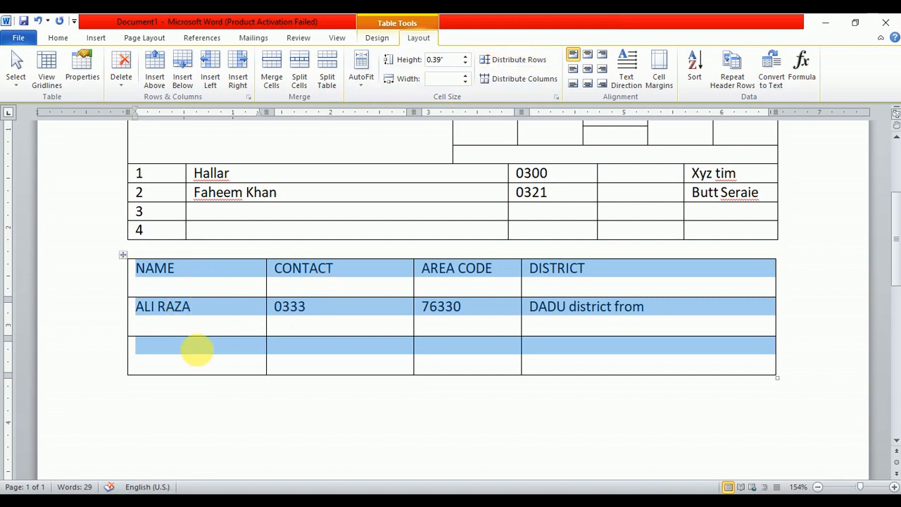
left_click(490, 81)
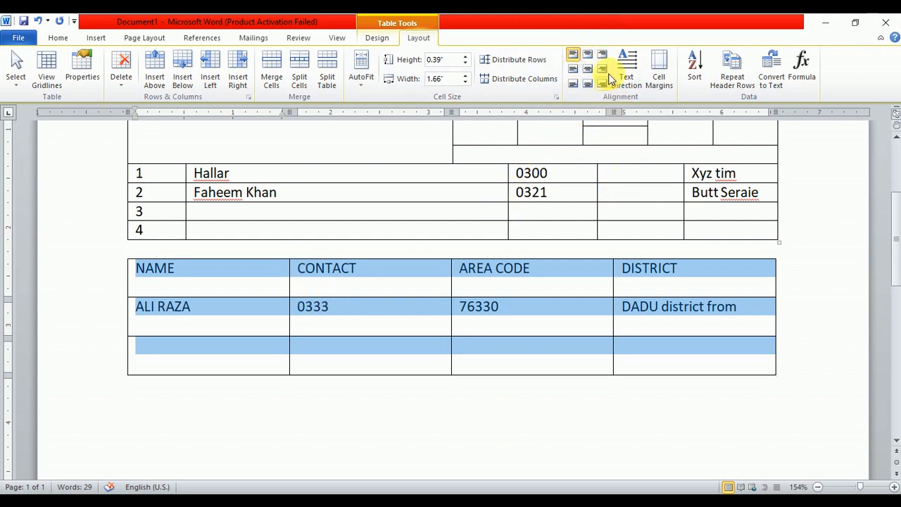
Try the outer cell alignments on the whole lower table, from top center around to center left
left_click(587, 54)
left_click(602, 55)
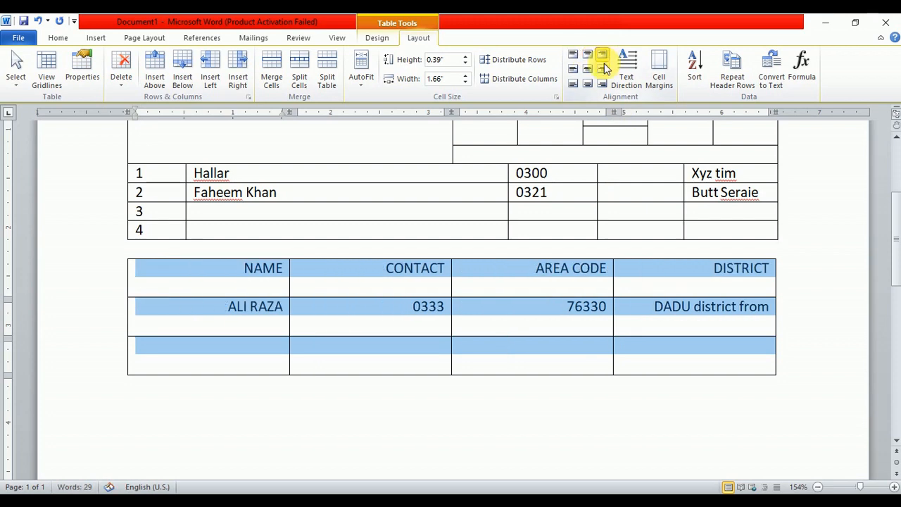
left_click(601, 69)
left_click(602, 84)
left_click(587, 84)
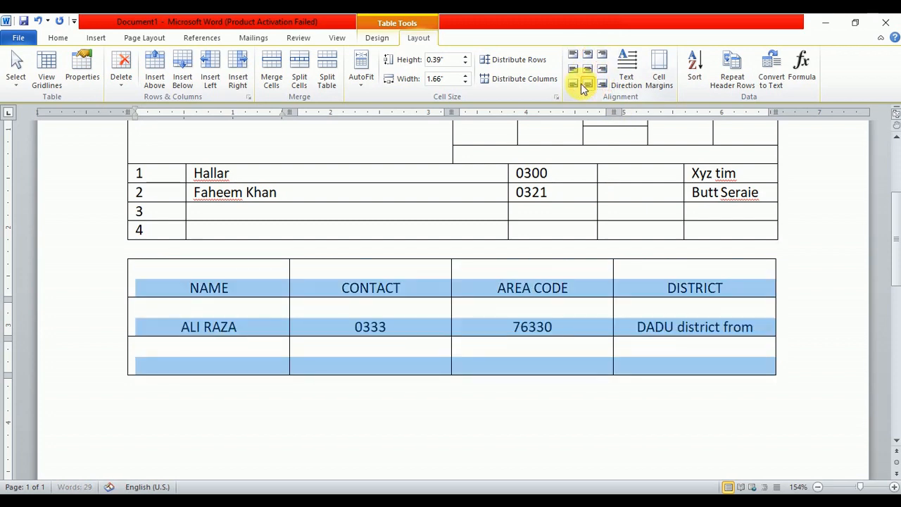
left_click(572, 84)
left_click(573, 69)
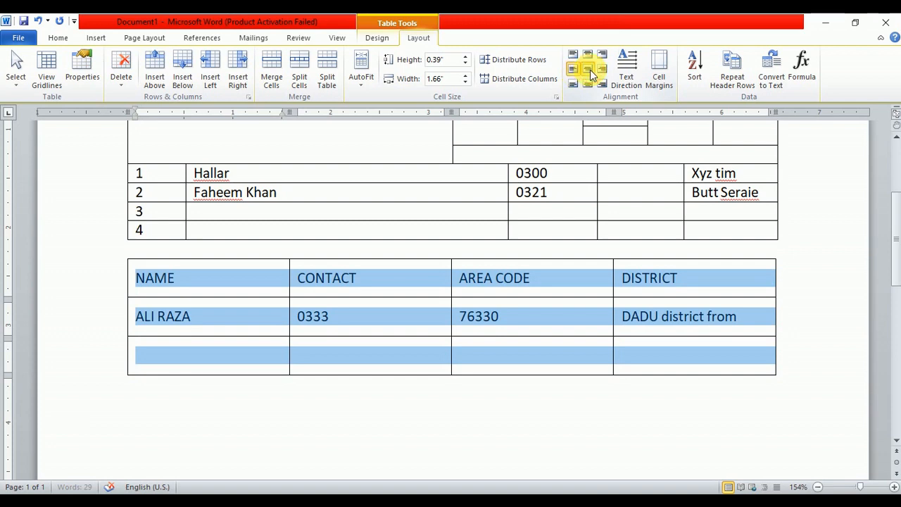
Compare the top, middle and bottom centered alignments on the whole lower table, ending with the text centered horizontally and vertically
left_click(587, 69)
left_click(587, 54)
left_click(588, 84)
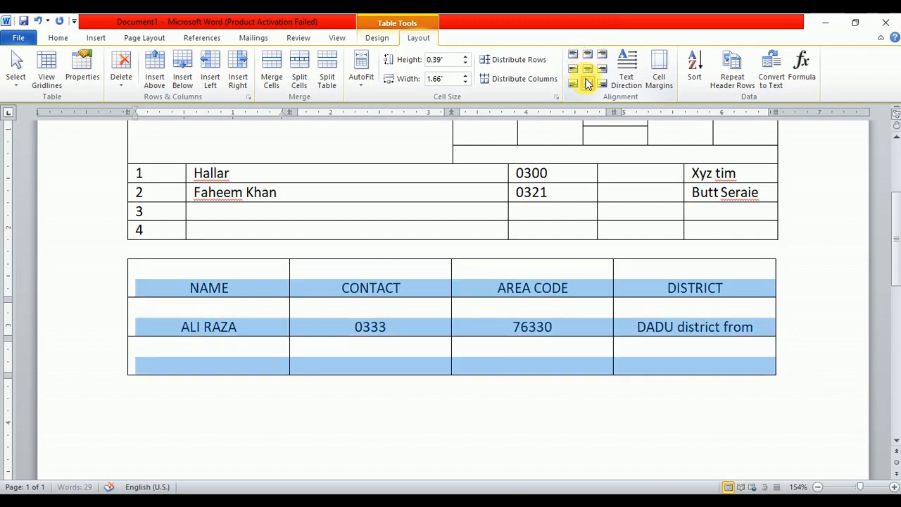
left_click(587, 69)
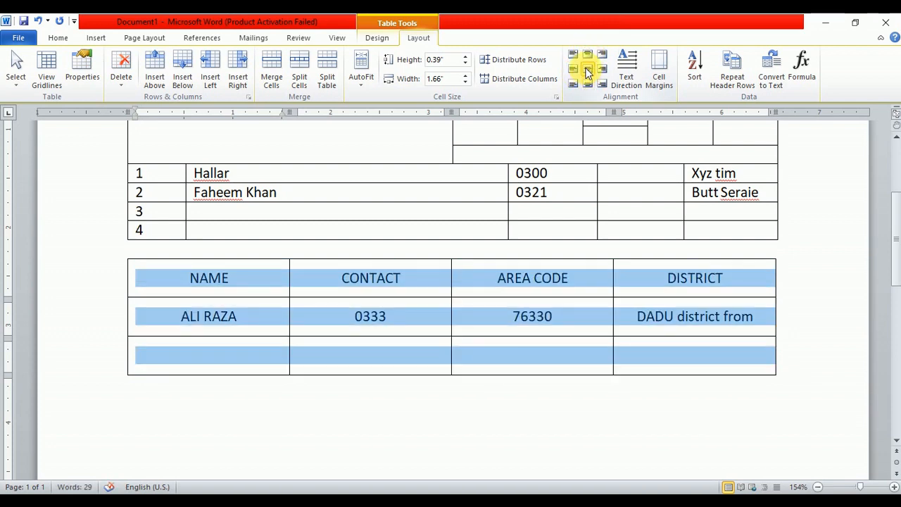
left_click(587, 84)
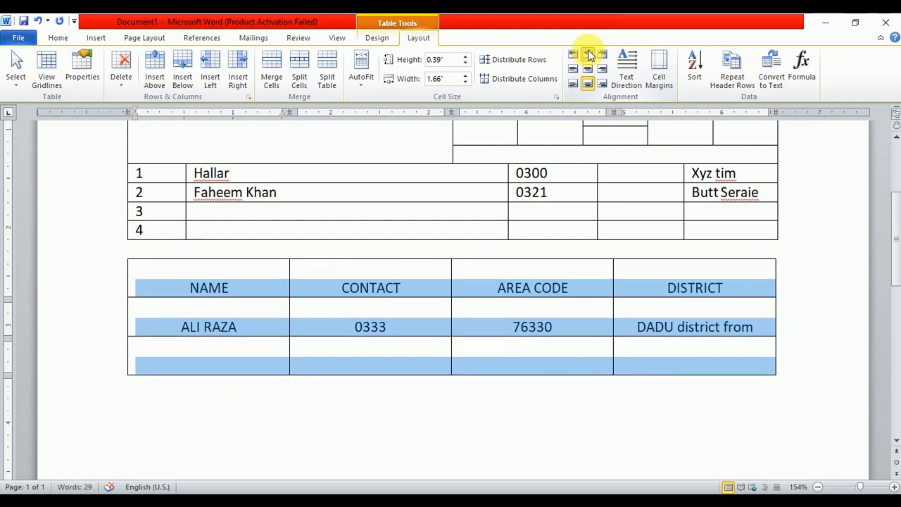
left_click(589, 55)
left_click(588, 64)
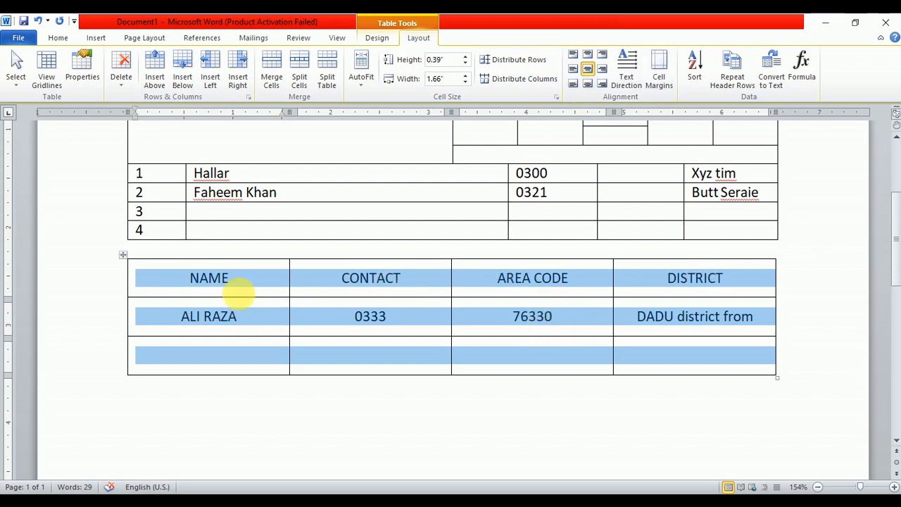
Cycle the NAME heading cell's text direction repeatedly through both vertical orientations, ending on horizontal text
left_click(237, 273)
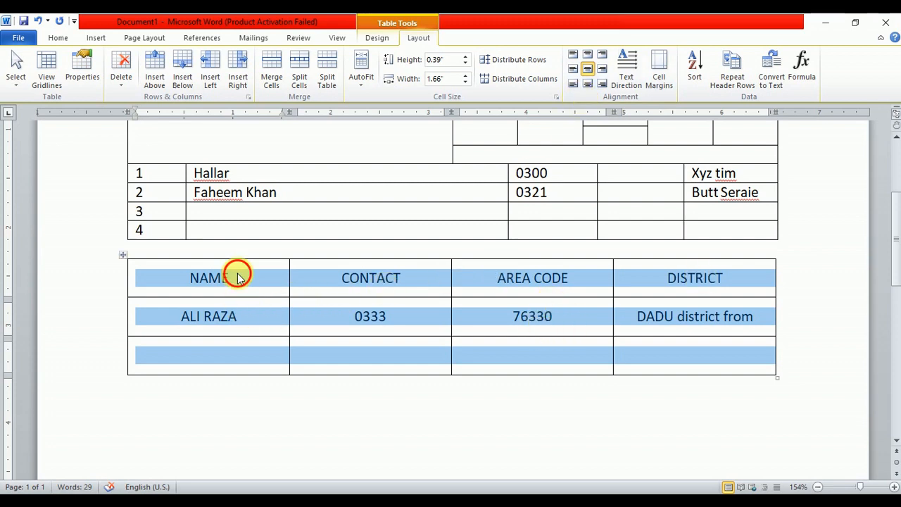
left_click(620, 69)
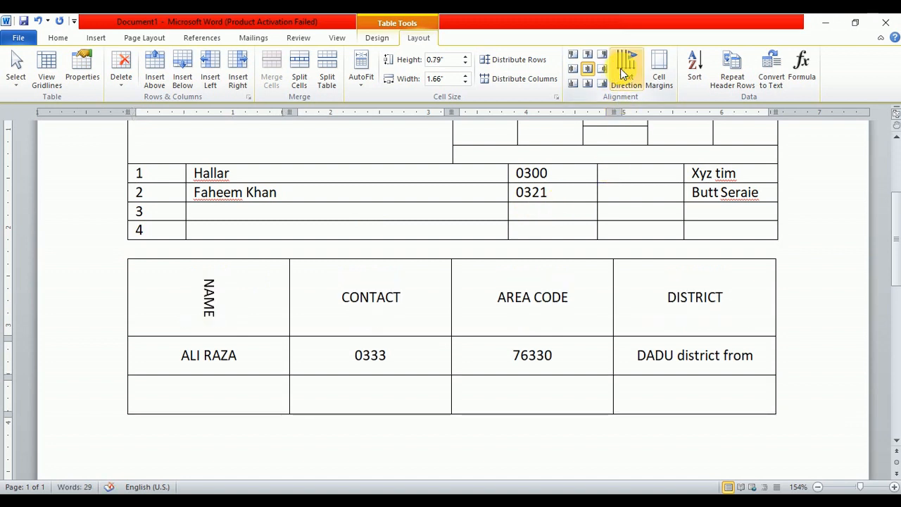
left_click(620, 69)
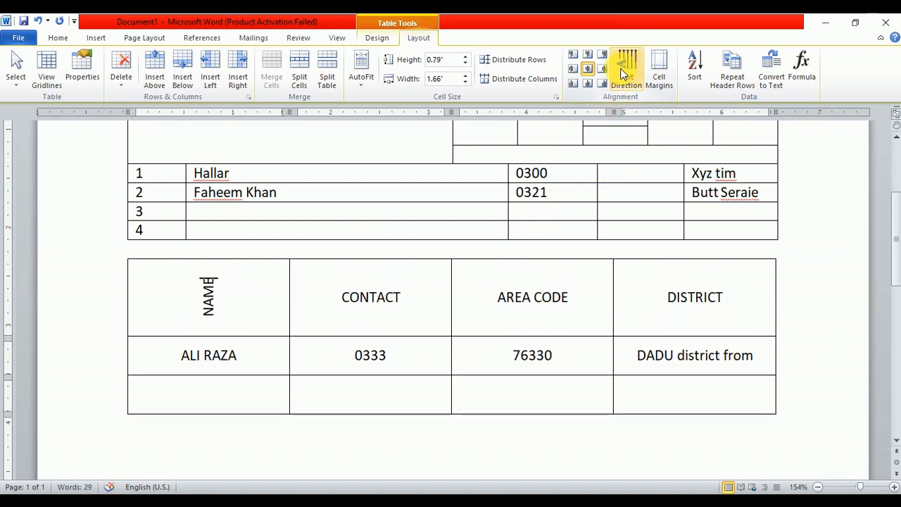
left_click(620, 69)
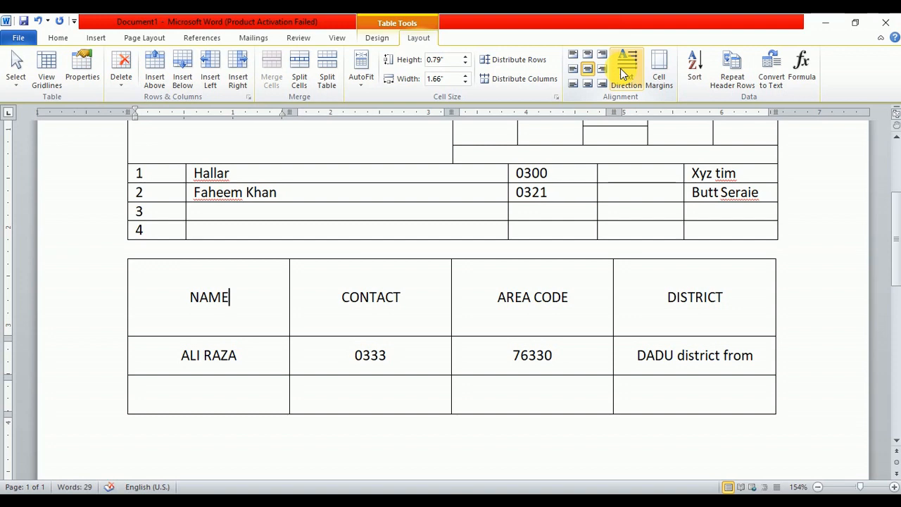
left_click(620, 68)
left_click(620, 68)
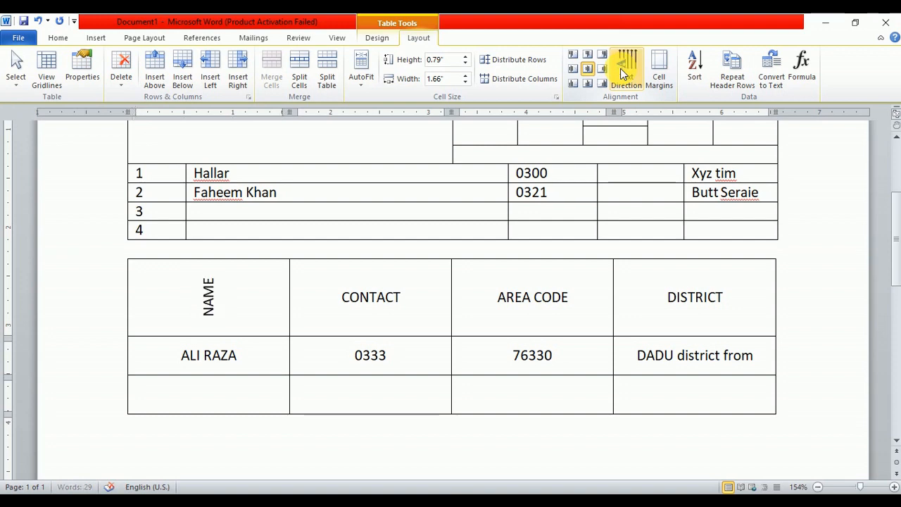
left_click(620, 68)
left_click(620, 68)
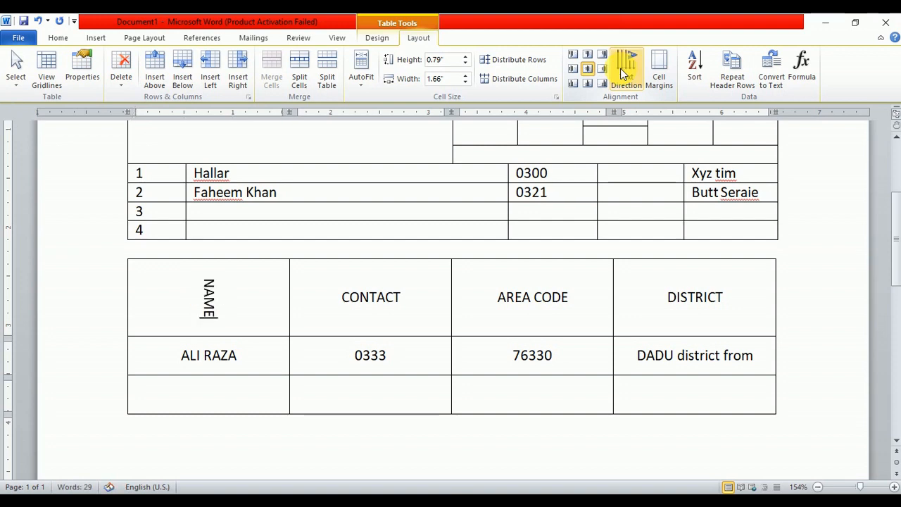
left_click(620, 68)
left_click(620, 69)
left_click(620, 68)
left_click(620, 68)
left_click(620, 68)
left_click(620, 69)
left_click(620, 68)
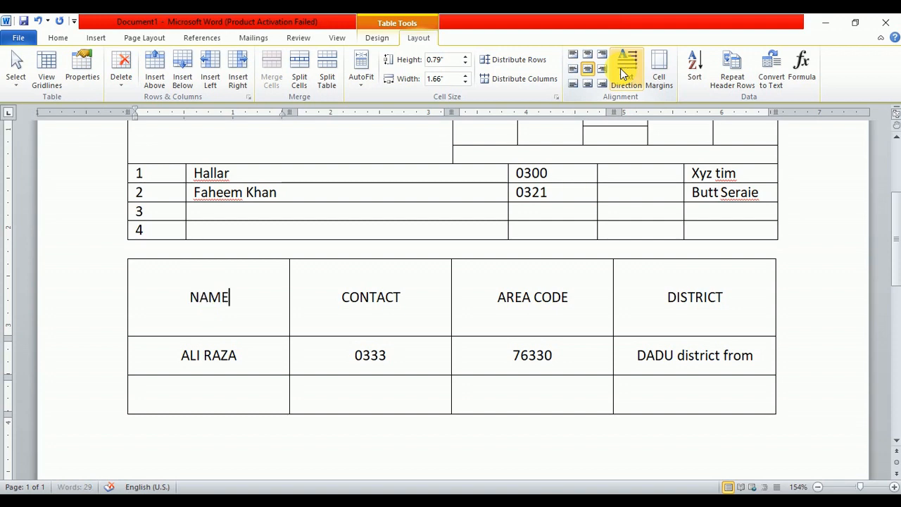
left_click(620, 68)
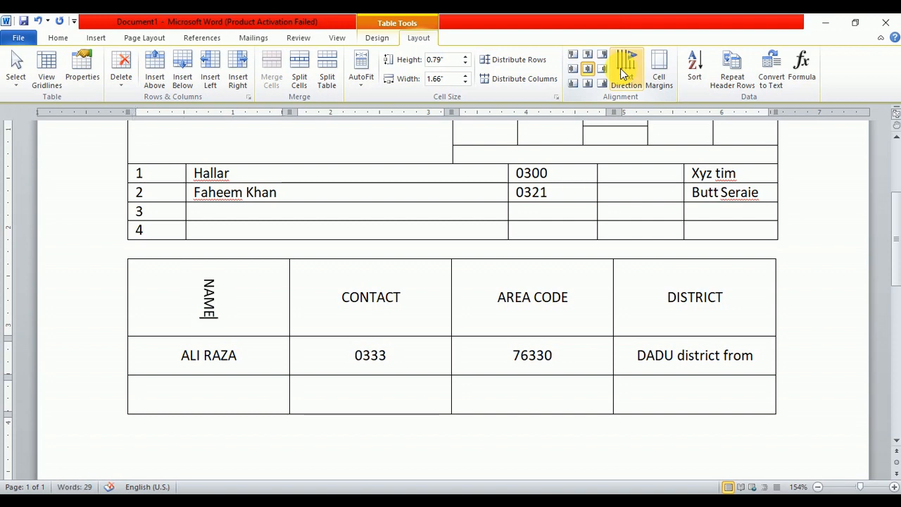
left_click(620, 68)
left_click(620, 68)
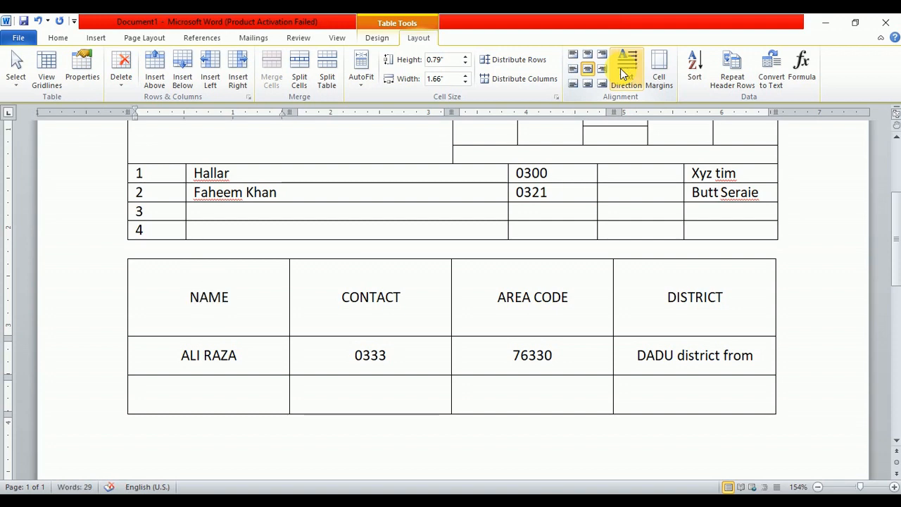
left_click(620, 68)
left_click(620, 69)
left_click(620, 68)
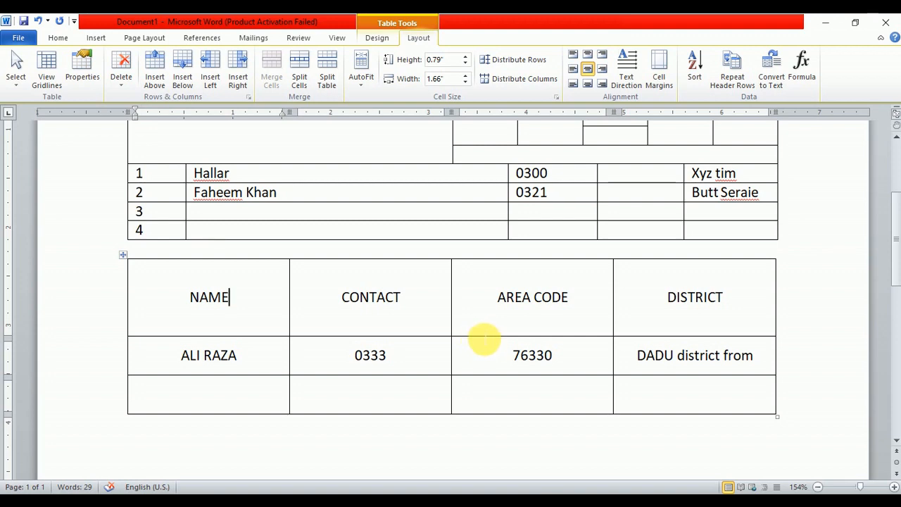
Reduce the lower table's heading row height to about 0.42" and place the cursor in the first cell of the empty last row
left_click_drag(486, 336, 484, 299)
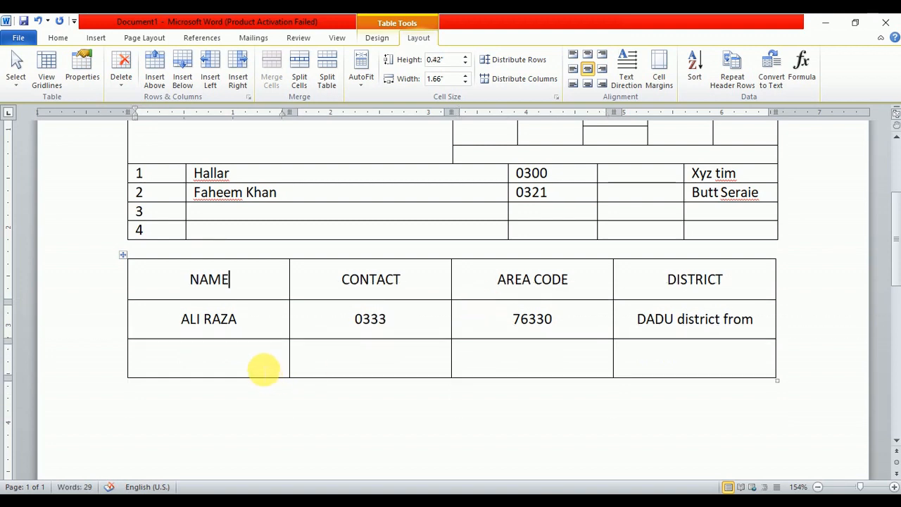
left_click(264, 367)
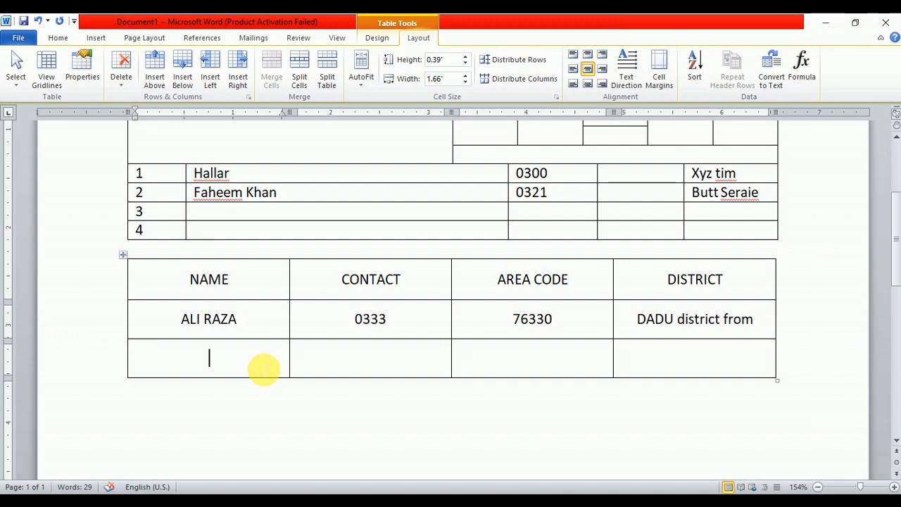
Fill the lower table's last row with a person's name, contact number, area code 75330 and district Larkana
type("Ahmed")
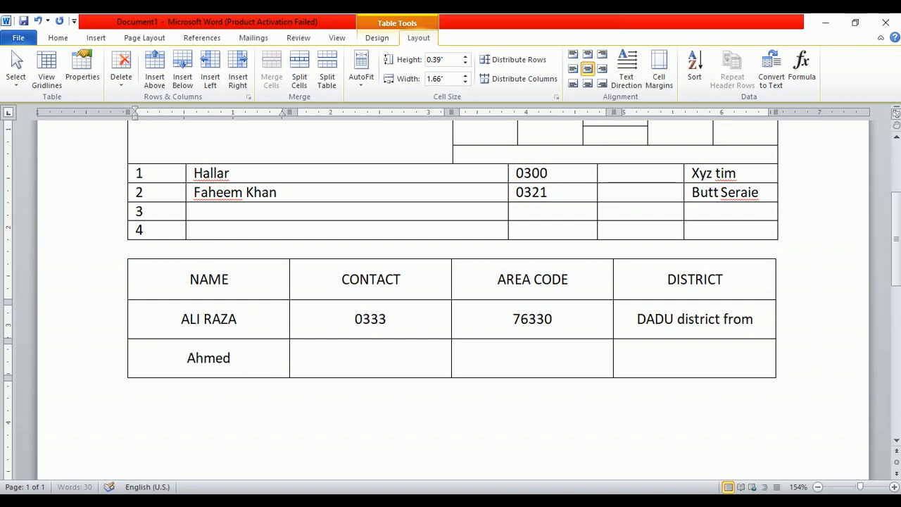
key("Tab")
type("0300")
key("Tab")
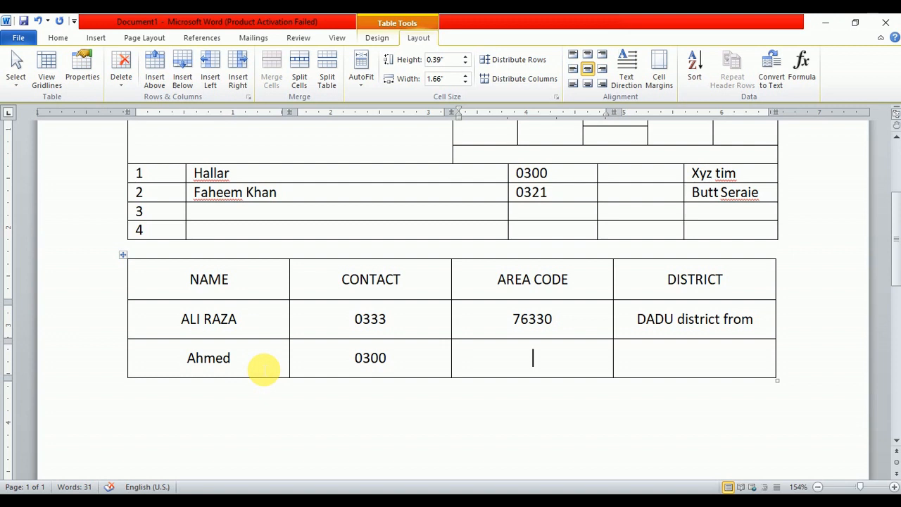
type("75330")
key("Tab")
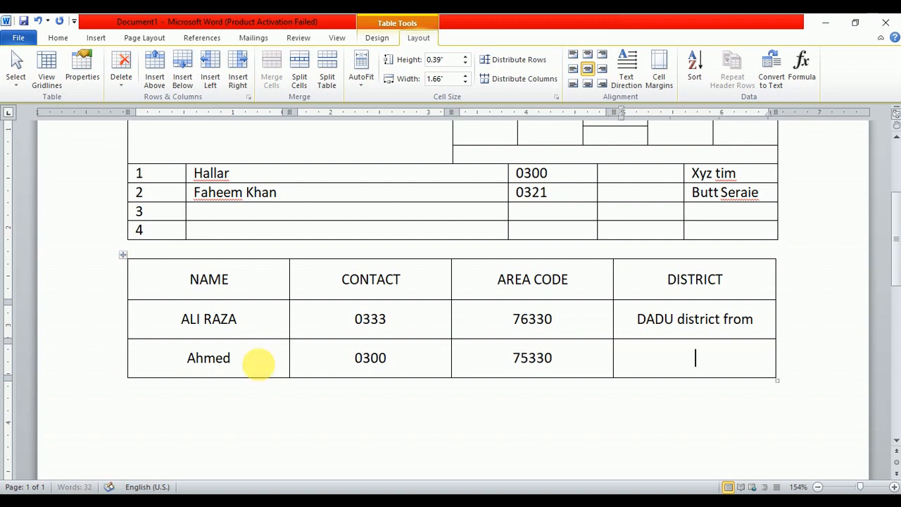
type("Larkana")
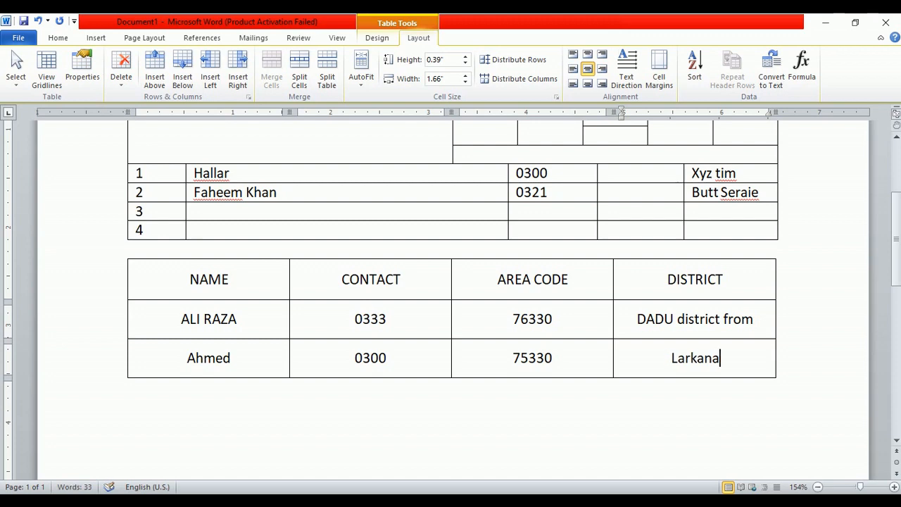
Add another row to the lower table with a person's name, contact number, area code 76550 and district Hyderabad
key("Tab")
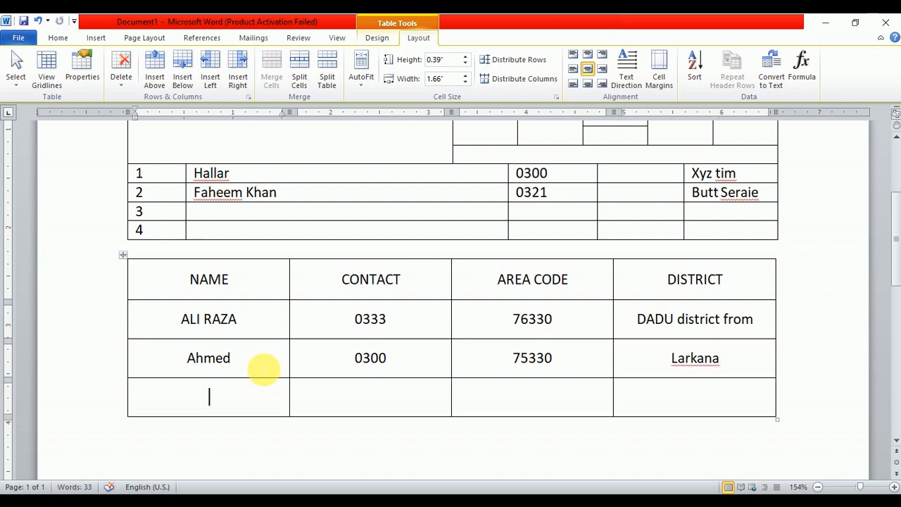
type("Ar")
key("BackSpace")
key("BackSpace")
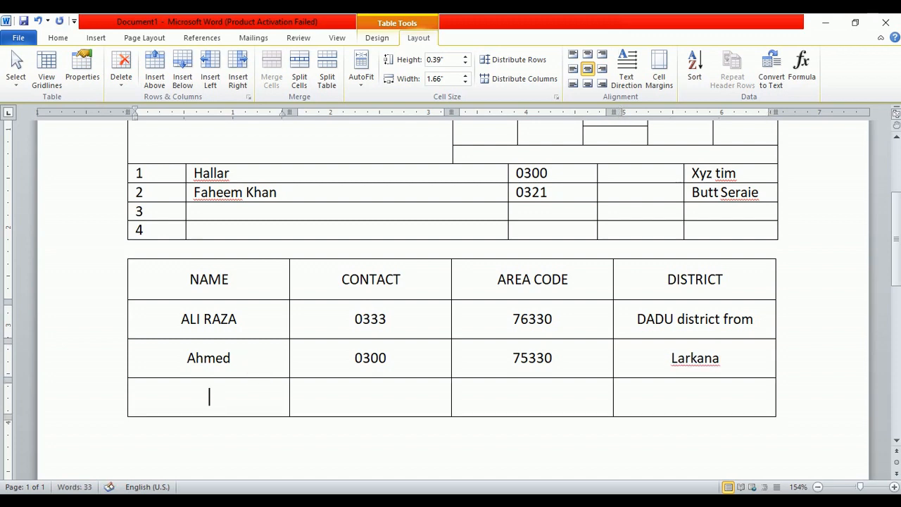
type("Akram")
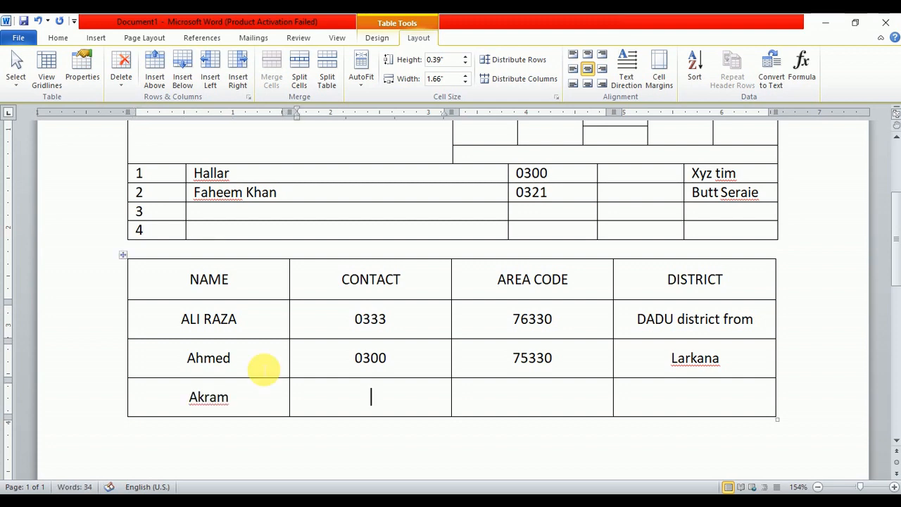
key("Tab")
type("0321")
key("Tab")
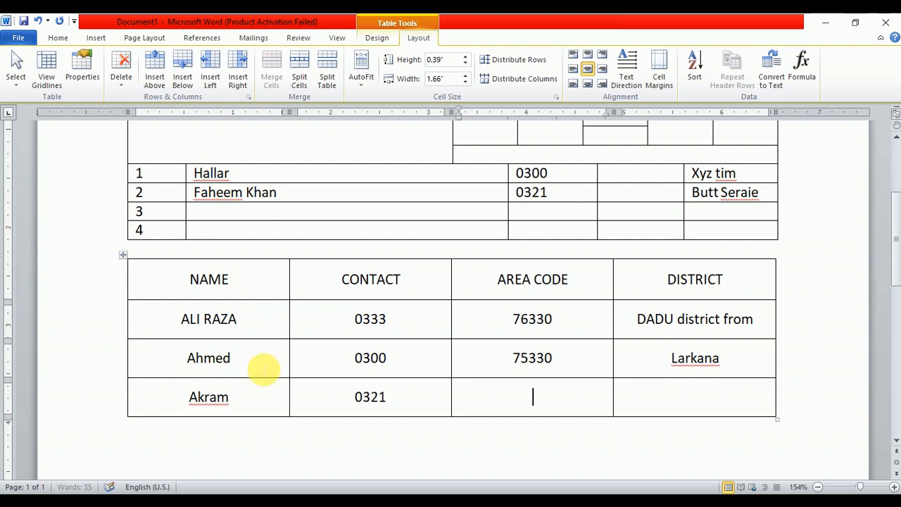
type("76550")
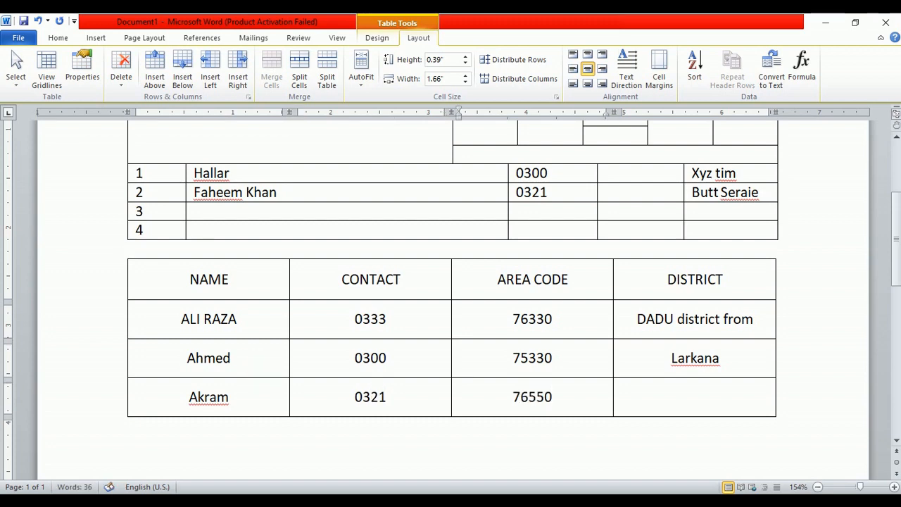
key("Tab")
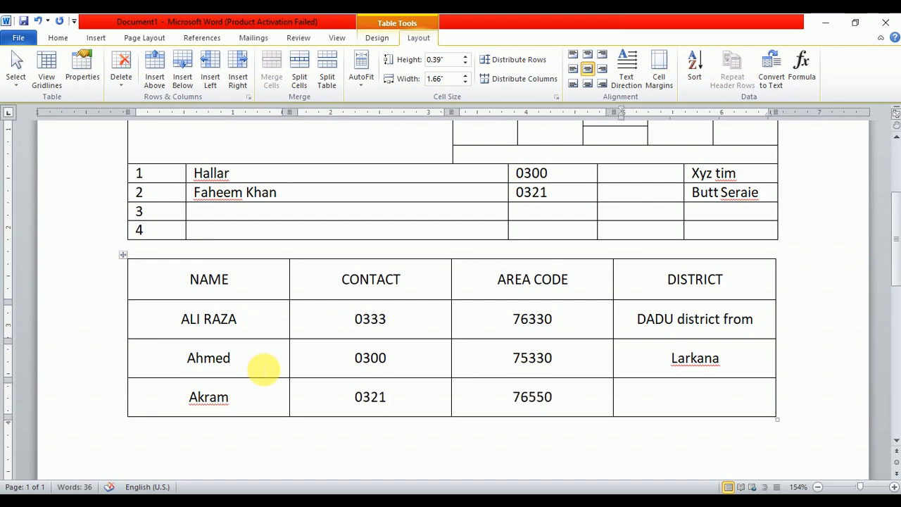
type("Hydea")
key("BackSpace")
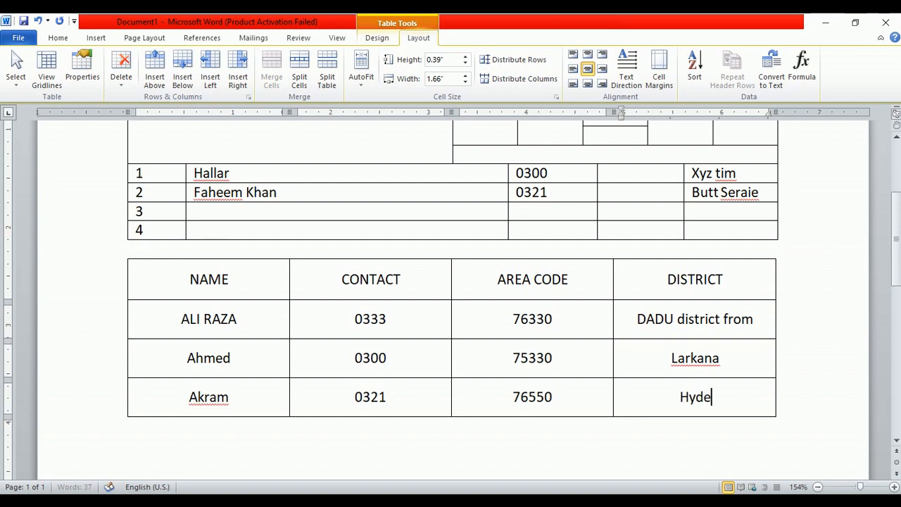
type("rabad")
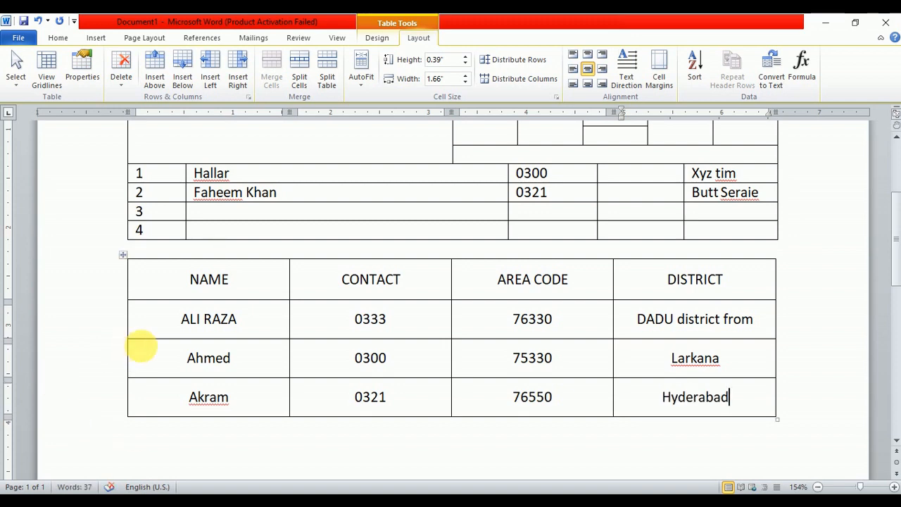
Sort the lower table's three data rows by the name column as text in ascending order, without a header row
left_click(180, 319)
left_click_drag(187, 342, 229, 398)
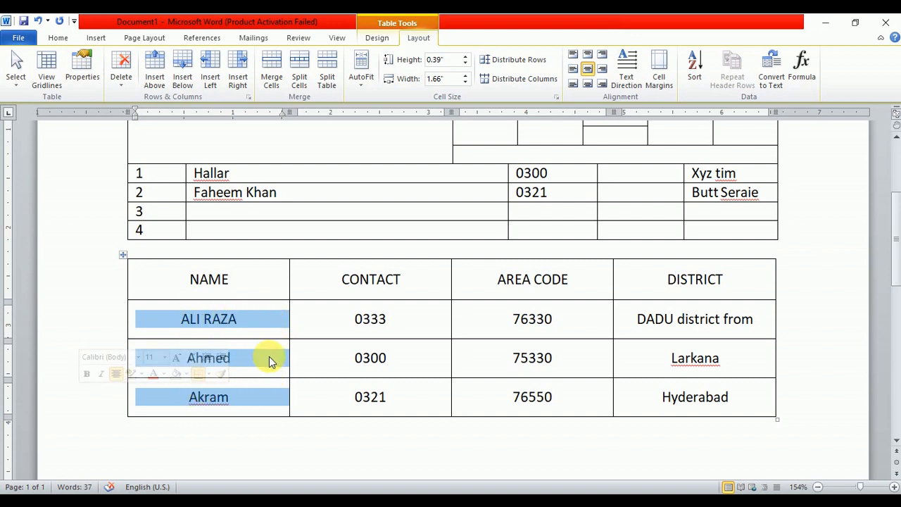
left_click(693, 75)
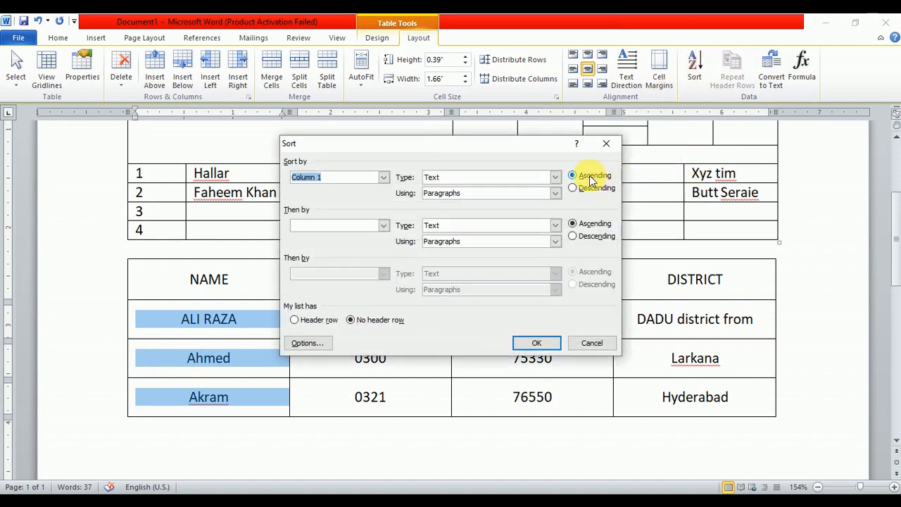
left_click(591, 178)
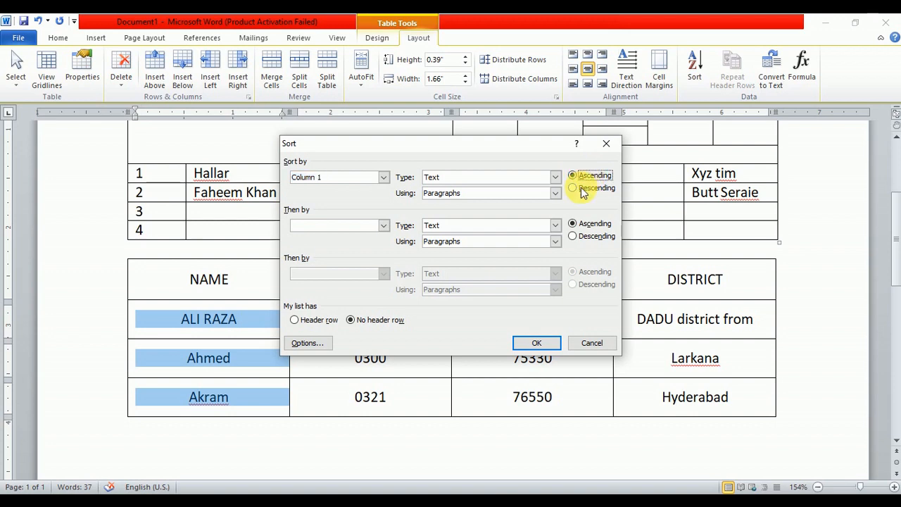
left_click(582, 190)
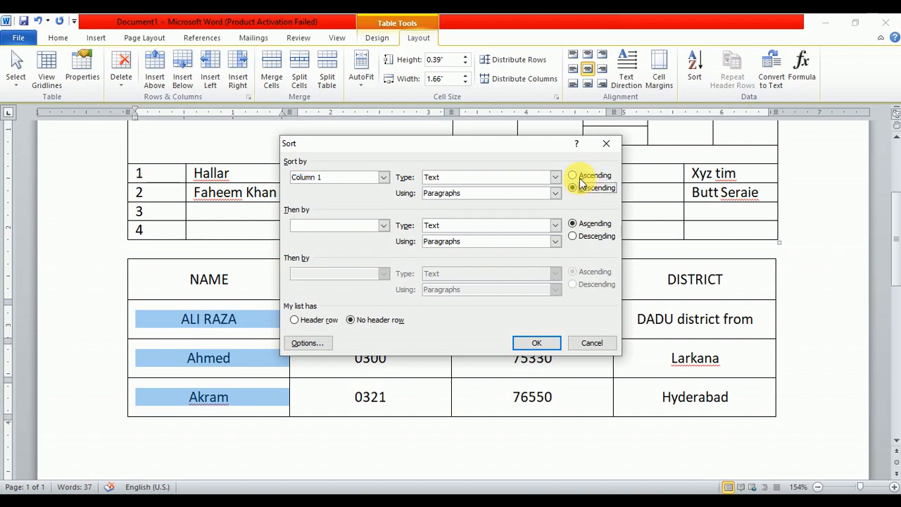
left_click(581, 179)
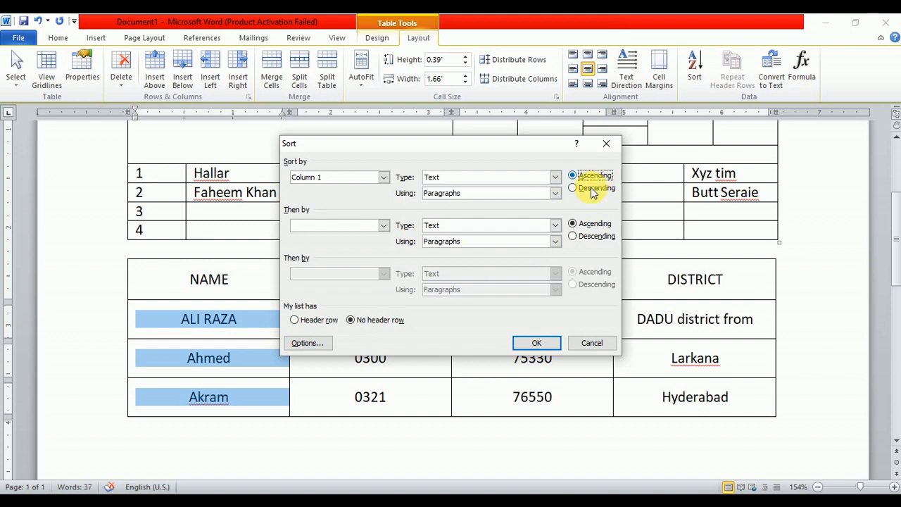
left_click(538, 342)
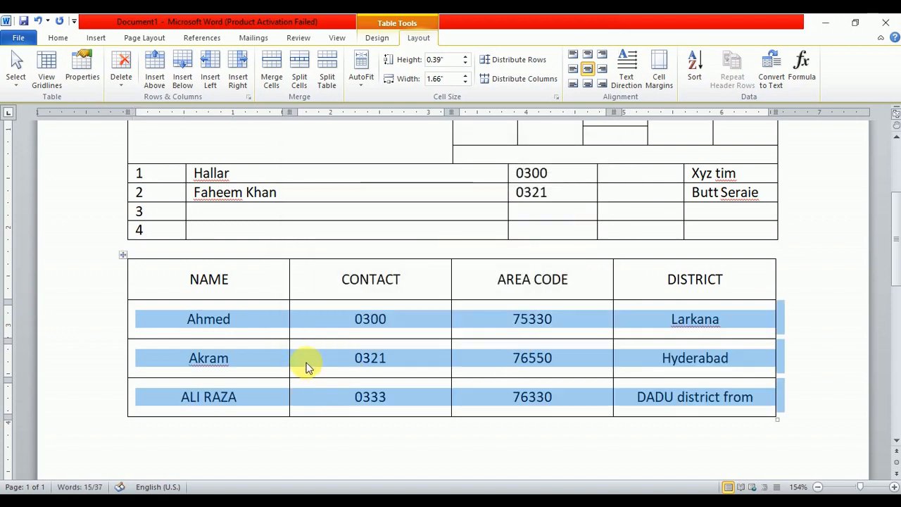
left_click(270, 358)
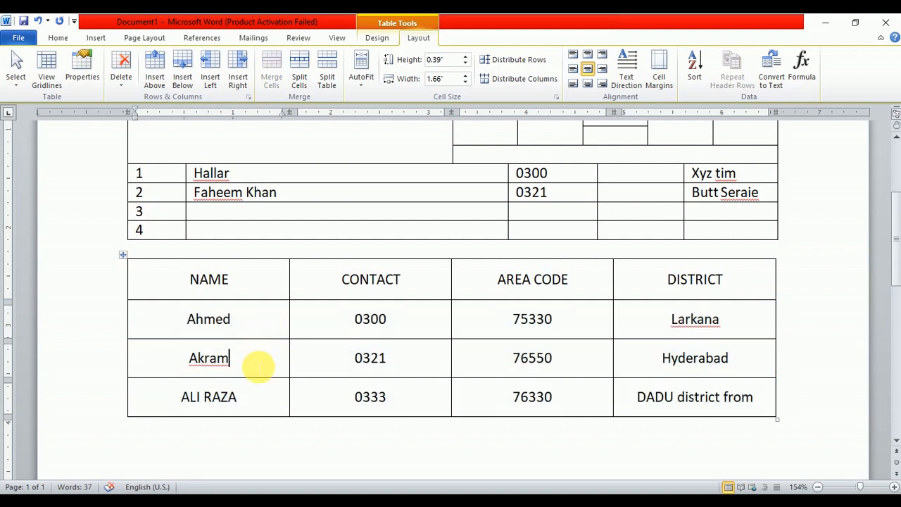
Sort the lower table's three data rows by the name column in descending order
left_click_drag(257, 320, 258, 402)
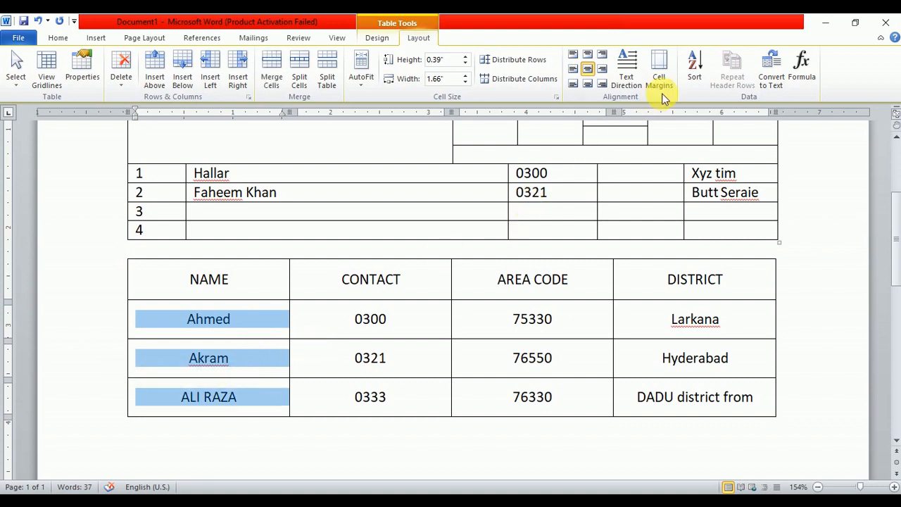
left_click(691, 76)
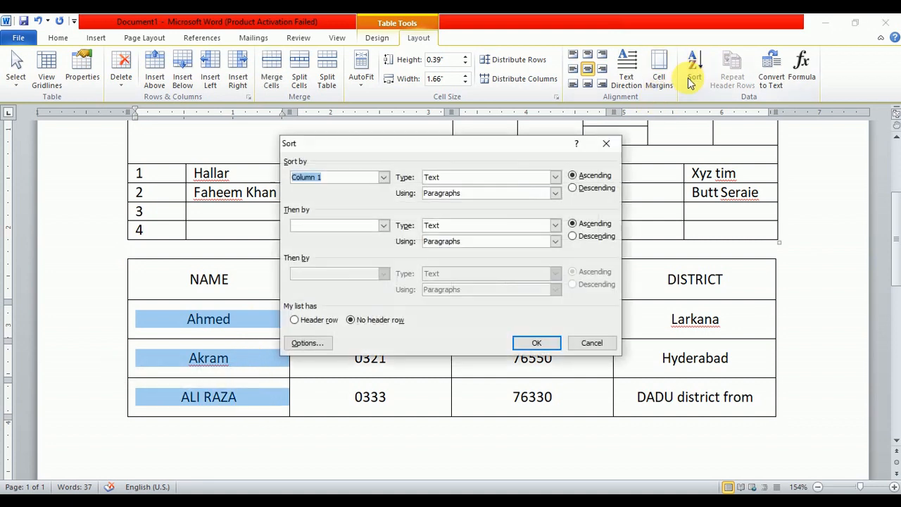
left_click(572, 188)
left_click(534, 342)
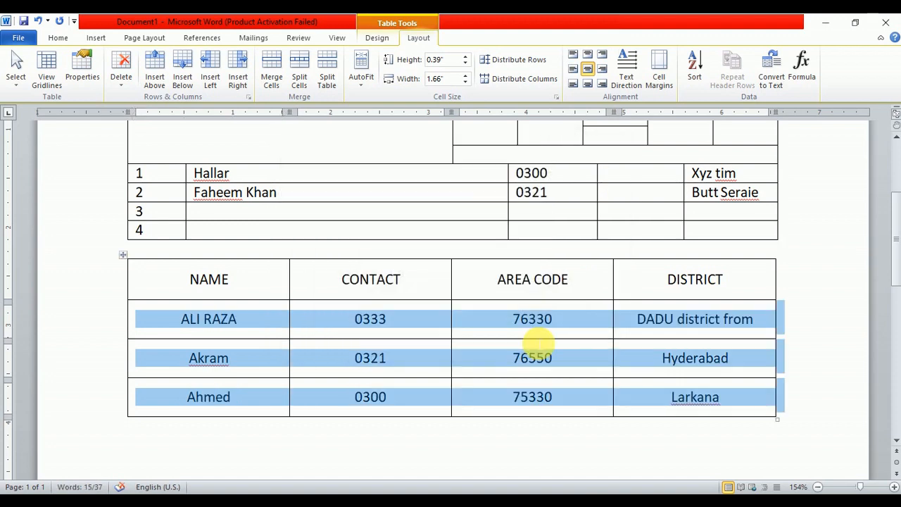
left_click(410, 325)
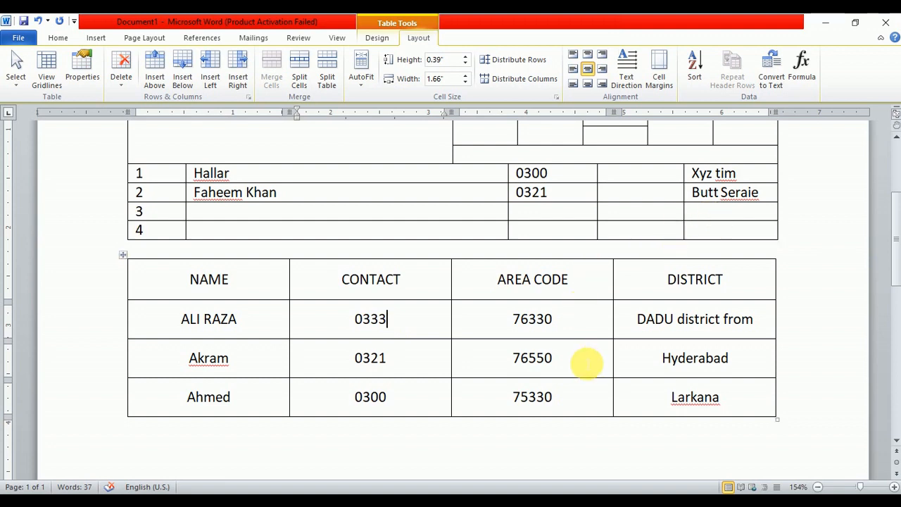
Clear the lower table's DISTRICT column, including its heading, and enter 56, 44 and 34 in its first three cells
left_click_drag(651, 281, 674, 388)
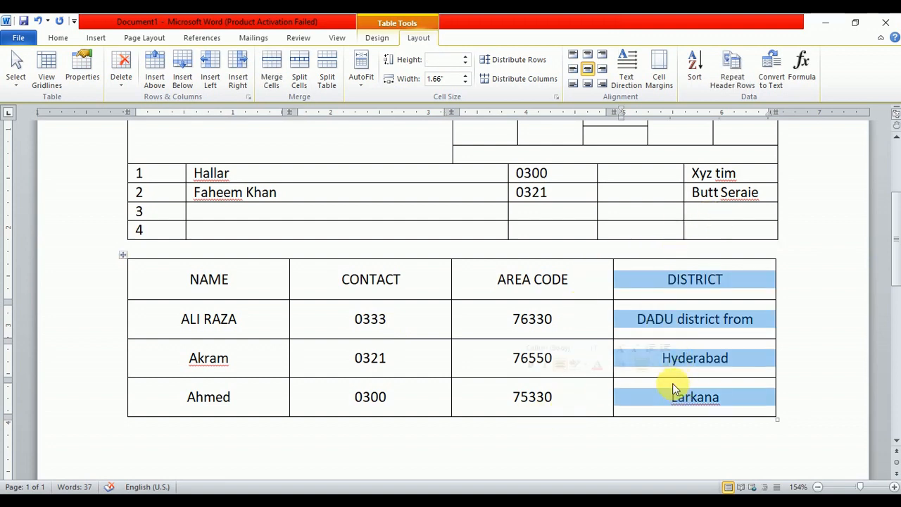
key("Delete")
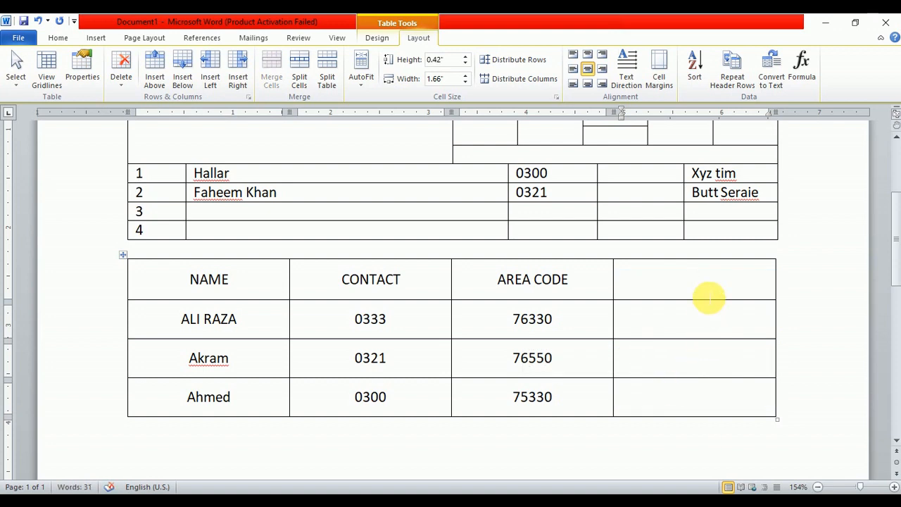
type("56")
key("Down")
type("44")
key("Down")
type("34")
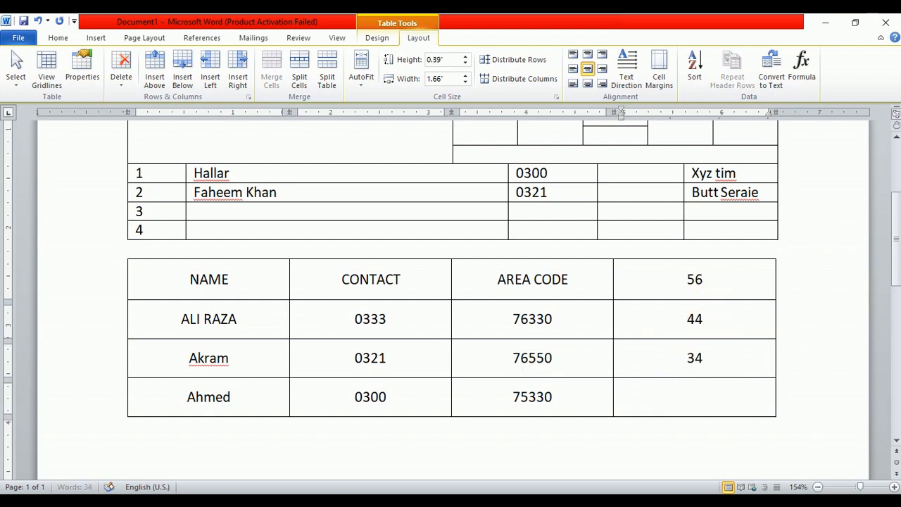
Insert the formula =SUM(ABOVE) in the last cell of the lower table's numeric column
key("Down")
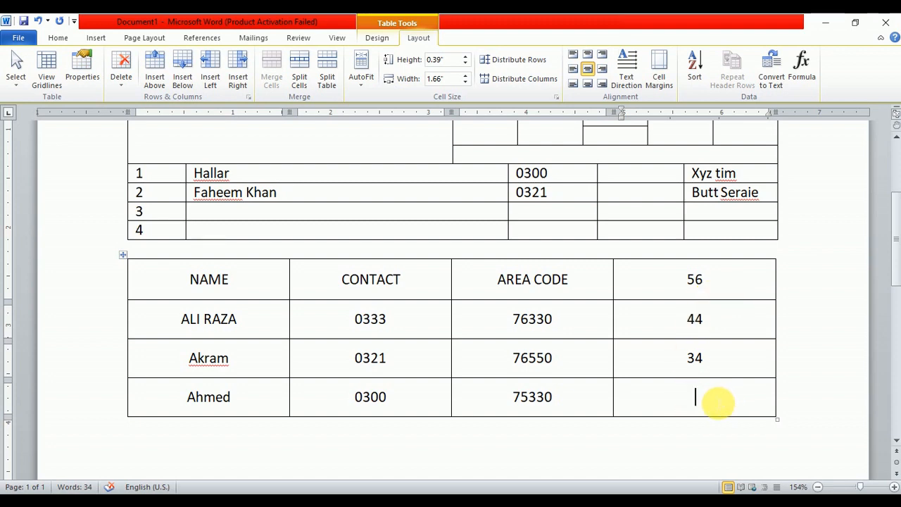
left_click(802, 70)
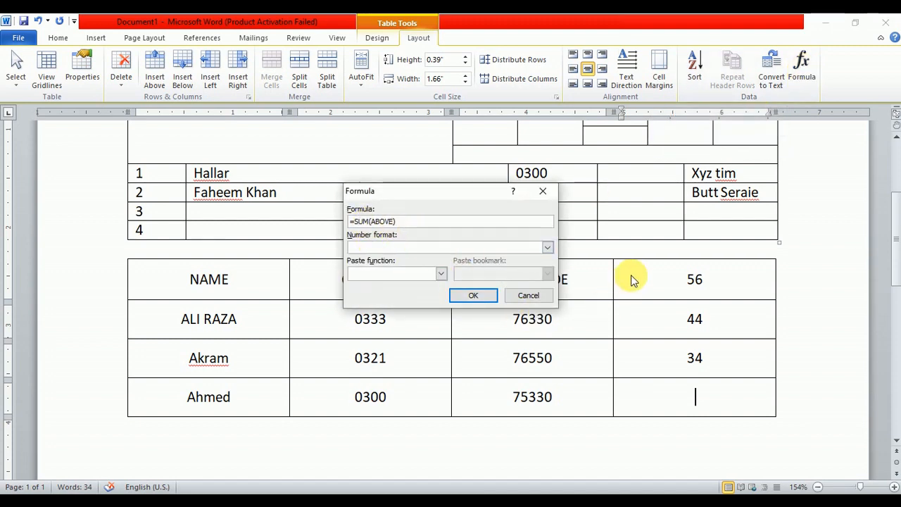
left_click(476, 297)
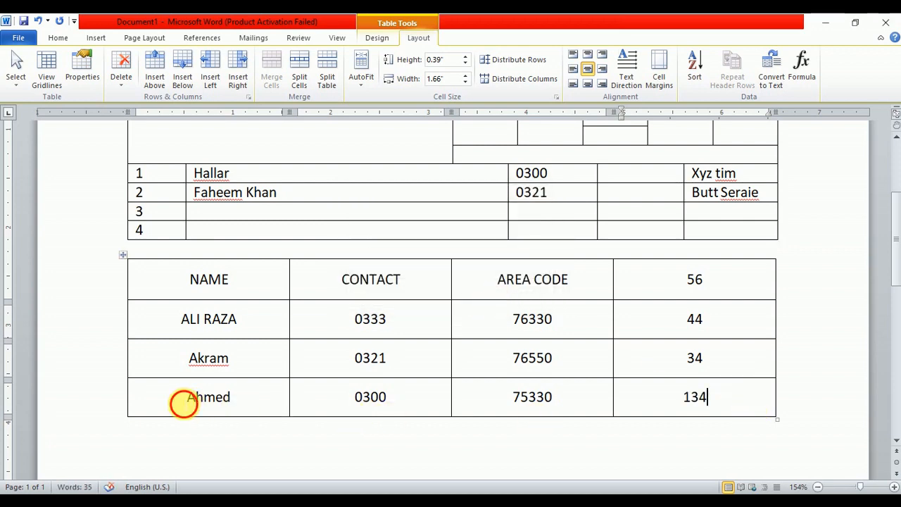
Replace the name in the lower table's last row with 45 and clear that row's area code
left_click_drag(185, 402, 272, 407)
type("45")
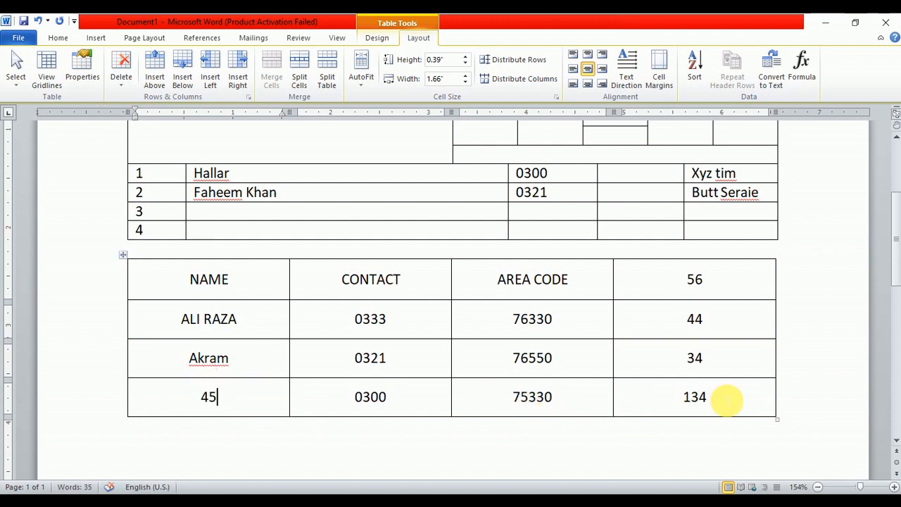
left_click_drag(709, 399, 501, 402)
key("Delete")
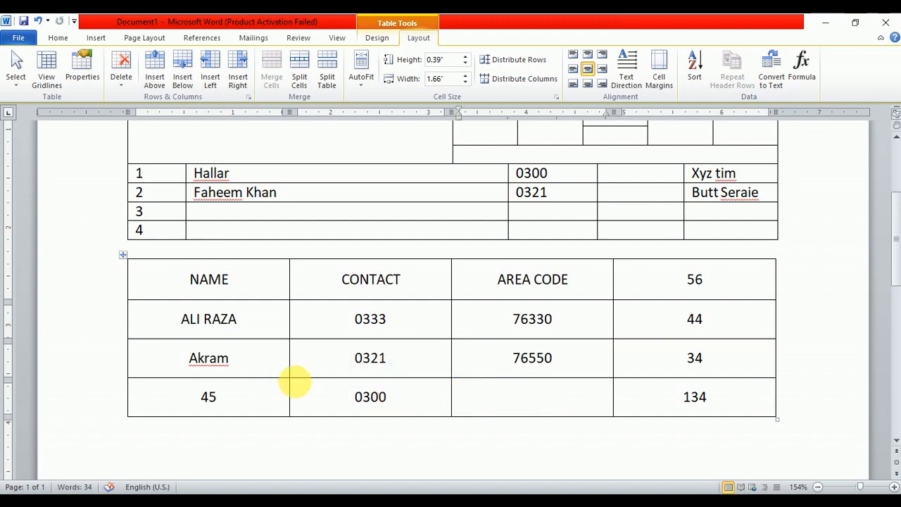
left_click(258, 398)
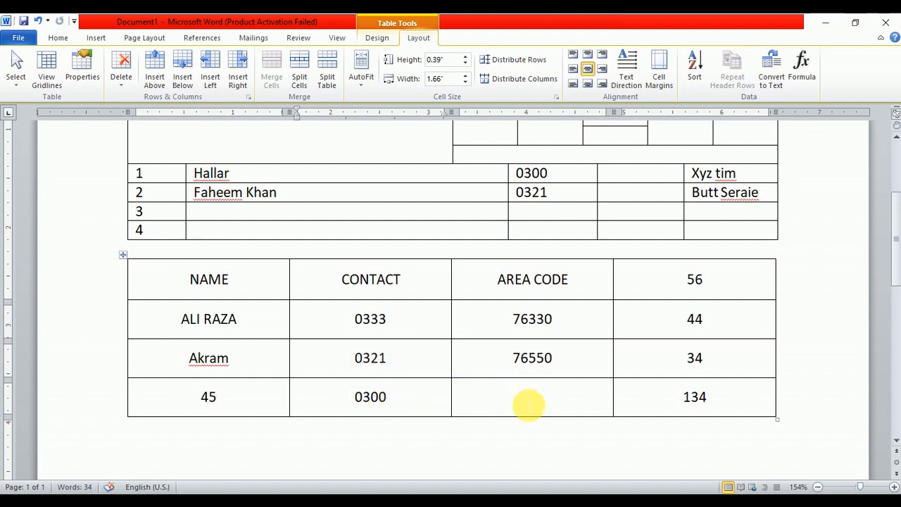
Insert the formula =SUM(left) in the empty AREA CODE cell of the lower table's last row
left_click(529, 402)
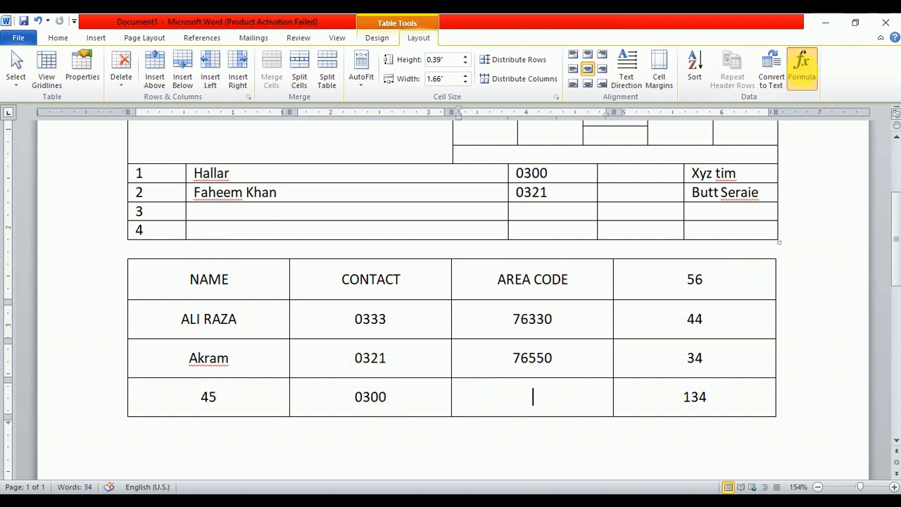
left_click(801, 69)
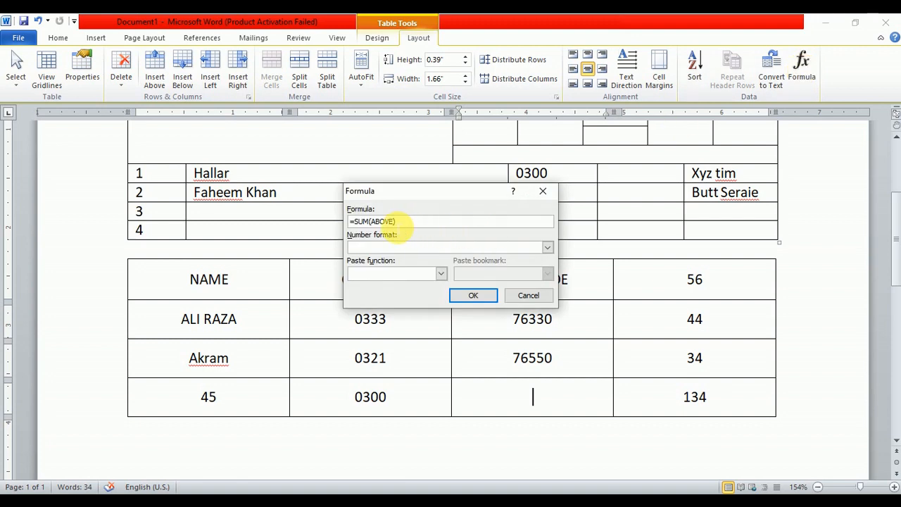
left_click(397, 226)
key("BackSpace")
key("BackSpace")
key("BackSpace")
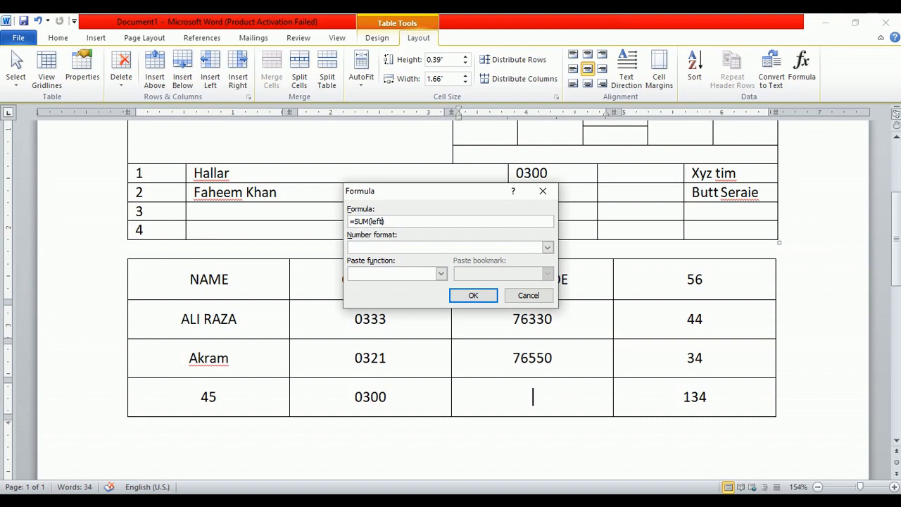
left_click(468, 296)
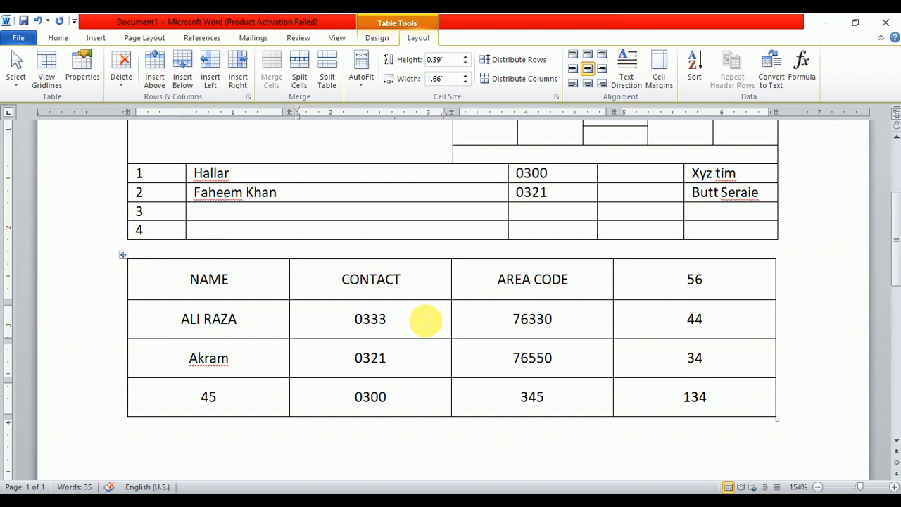
Convert the lower table to plain text with commas separating the cell contents
left_click(771, 78)
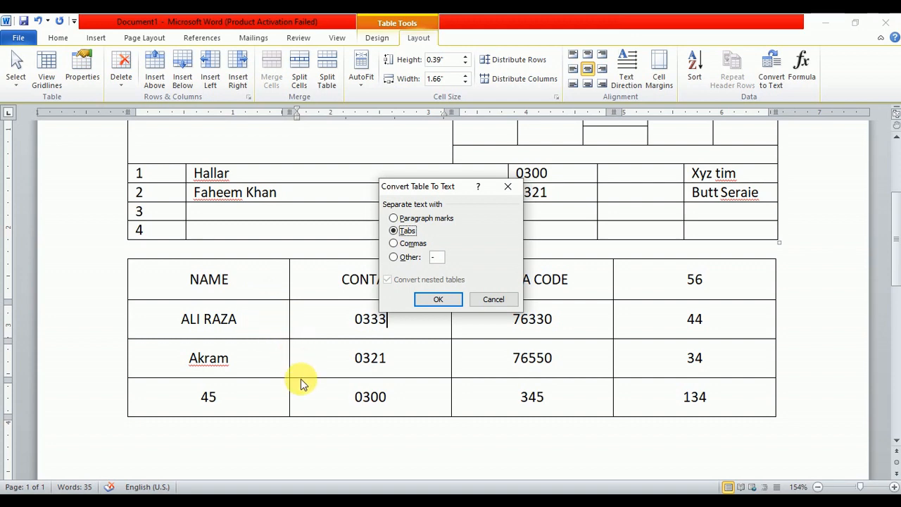
left_click(411, 242)
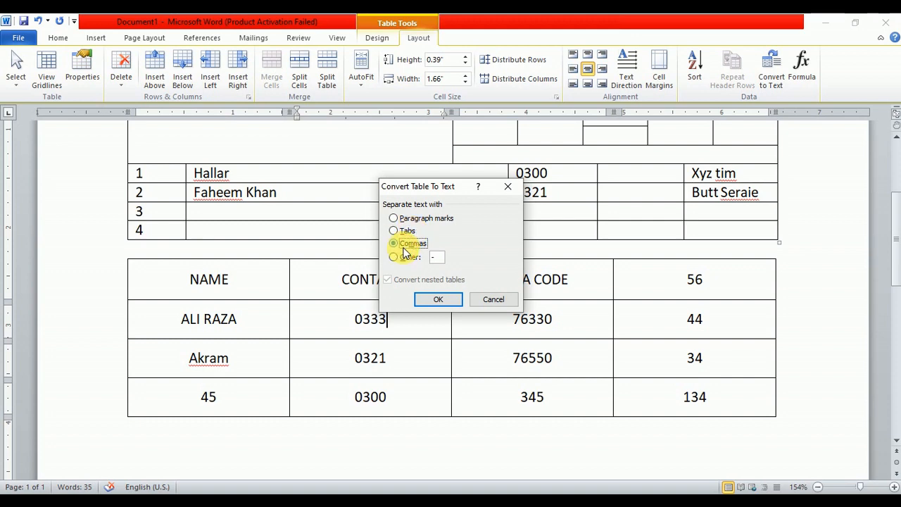
left_click(404, 257)
left_click(408, 242)
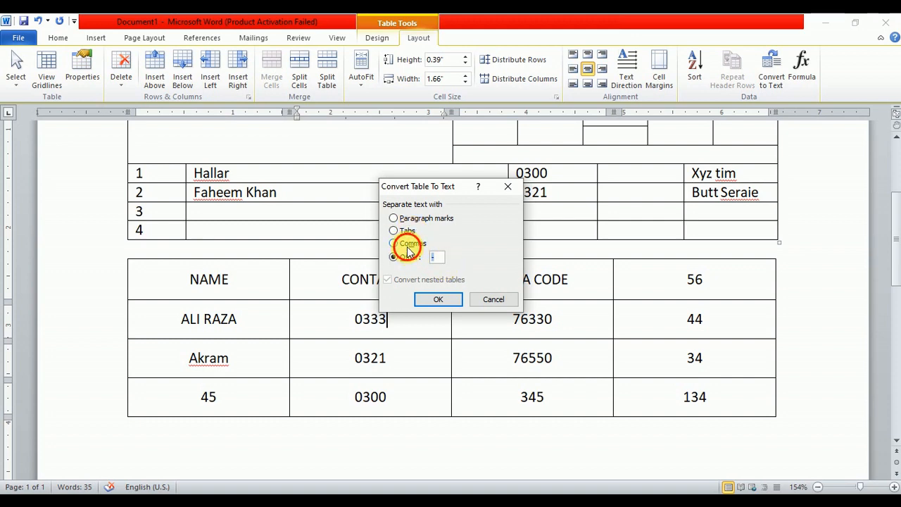
left_click(443, 300)
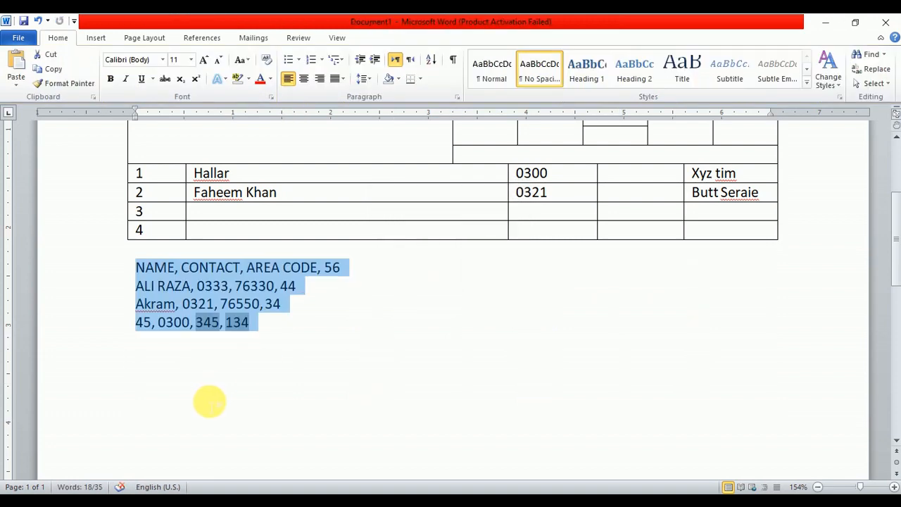
left_click(210, 401)
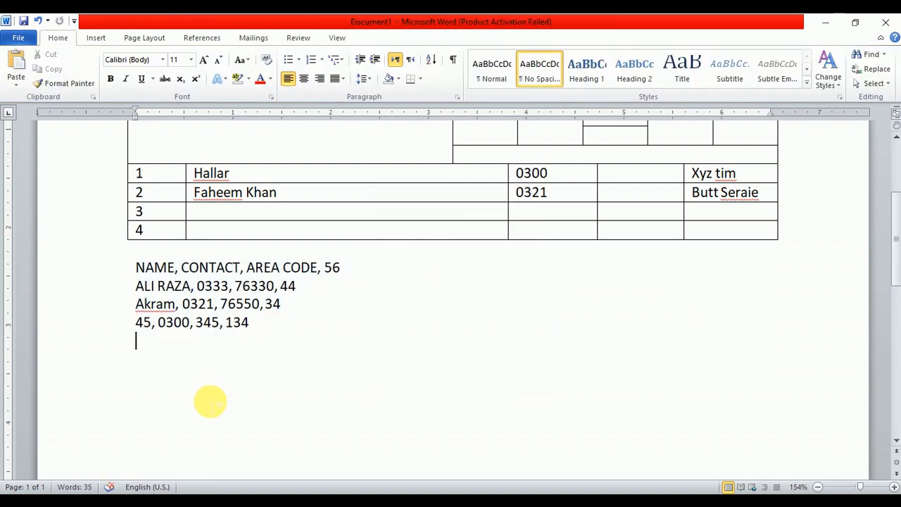
Convert the four comma-separated lines into a four-column table with automatic fixed column width, splitting at commas
left_click_drag(251, 325, 123, 270)
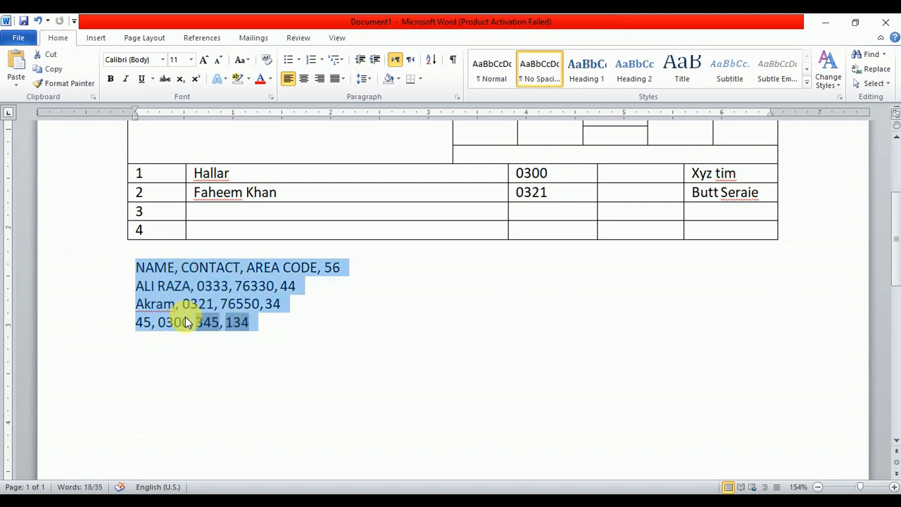
left_click(96, 39)
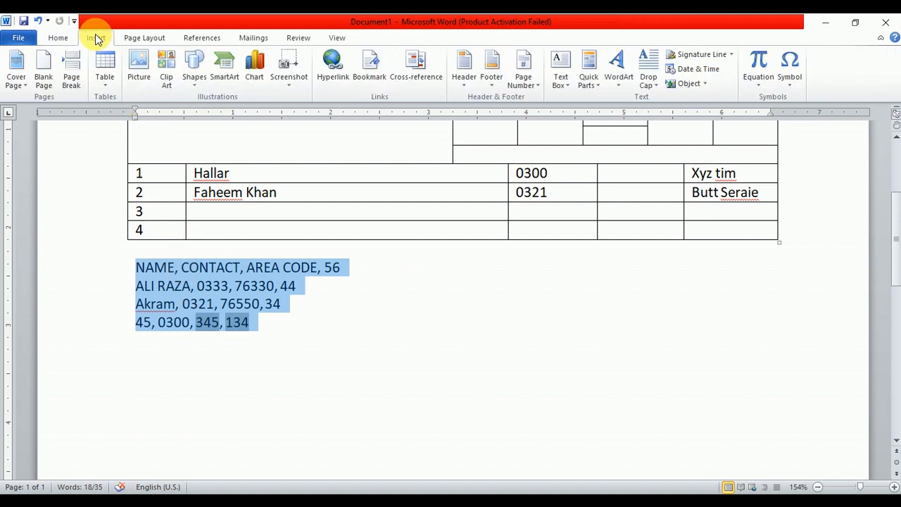
left_click(104, 79)
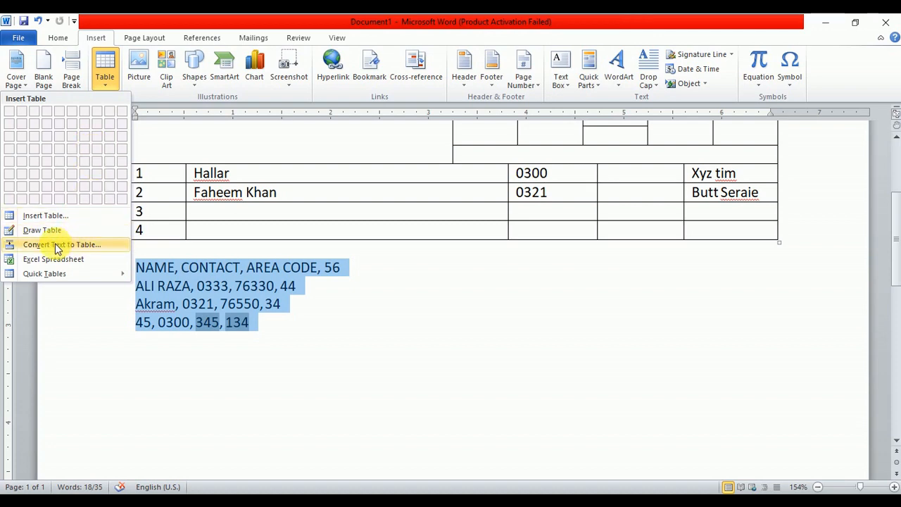
left_click(78, 245)
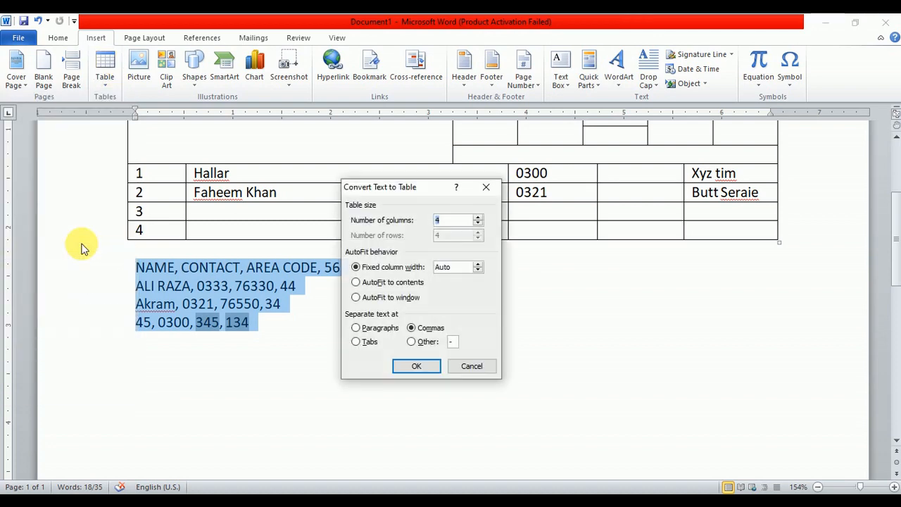
left_click(416, 365)
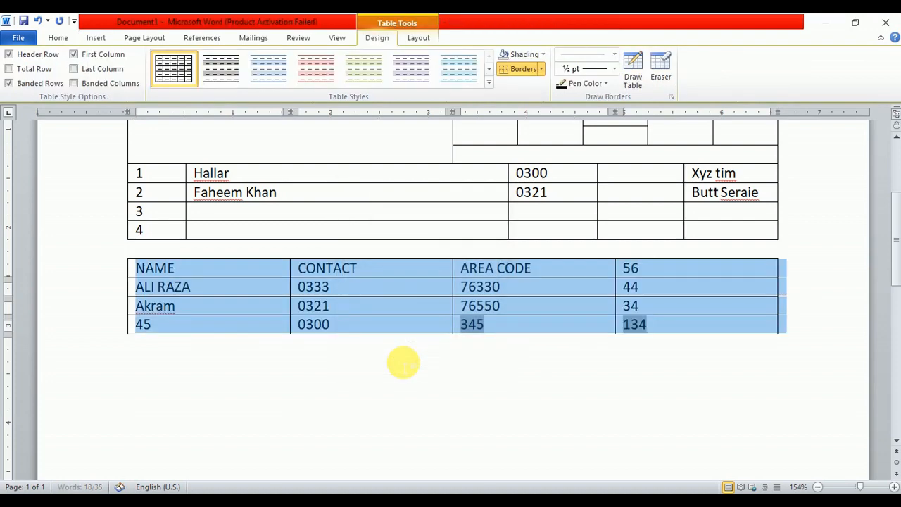
Convert the lower table to plain text again, using tabs as the separator
left_click(371, 290)
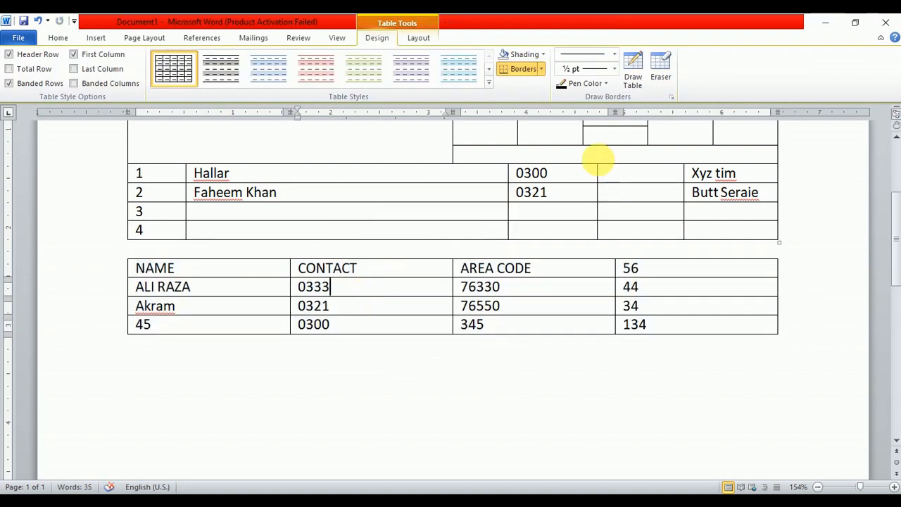
left_click(416, 39)
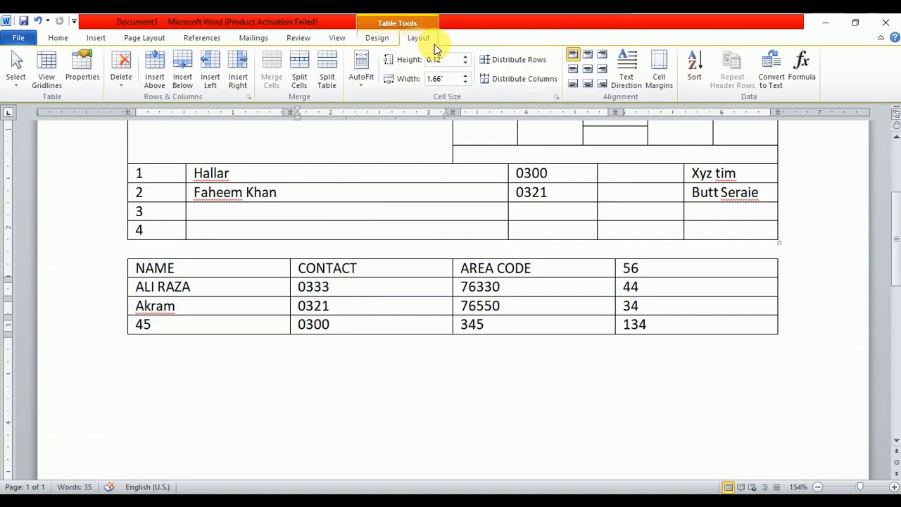
left_click(770, 70)
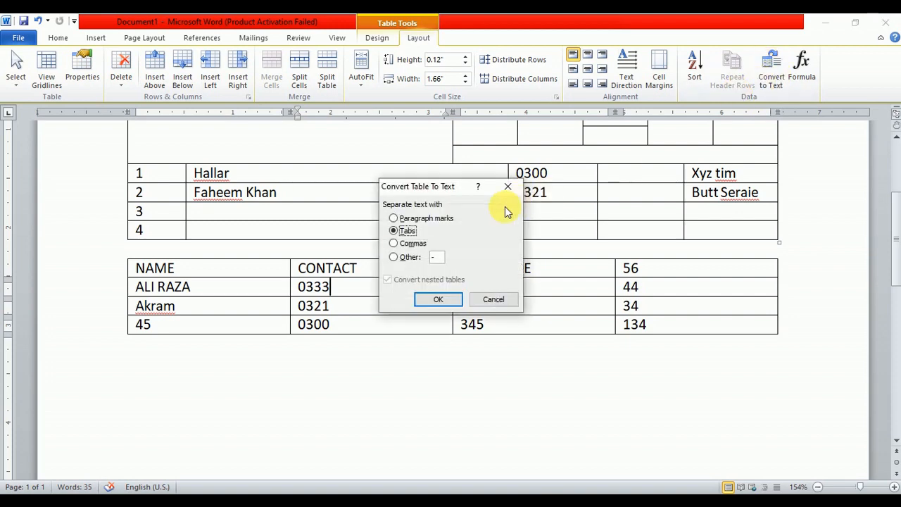
left_click(403, 243)
left_click(405, 230)
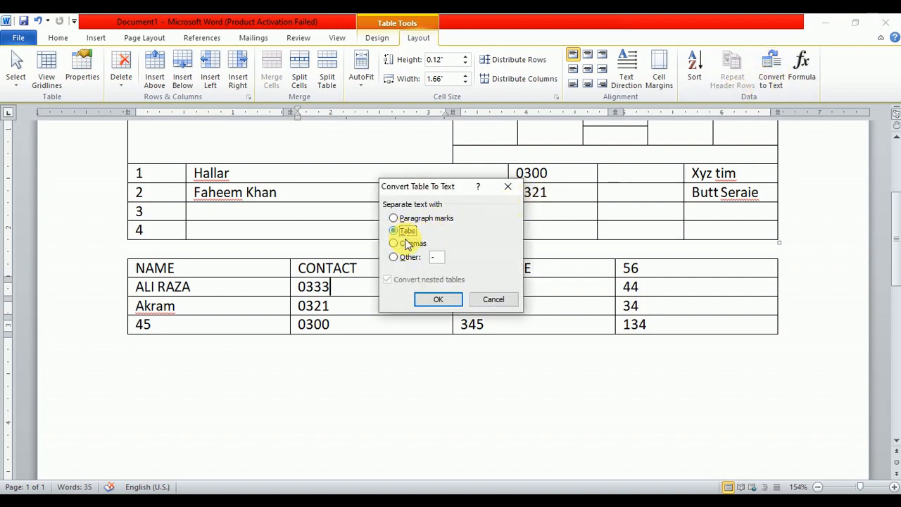
left_click(438, 299)
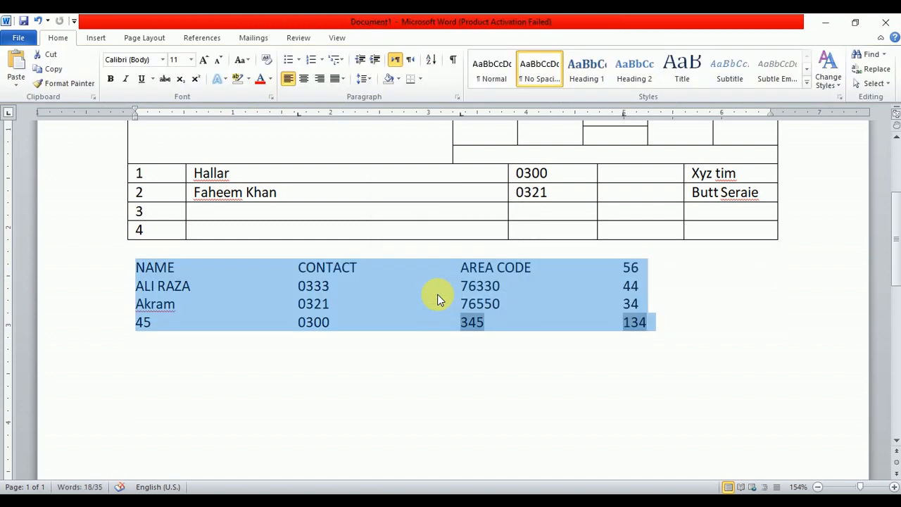
left_click(537, 310)
Convert the tab-separated lines below the upper table back into a table, splitting the text at tabs
left_click_drag(665, 320, 149, 268)
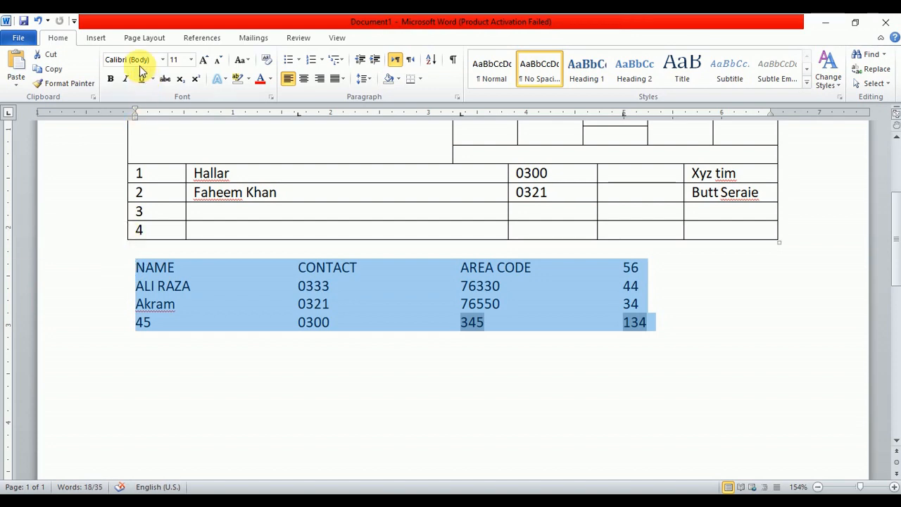
left_click(100, 40)
left_click(105, 71)
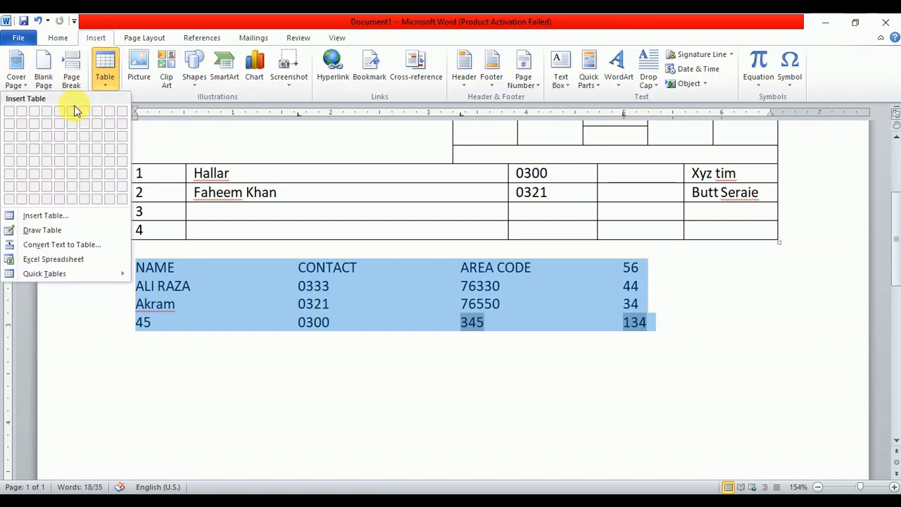
left_click(65, 246)
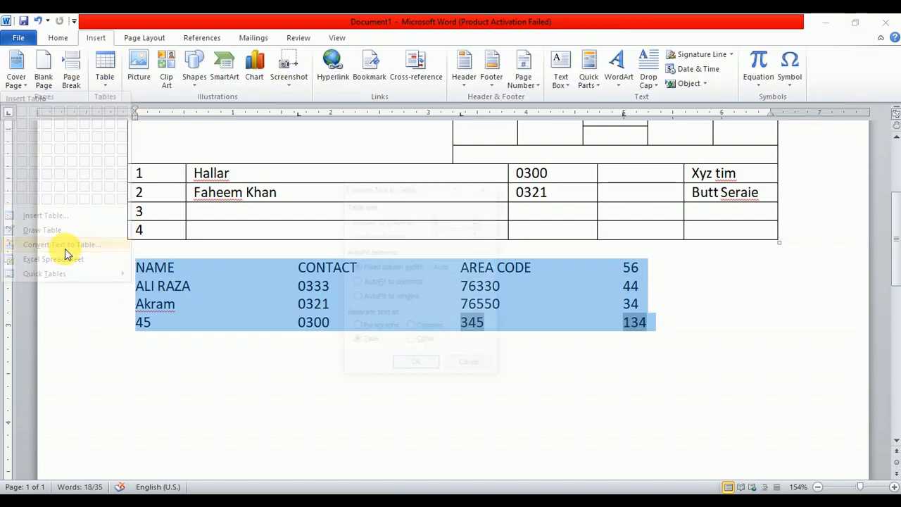
left_click(428, 367)
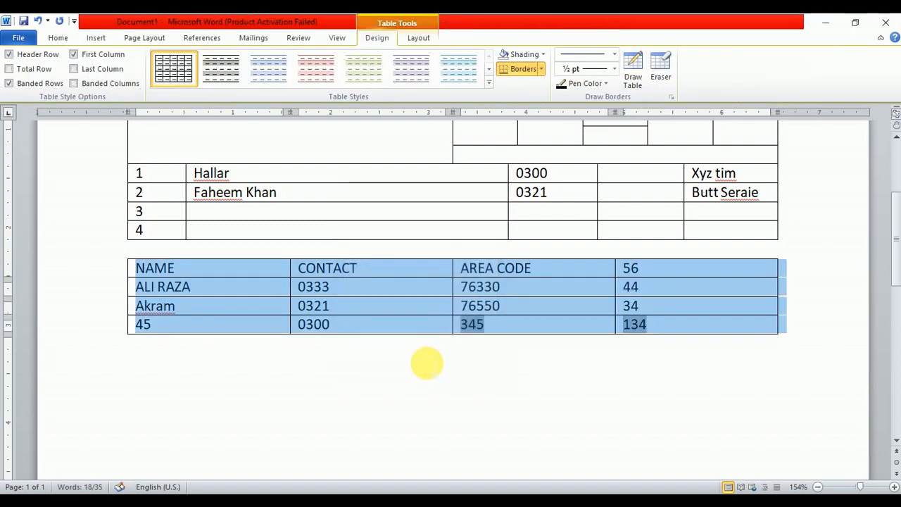
left_click(527, 406)
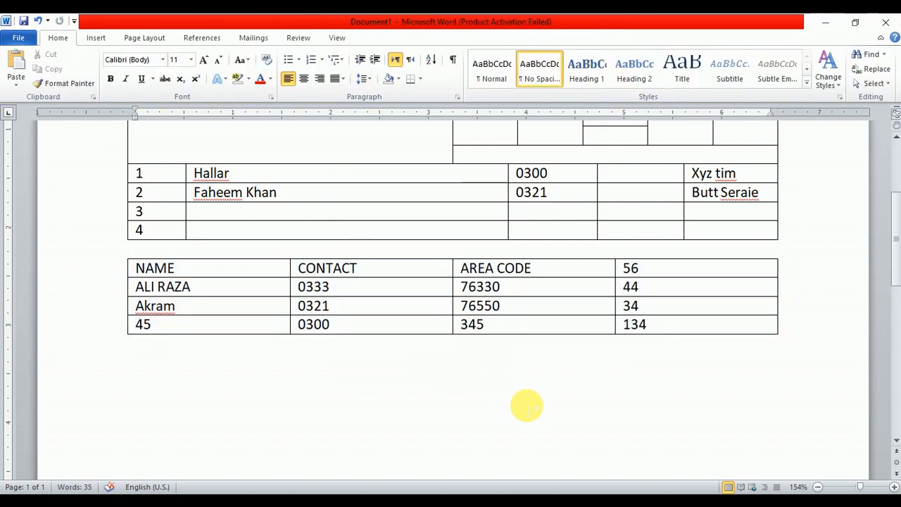